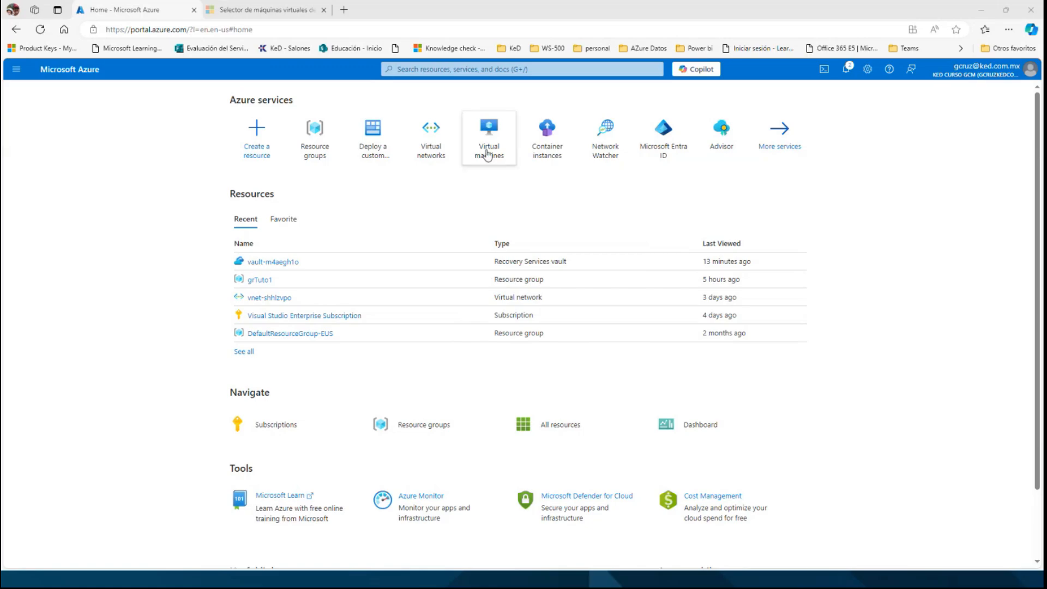
Start creating a new Azure virtual machine from the Virtual machines service.
{"action": "left_click", "coordinate": [492, 144]}
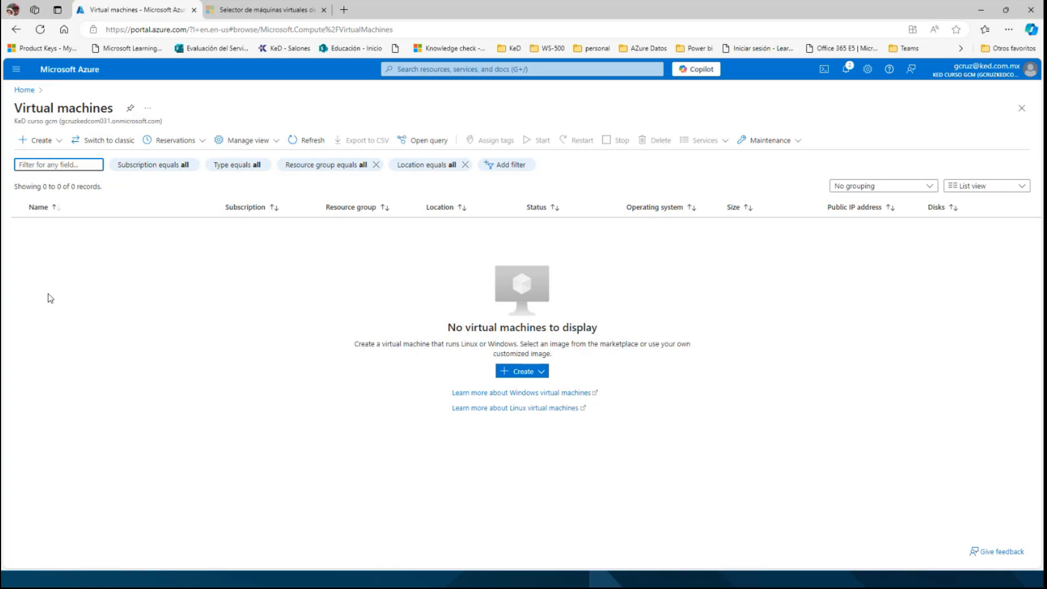
{"action": "left_click", "coordinate": [57, 141]}
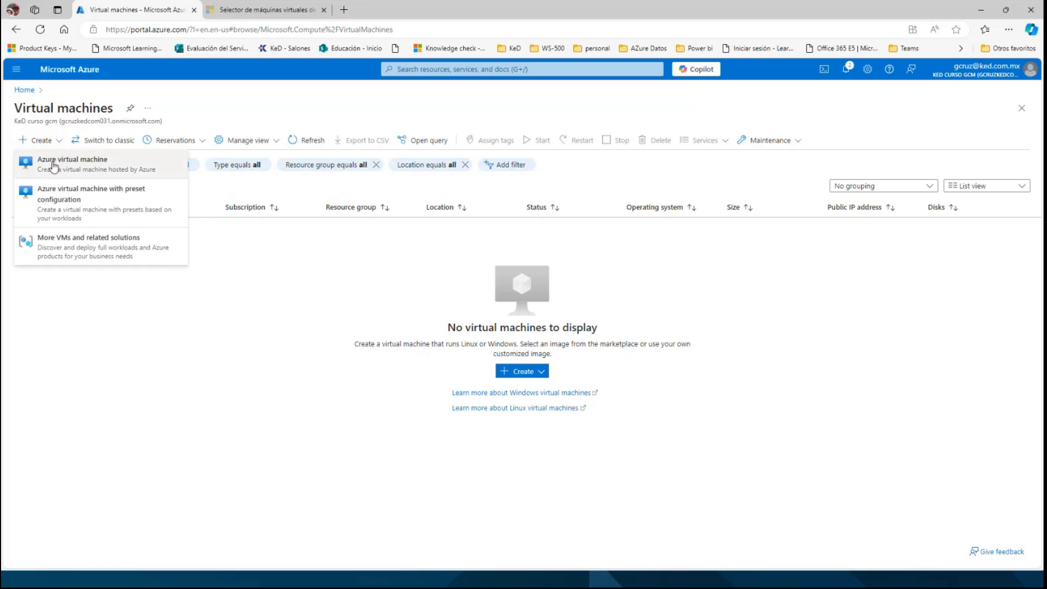
{"action": "left_click", "coordinate": [54, 164]}
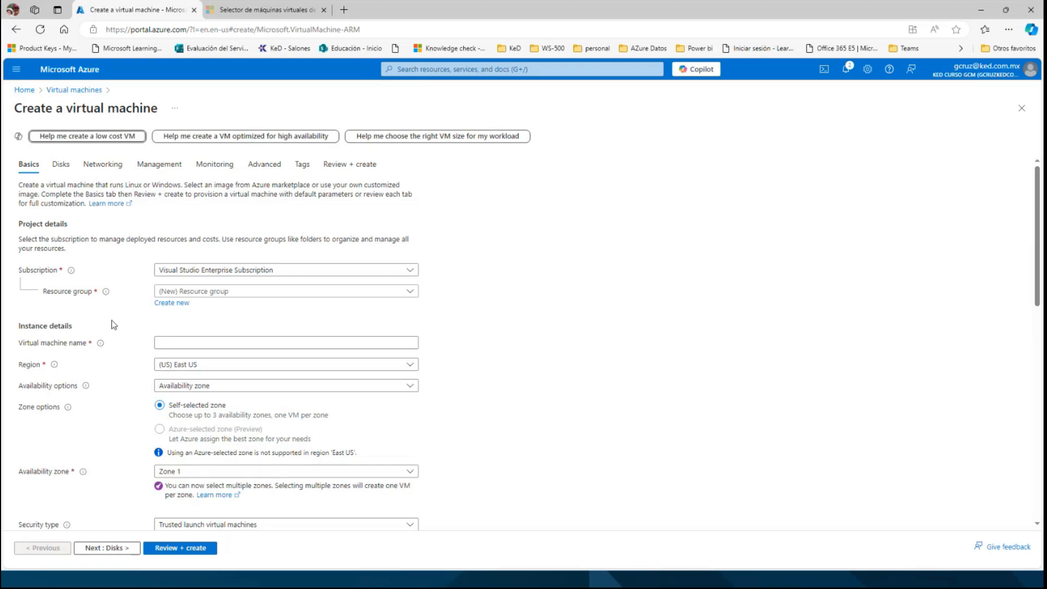
Review the available VM size series, including the most used sizes and the B-Series, and leave the list without choosing a size.
{"action": "scroll", "coordinate": [115, 326], "scroll_direction": "down", "scroll_amount": 5}
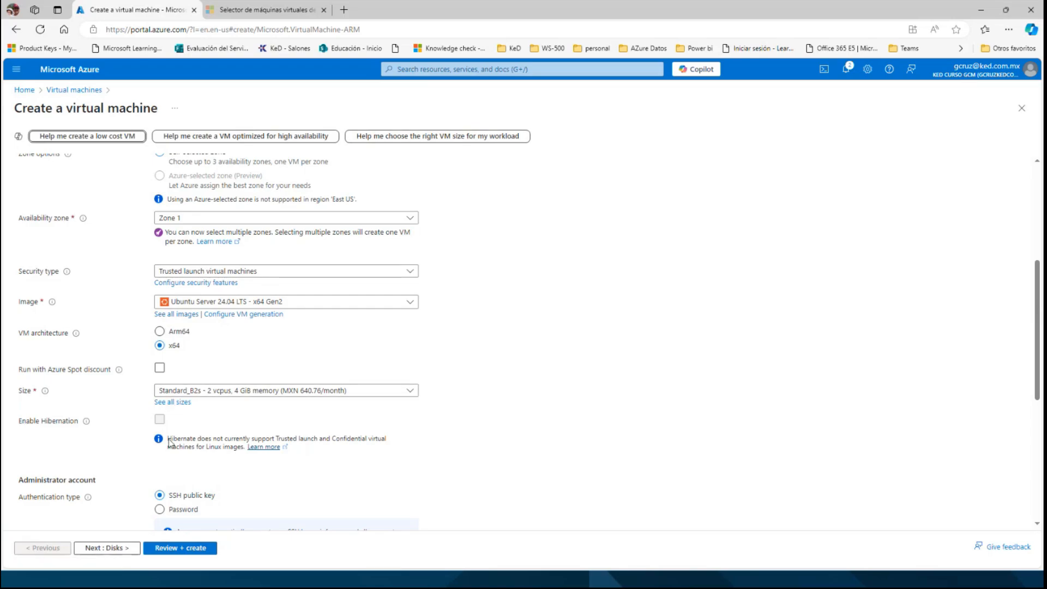
{"action": "scroll", "coordinate": [169, 442], "scroll_direction": "down", "scroll_amount": 2}
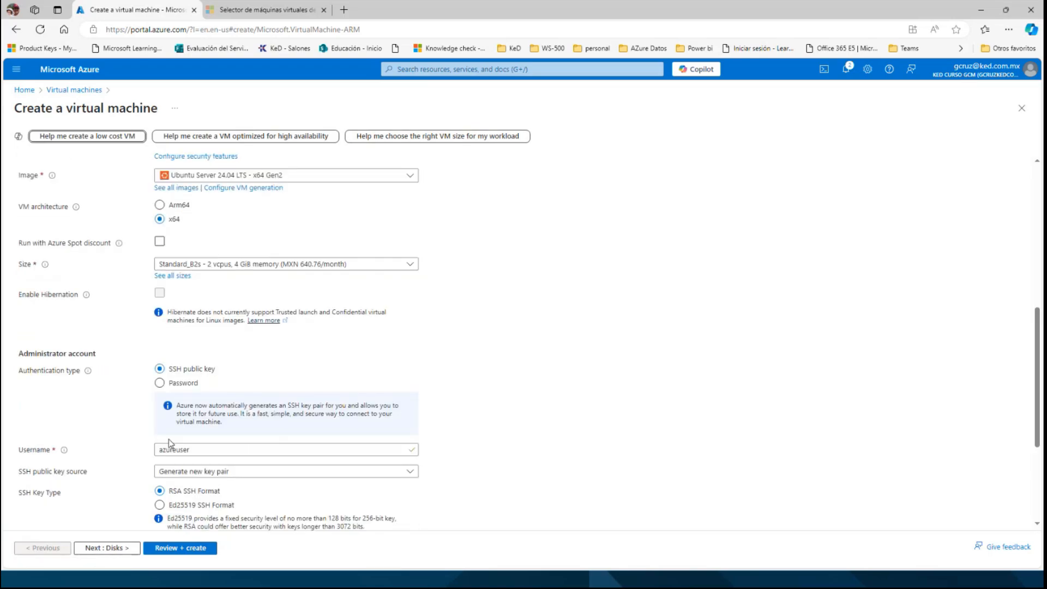
{"action": "left_click", "coordinate": [172, 276]}
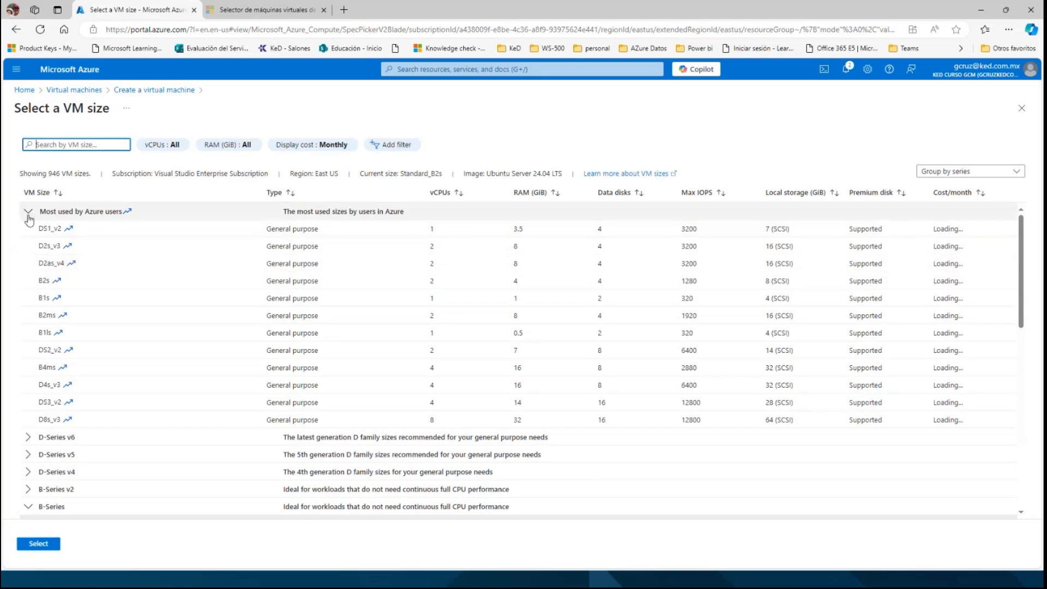
{"action": "left_click", "coordinate": [28, 213]}
{"action": "left_click", "coordinate": [29, 299]}
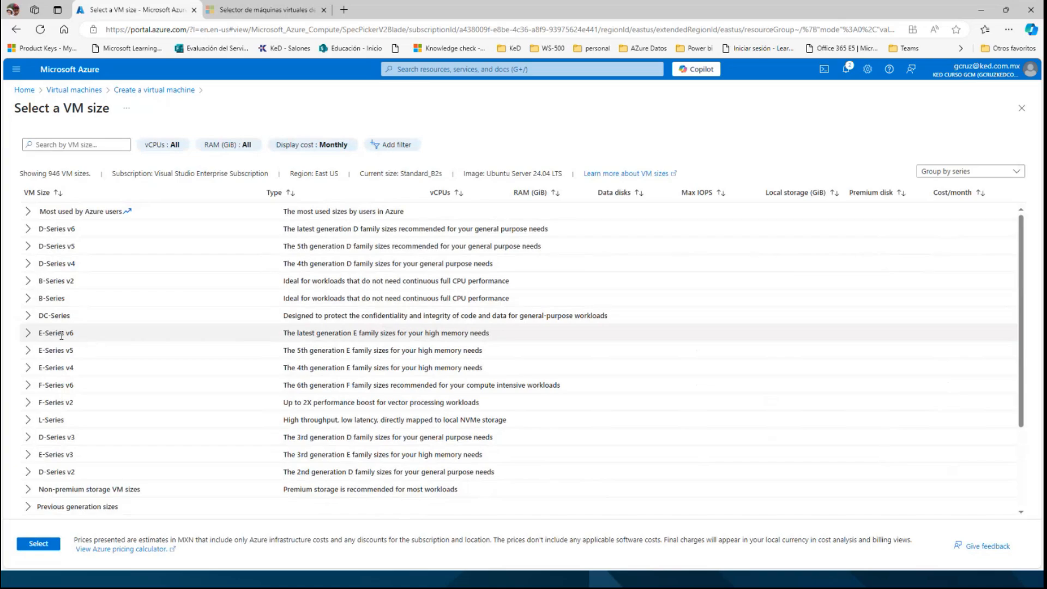
{"action": "left_click", "coordinate": [30, 316]}
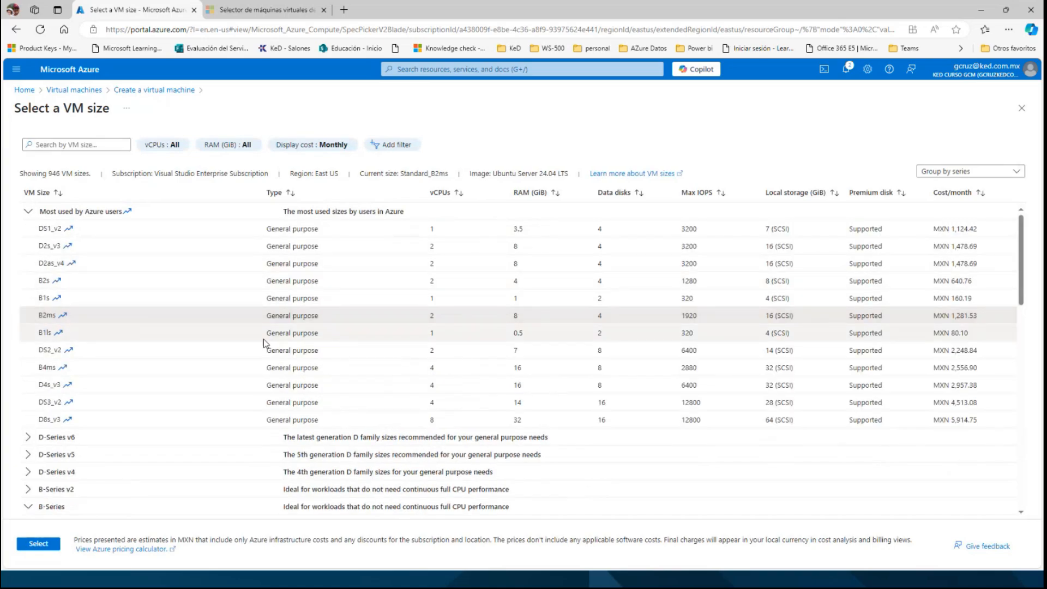
{"action": "left_click", "coordinate": [29, 214]}
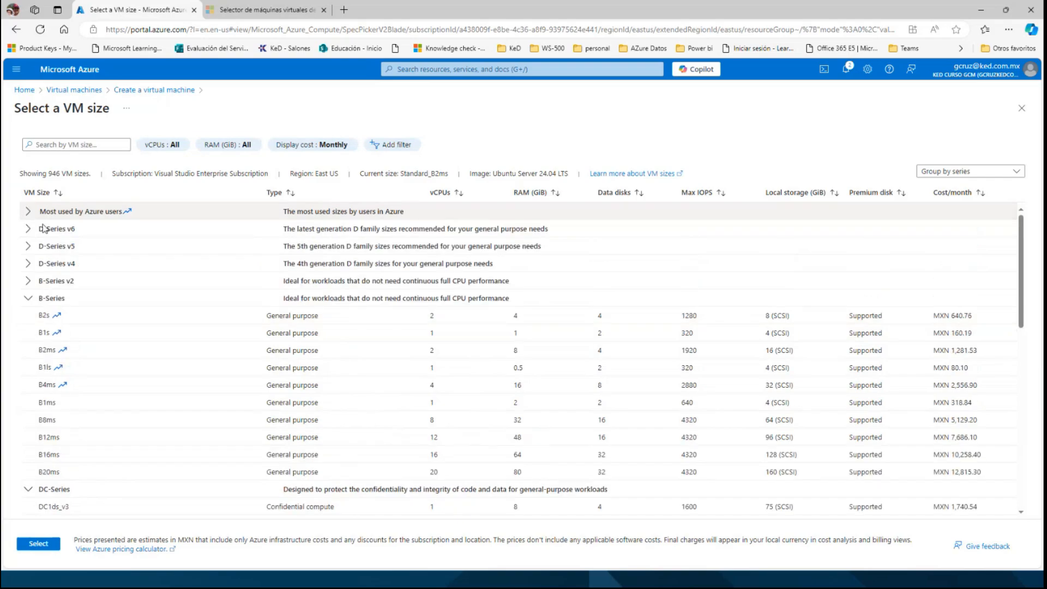
{"action": "left_click", "coordinate": [1022, 108]}
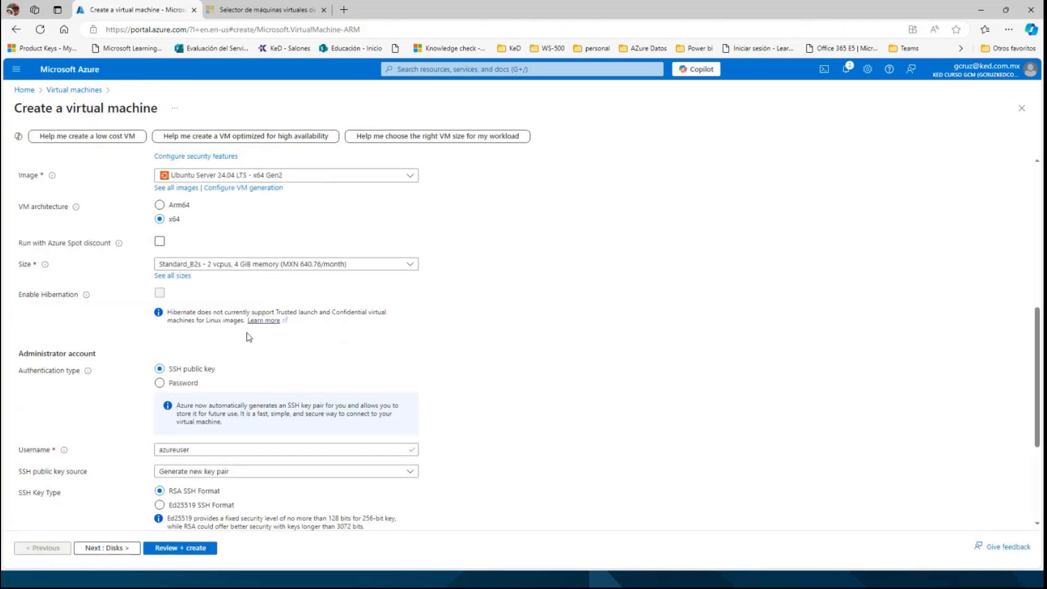
Switch to the Azure virtual machine selector page and start a new search by workload type.
{"action": "left_click", "coordinate": [243, 11]}
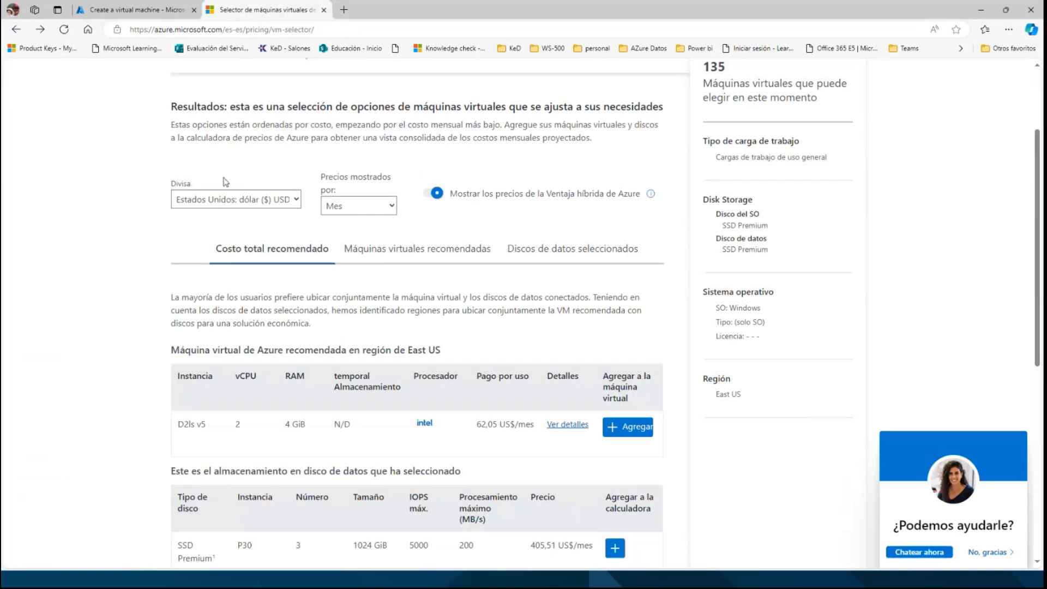
{"action": "scroll", "coordinate": [227, 182], "scroll_direction": "up", "scroll_amount": 3}
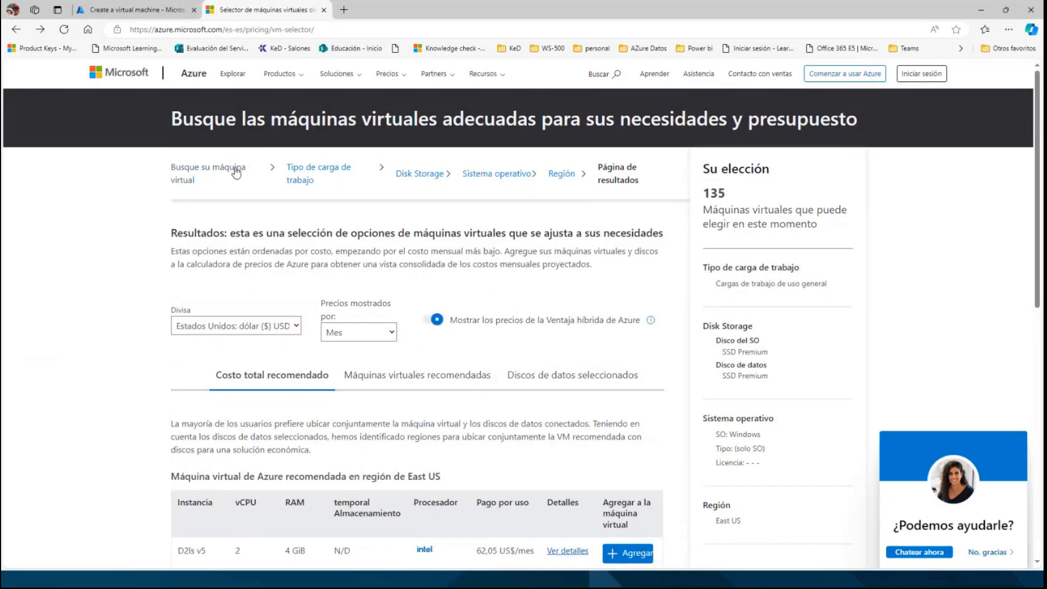
{"action": "left_click", "coordinate": [228, 169]}
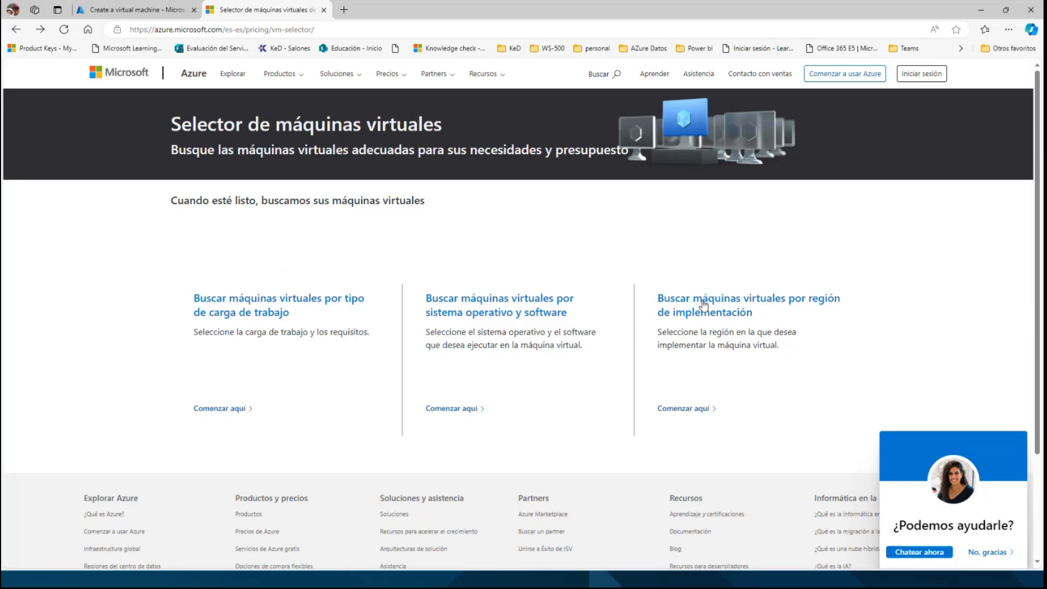
{"action": "left_click", "coordinate": [230, 314]}
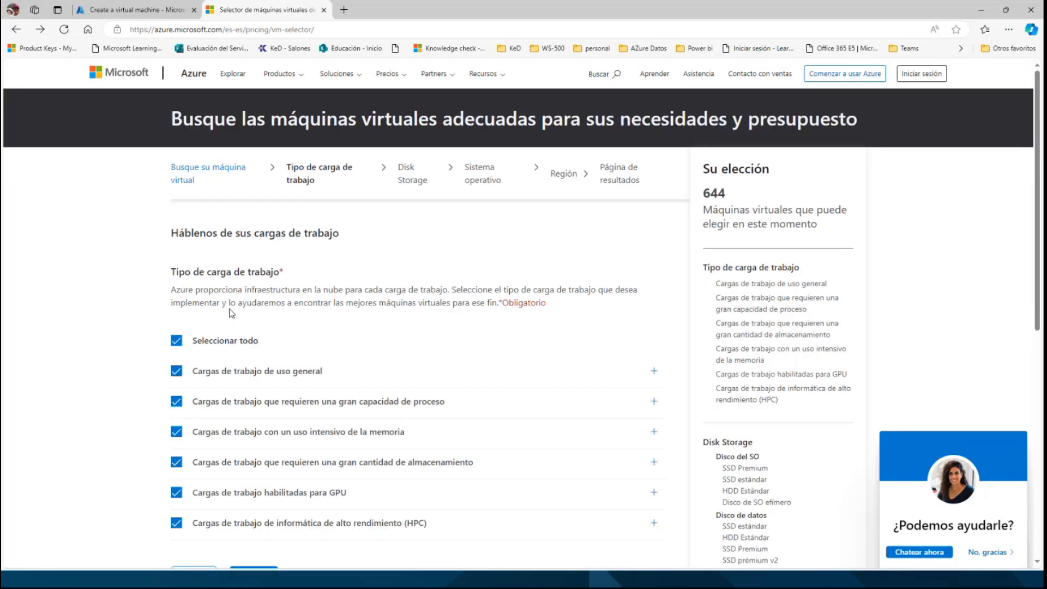
Limit the workload types to general-purpose and memory-intensive workloads.
{"action": "scroll", "coordinate": [230, 294], "scroll_direction": "down", "scroll_amount": 2}
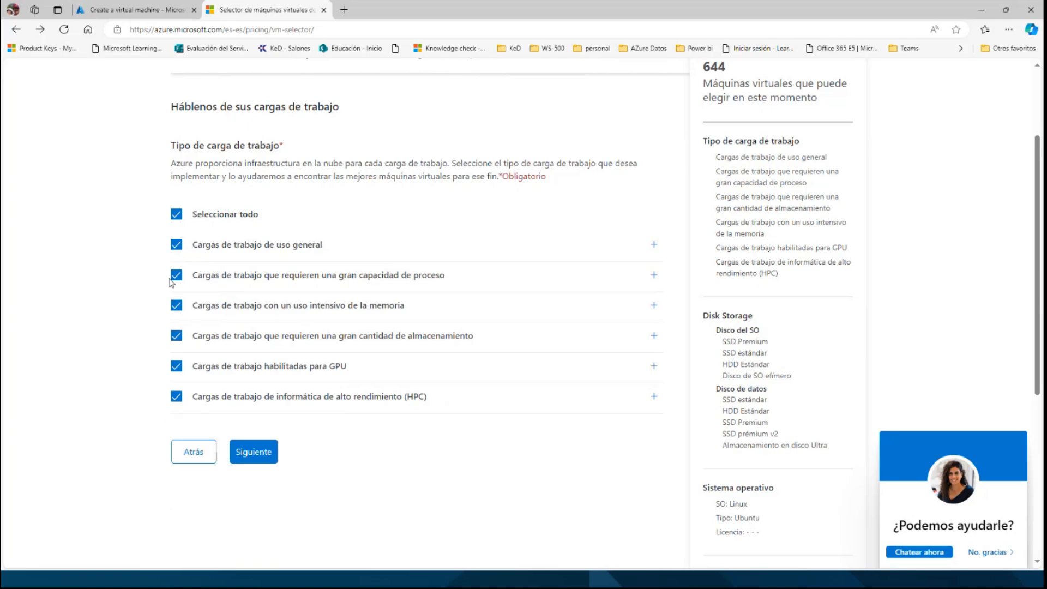
{"action": "left_click", "coordinate": [176, 218]}
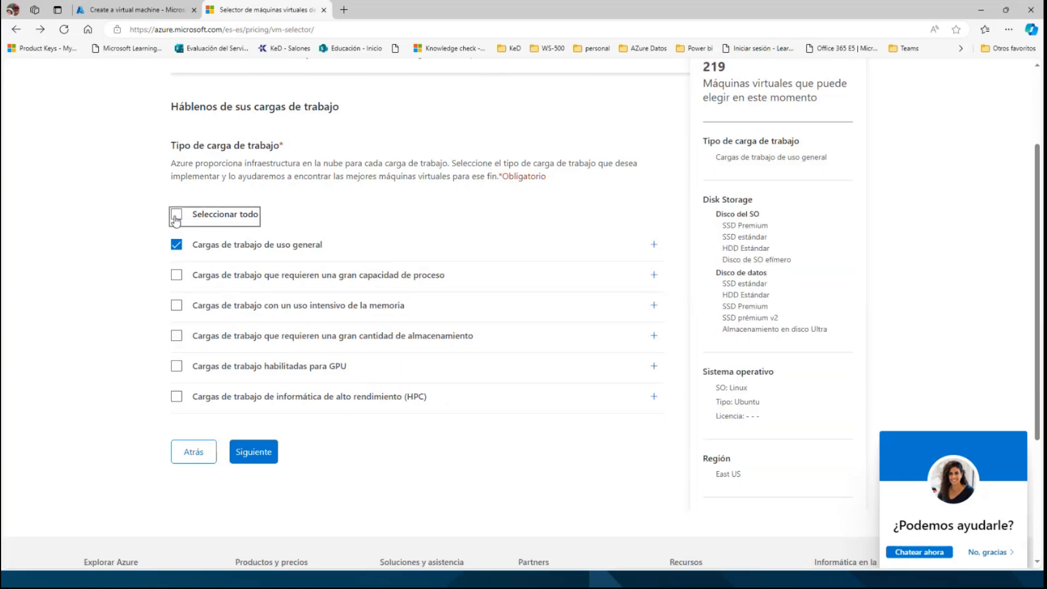
{"action": "left_click", "coordinate": [178, 244]}
{"action": "left_click", "coordinate": [176, 307]}
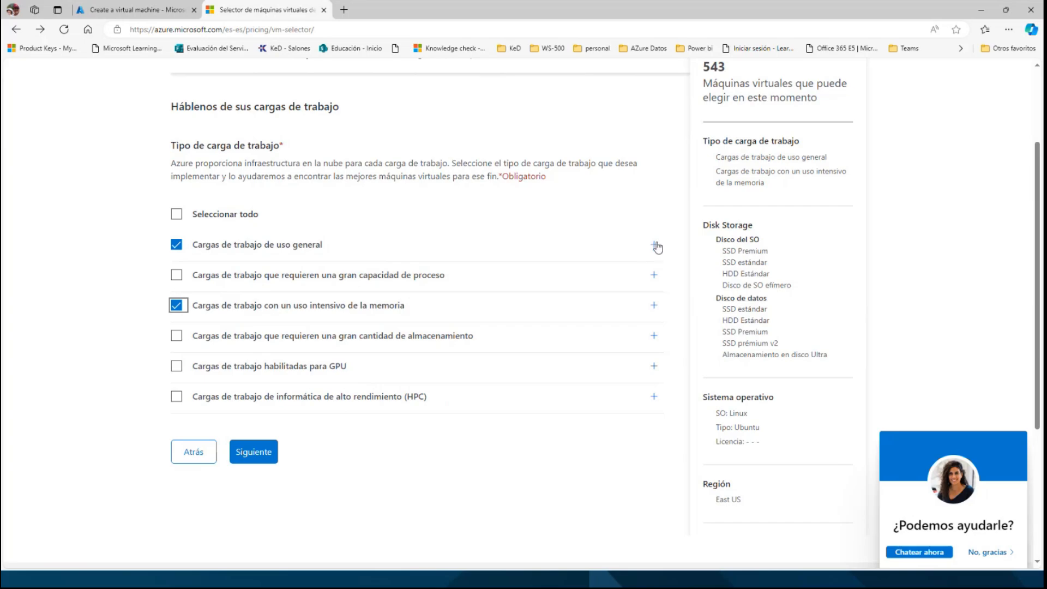
Expand the details of the general-purpose and memory-intensive workloads, and deselect the general-purpose type.
{"action": "left_click", "coordinate": [655, 245]}
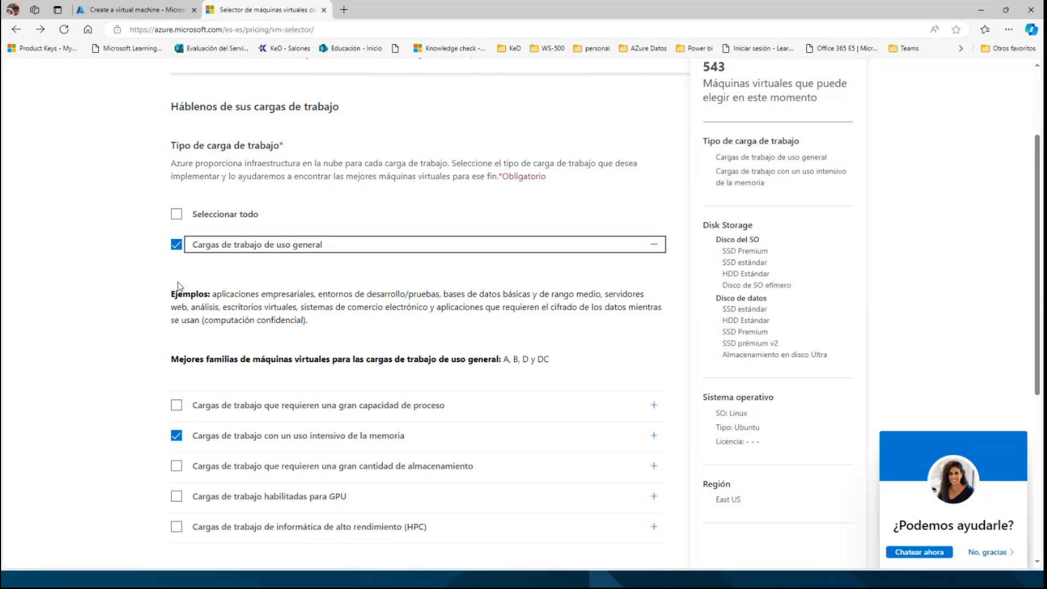
{"action": "left_click", "coordinate": [177, 250]}
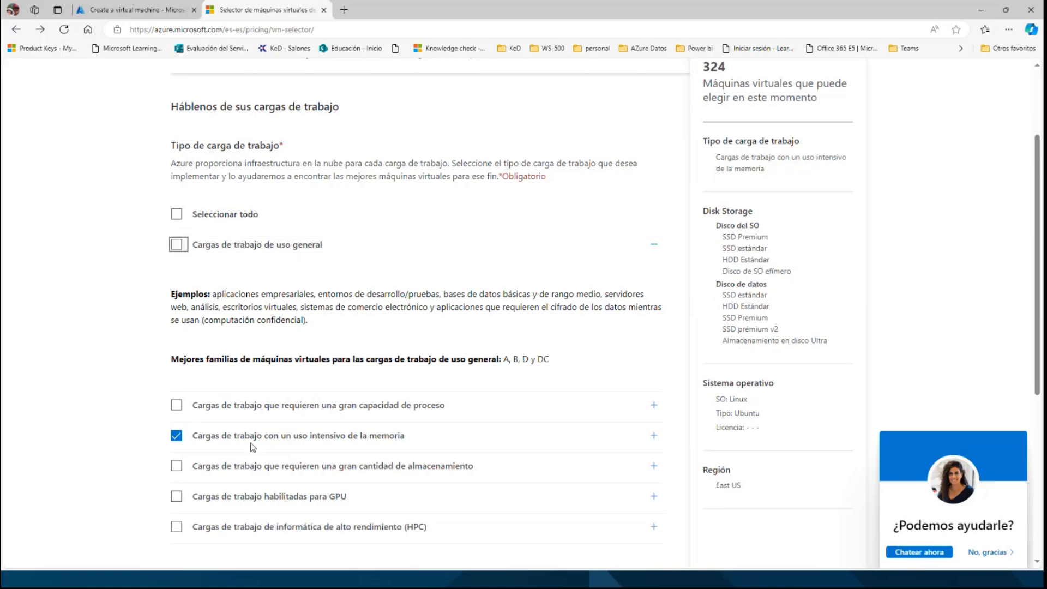
{"action": "left_click", "coordinate": [653, 436]}
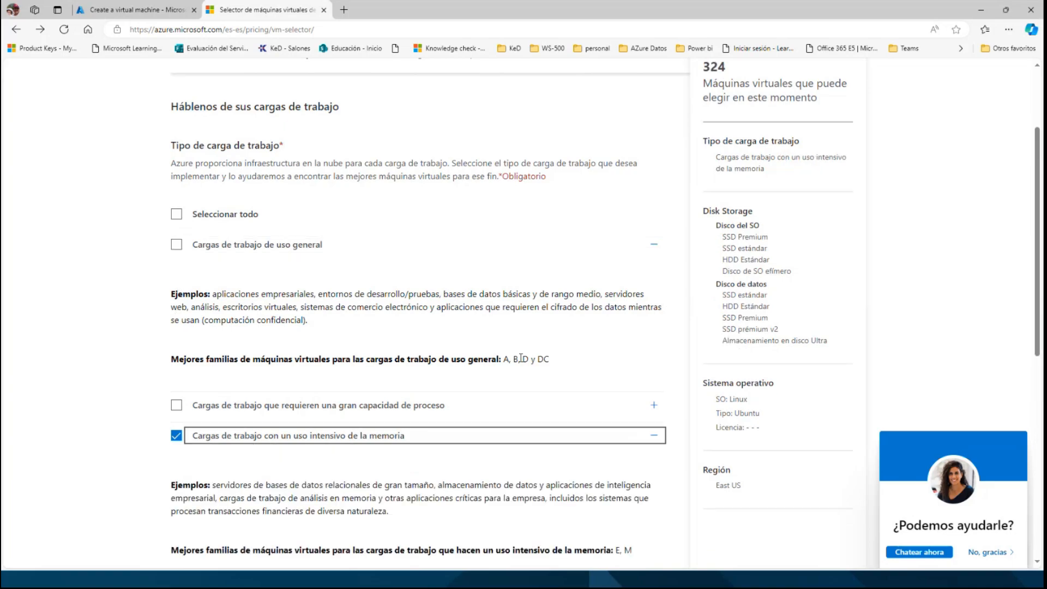
Review the examples and best VM families for memory-intensive workloads, and continue to the technical specifications.
{"action": "scroll", "coordinate": [520, 357], "scroll_direction": "down", "scroll_amount": 6}
{"action": "scroll", "coordinate": [519, 356], "scroll_direction": "down", "scroll_amount": 1}
{"action": "scroll", "coordinate": [519, 355], "scroll_direction": "up", "scroll_amount": 2}
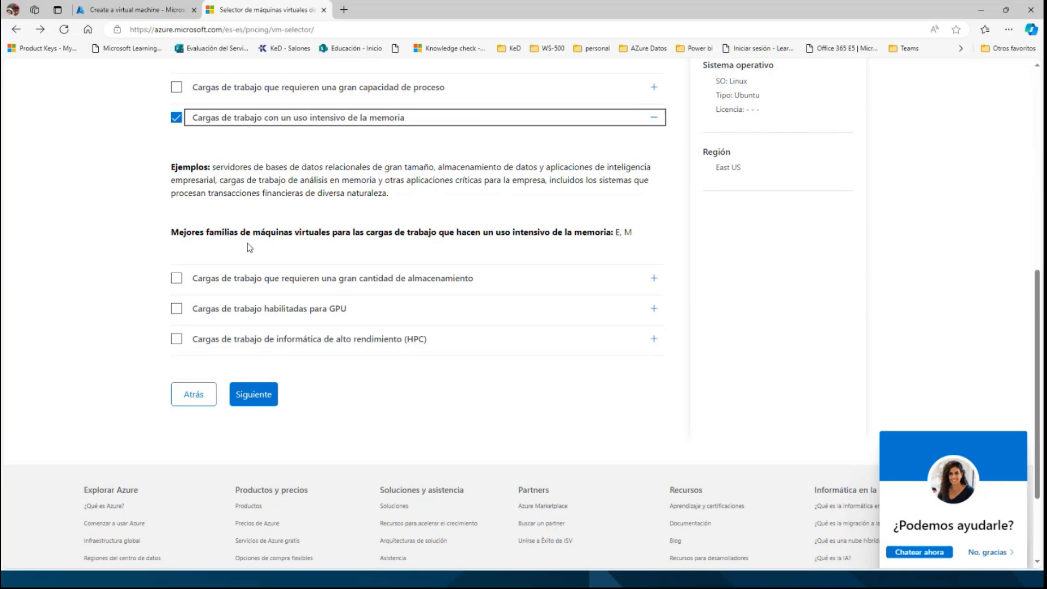
{"action": "scroll", "coordinate": [243, 267], "scroll_direction": "up", "scroll_amount": 2}
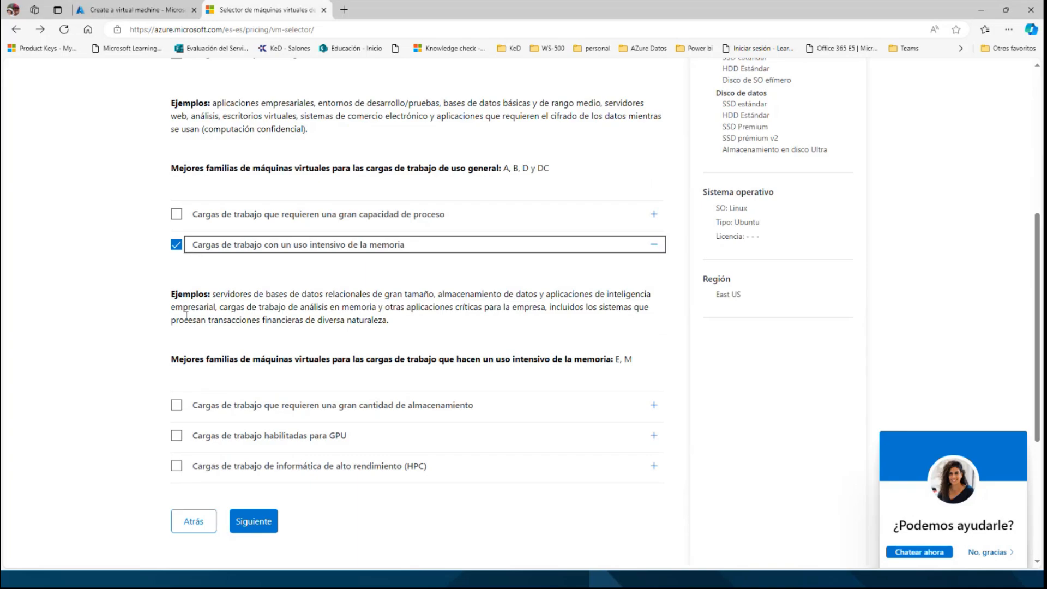
{"action": "scroll", "coordinate": [186, 319], "scroll_direction": "down", "scroll_amount": 2}
{"action": "scroll", "coordinate": [249, 404], "scroll_direction": "down", "scroll_amount": 4}
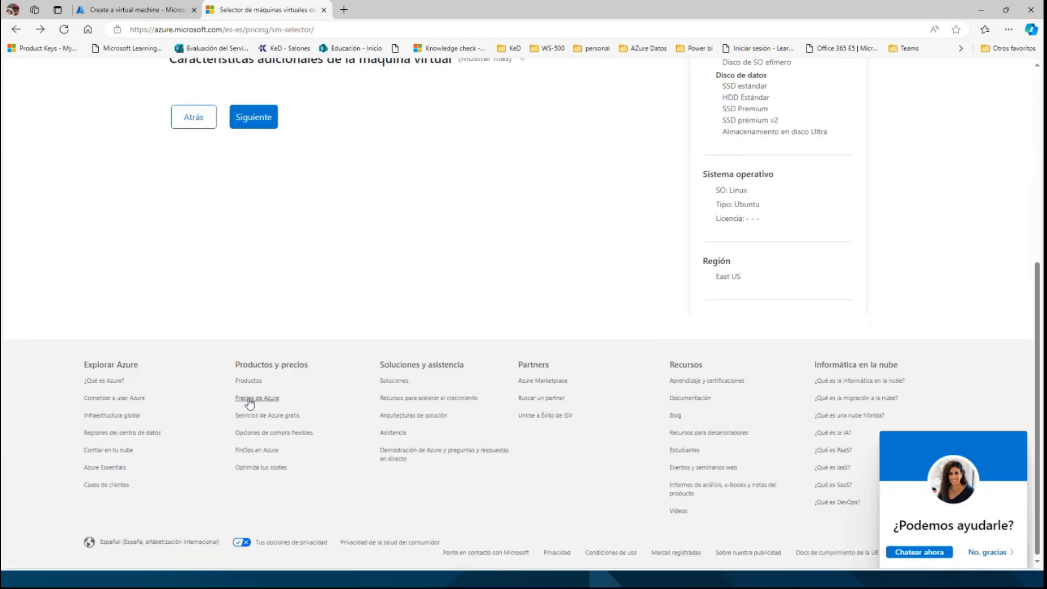
Review the vCPU and RAM requirements and expand the additional virtual machine characteristics.
{"action": "scroll", "coordinate": [249, 403], "scroll_direction": "up", "scroll_amount": 5}
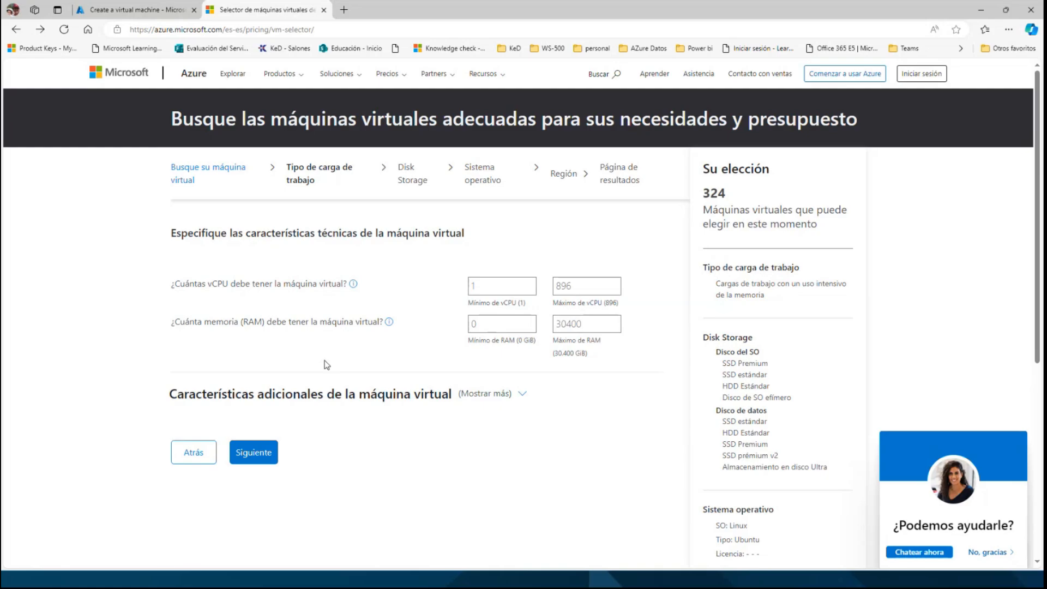
{"action": "left_click_drag", "start_coordinate": [208, 283], "coordinate": [239, 283]}
{"action": "left_click_drag", "start_coordinate": [229, 322], "coordinate": [248, 323]}
{"action": "left_click", "coordinate": [520, 397]}
{"action": "scroll", "coordinate": [521, 398], "scroll_direction": "down", "scroll_amount": 2}
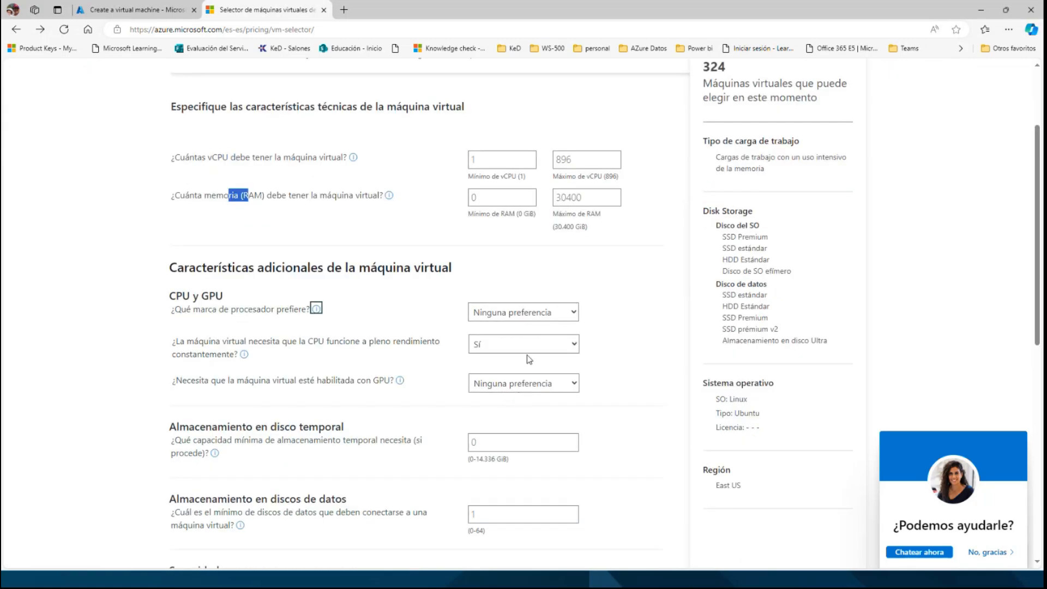
Check the processor brand options, keep "Ninguna preferencia", and continue to the disk storage requirements.
{"action": "left_click", "coordinate": [574, 313]}
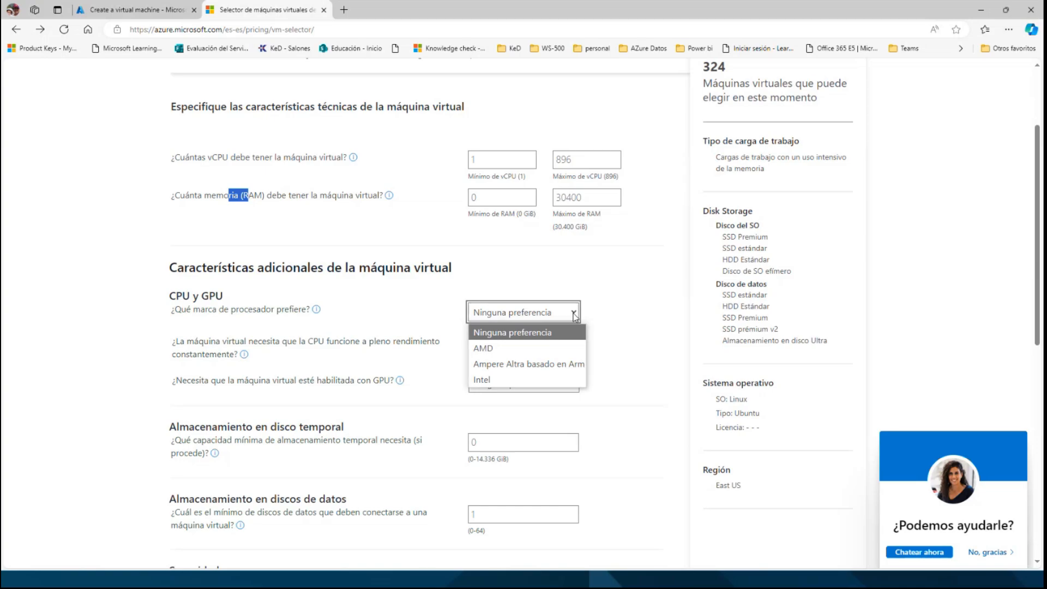
{"action": "left_click", "coordinate": [575, 316]}
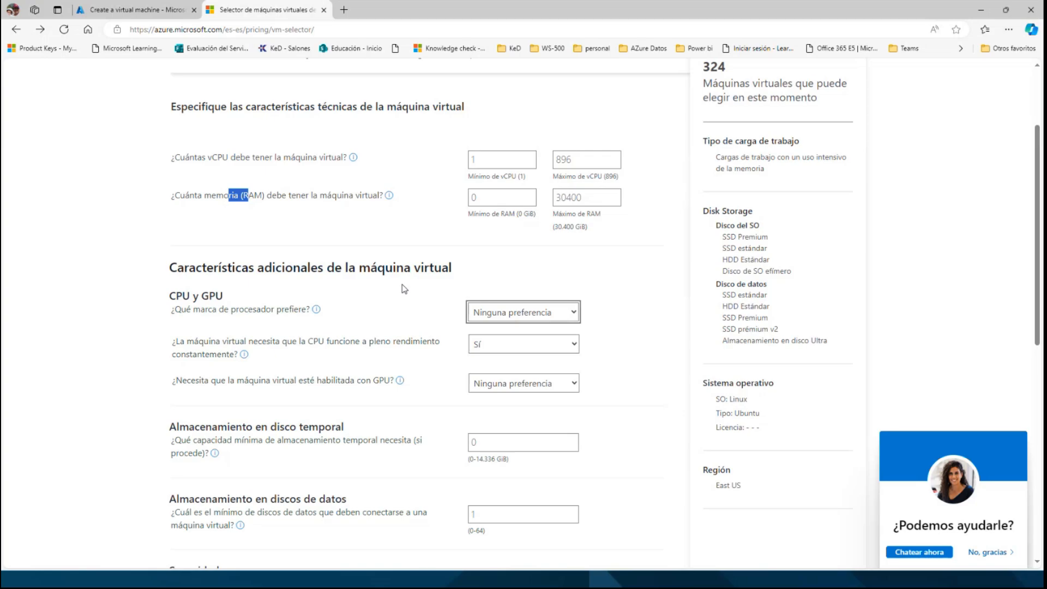
{"action": "scroll", "coordinate": [244, 328], "scroll_direction": "down", "scroll_amount": 5}
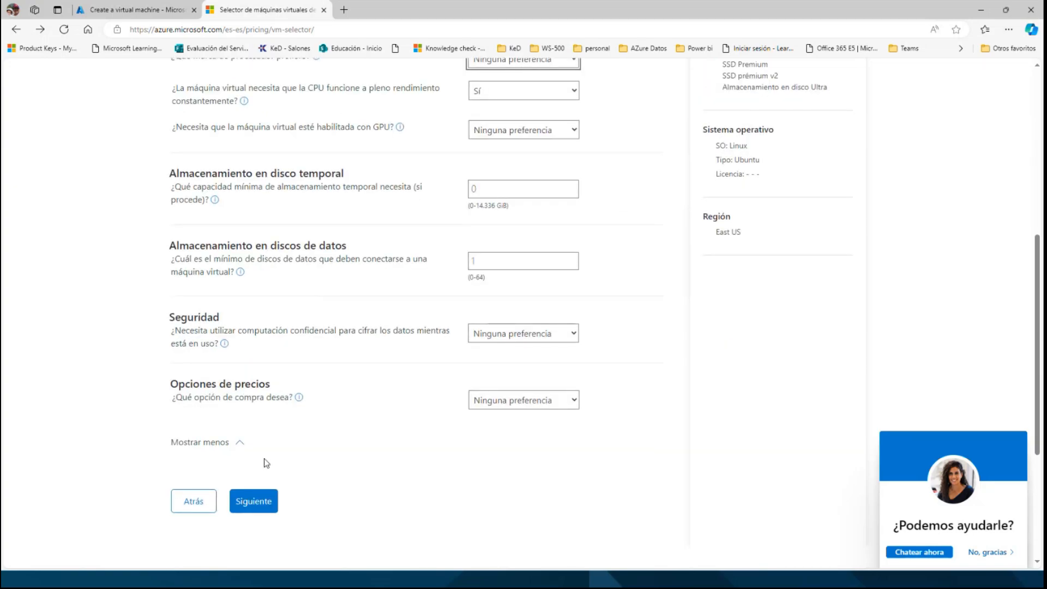
{"action": "left_click", "coordinate": [254, 499]}
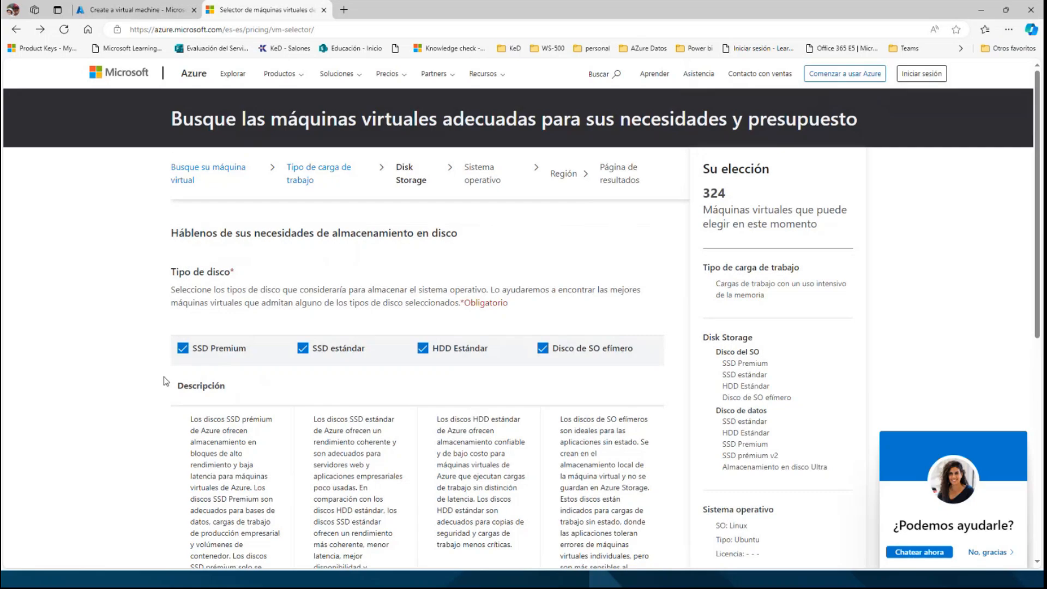
Deselect SSD estándar, HDD Estándar and Disco de SO efímero so only SSD Premium is used for the operating system disk.
{"action": "scroll", "coordinate": [166, 381], "scroll_direction": "down", "scroll_amount": 2}
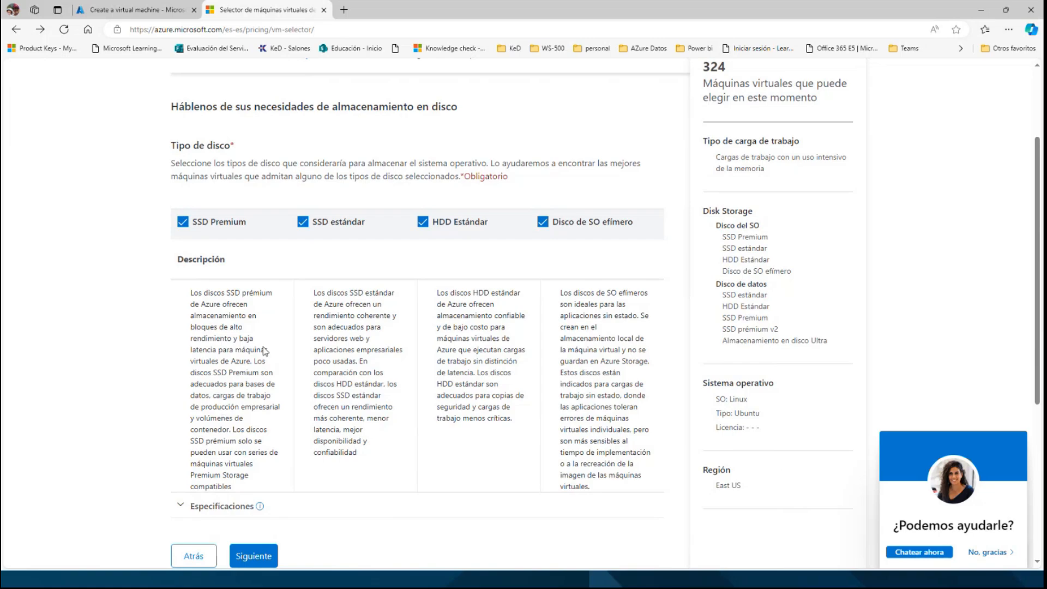
{"action": "left_click", "coordinate": [304, 224]}
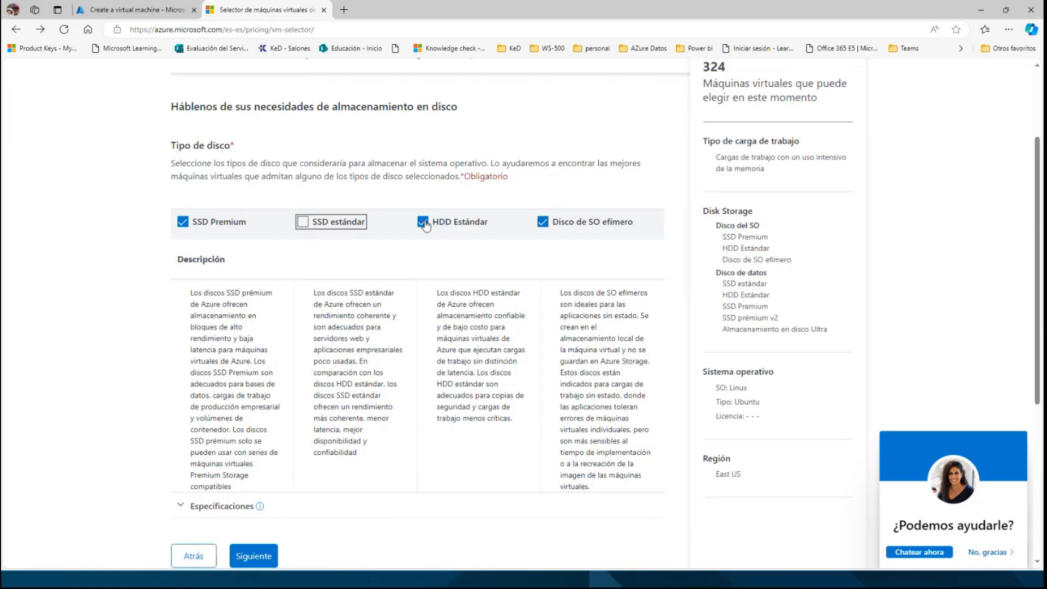
{"action": "left_click", "coordinate": [442, 226]}
{"action": "left_click", "coordinate": [542, 222]}
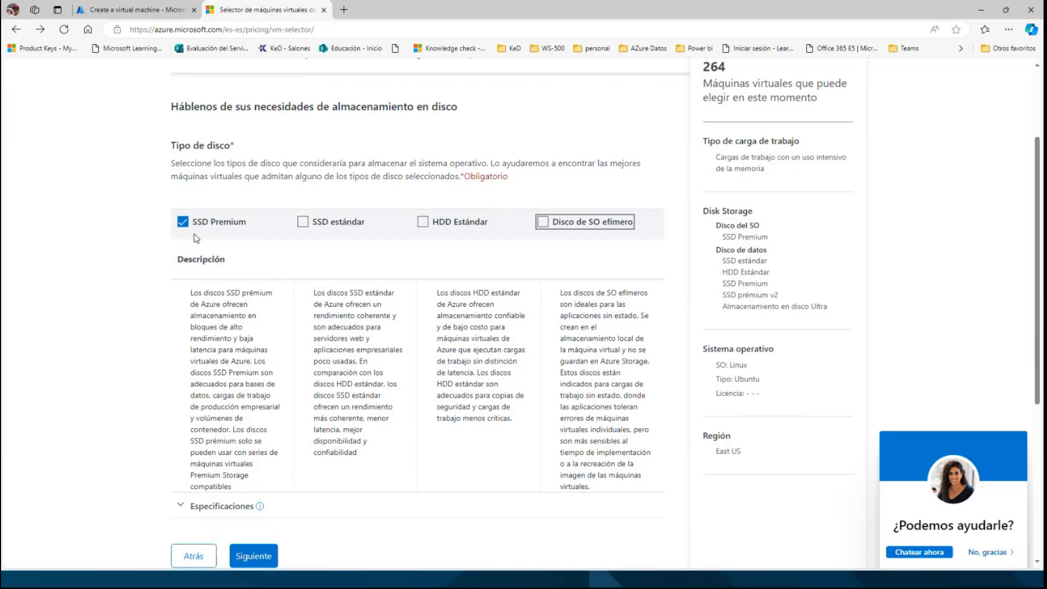
Expand the operating system disk specifications to compare maximum size, throughput and IOPS, and continue to the data disk selection.
{"action": "scroll", "coordinate": [198, 319], "scroll_direction": "down", "scroll_amount": 2}
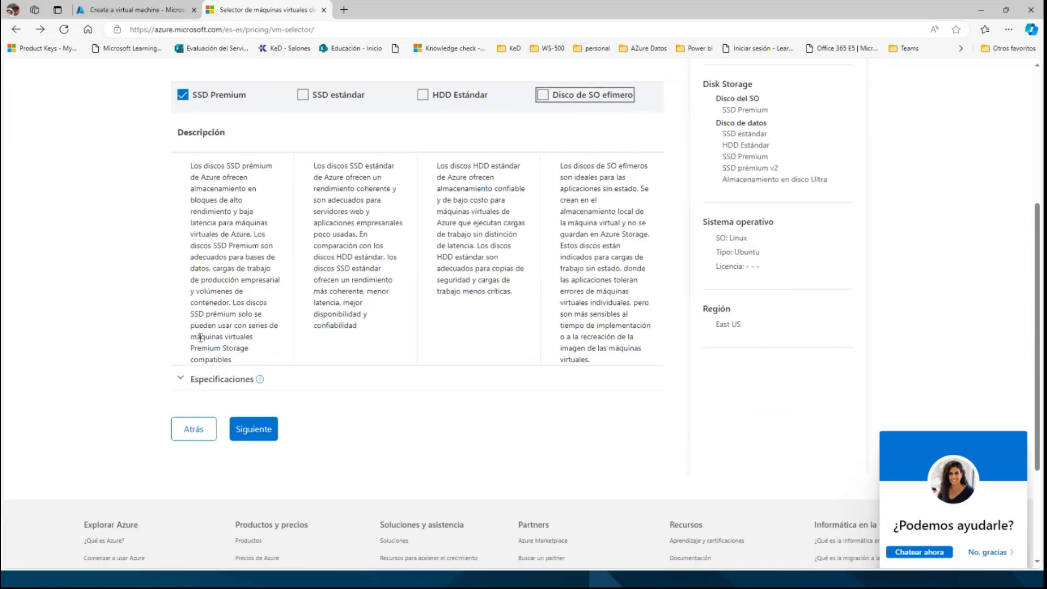
{"action": "left_click", "coordinate": [180, 382]}
{"action": "scroll", "coordinate": [286, 391], "scroll_direction": "down", "scroll_amount": 2}
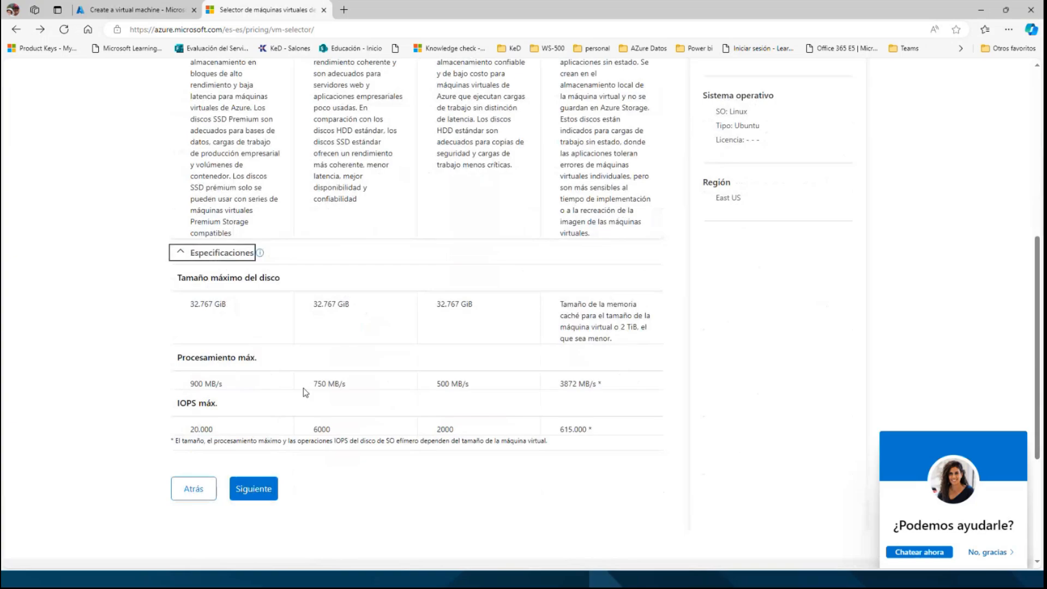
{"action": "left_click", "coordinate": [264, 488]}
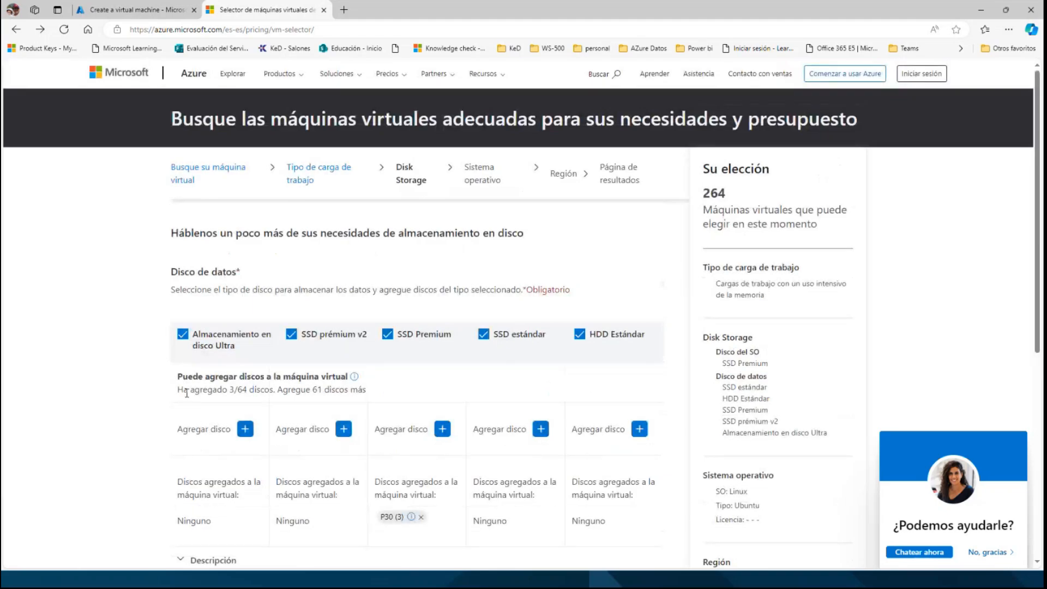
Deselect Almacenamiento en disco Ultra, SSD prémium v2, SSD estándar and HDD Estándar for the data disk, and remove the P30 disks already added.
{"action": "scroll", "coordinate": [185, 366], "scroll_direction": "down", "scroll_amount": 2}
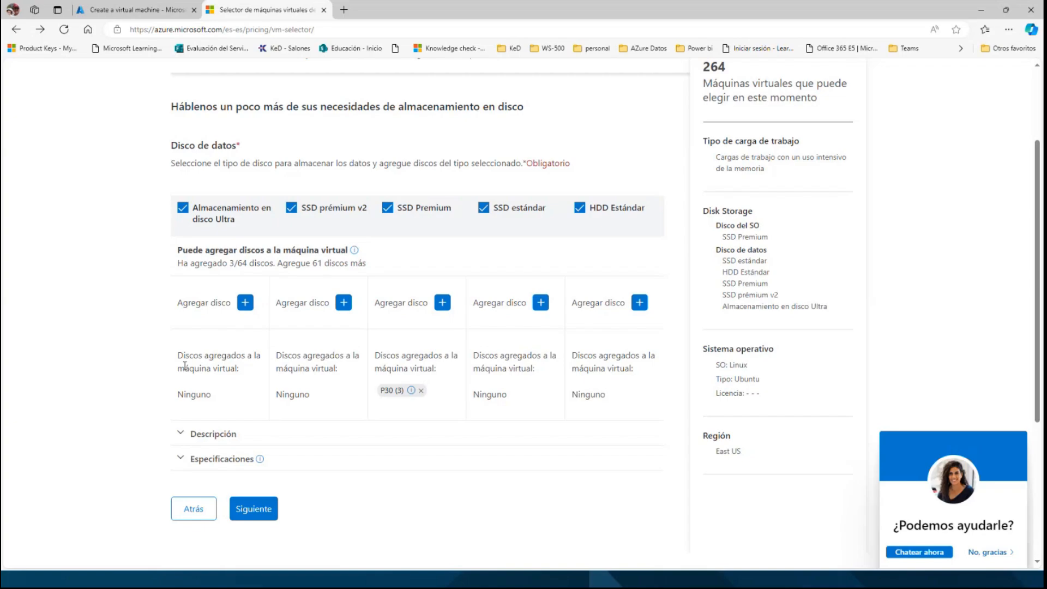
{"action": "left_click", "coordinate": [183, 210]}
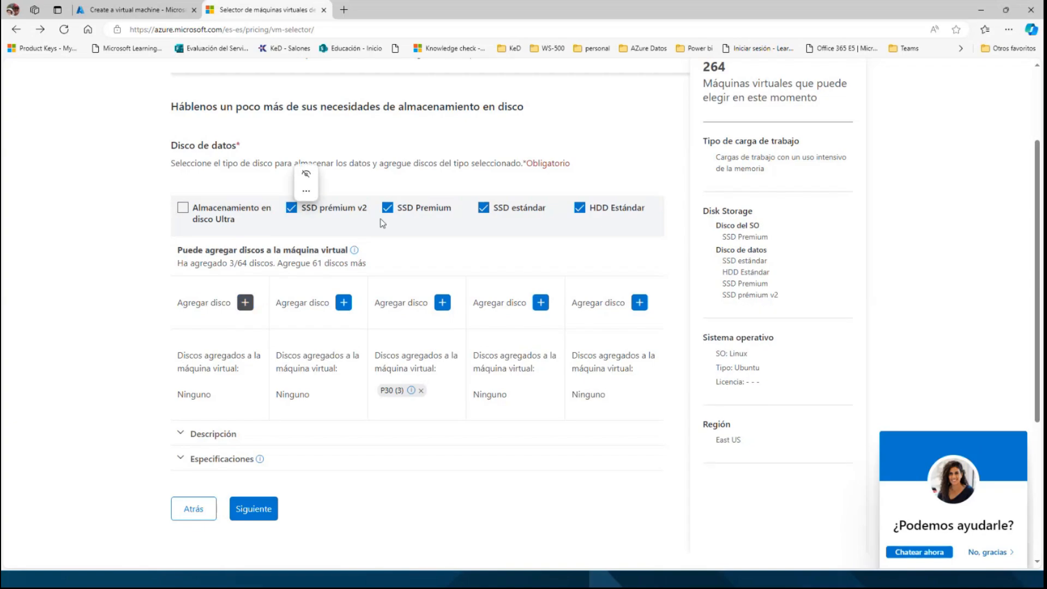
{"action": "left_click", "coordinate": [292, 213]}
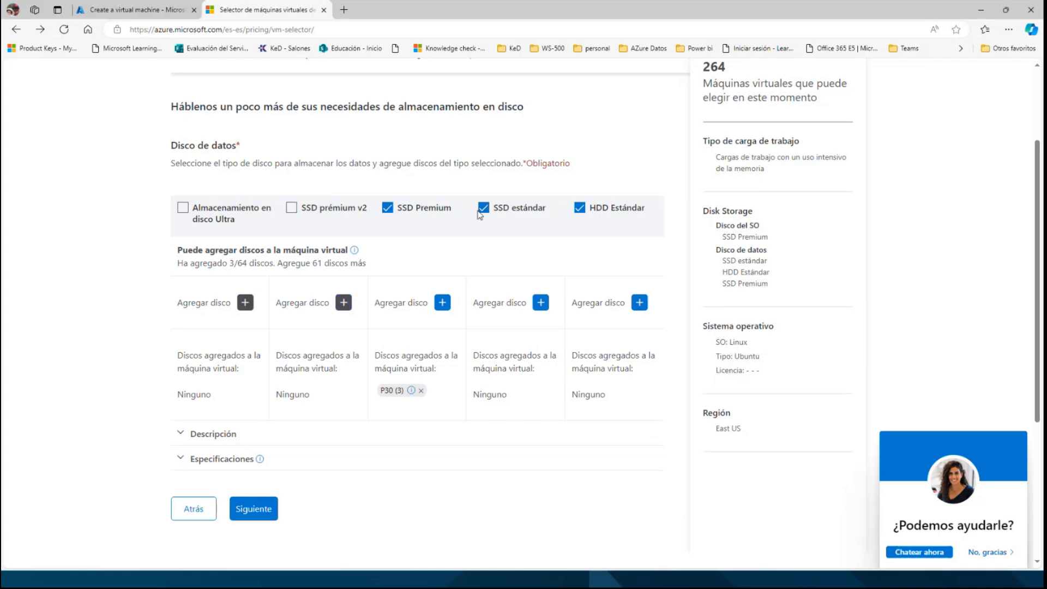
{"action": "left_click", "coordinate": [483, 210]}
{"action": "left_click", "coordinate": [582, 215]}
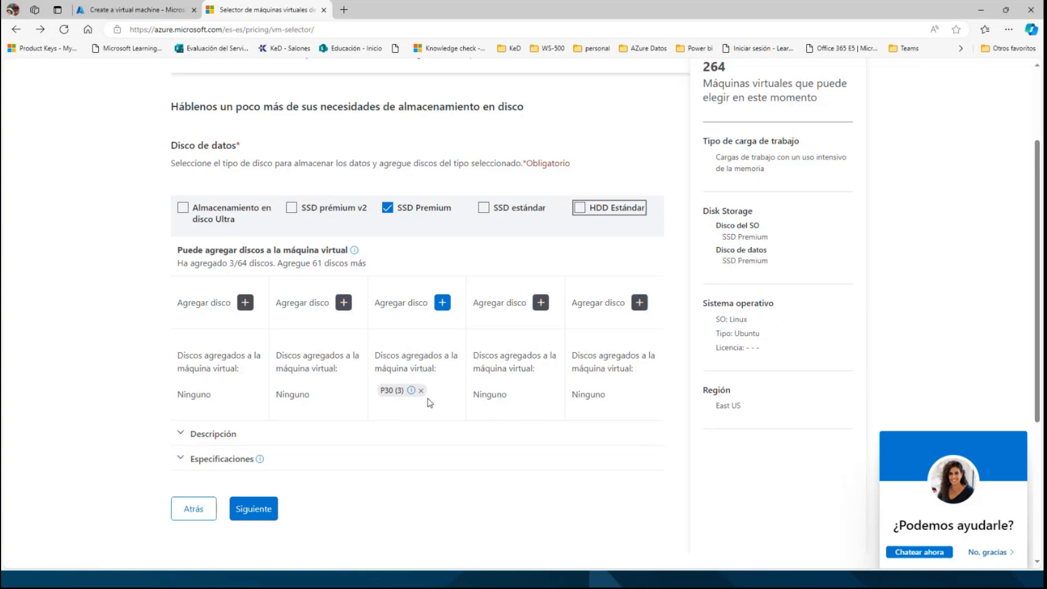
{"action": "left_click", "coordinate": [422, 390]}
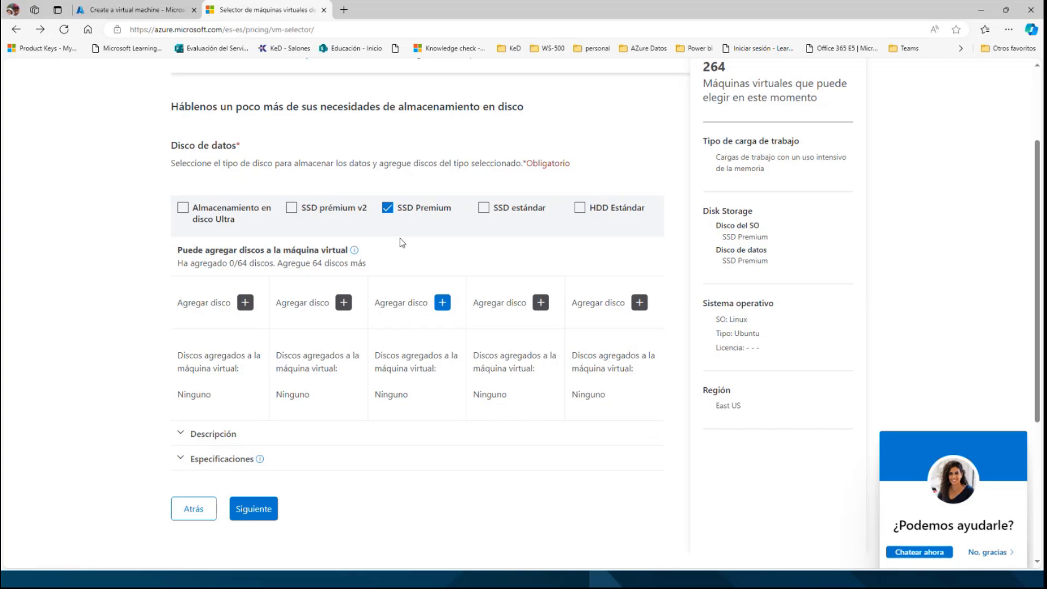
Add three SSD Premium data disks of type P30 (1024 GiB, 5000 IOPS, 200 MB/s) and continue to the operating system selection.
{"action": "left_click", "coordinate": [442, 304]}
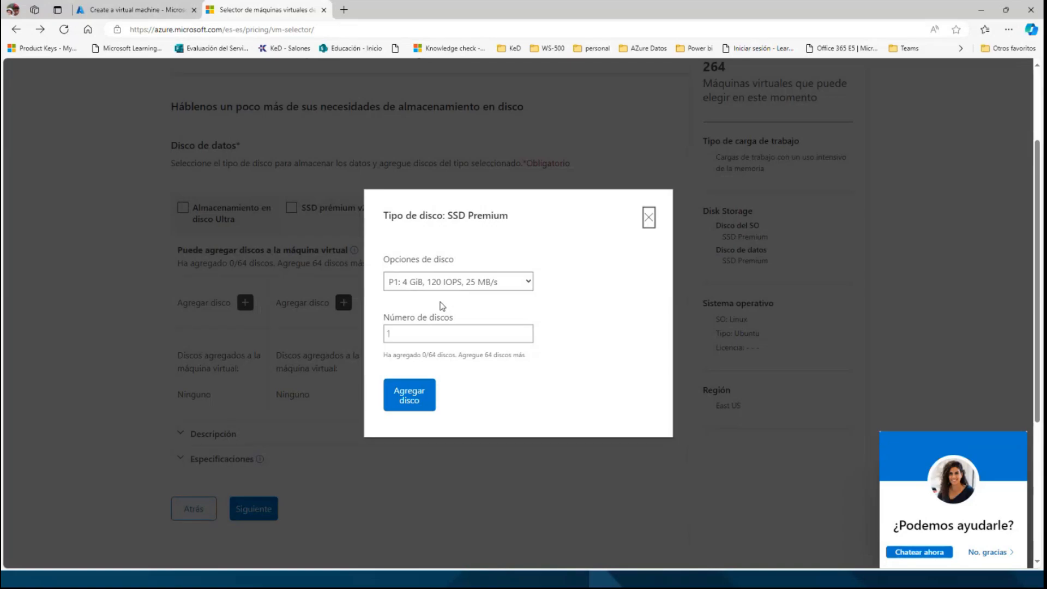
{"action": "left_click", "coordinate": [527, 282]}
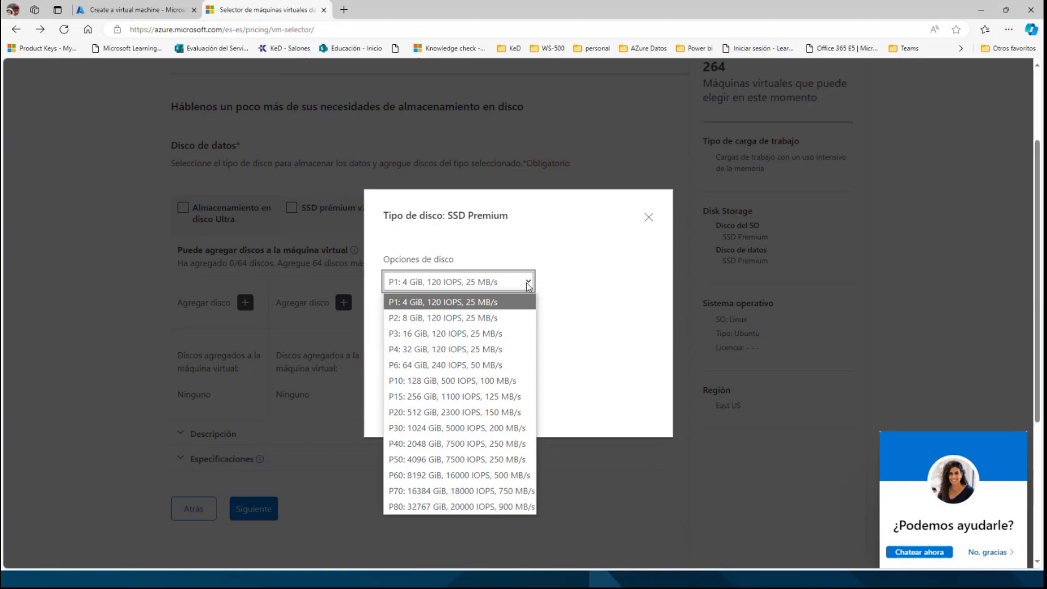
{"action": "left_click", "coordinate": [446, 428]}
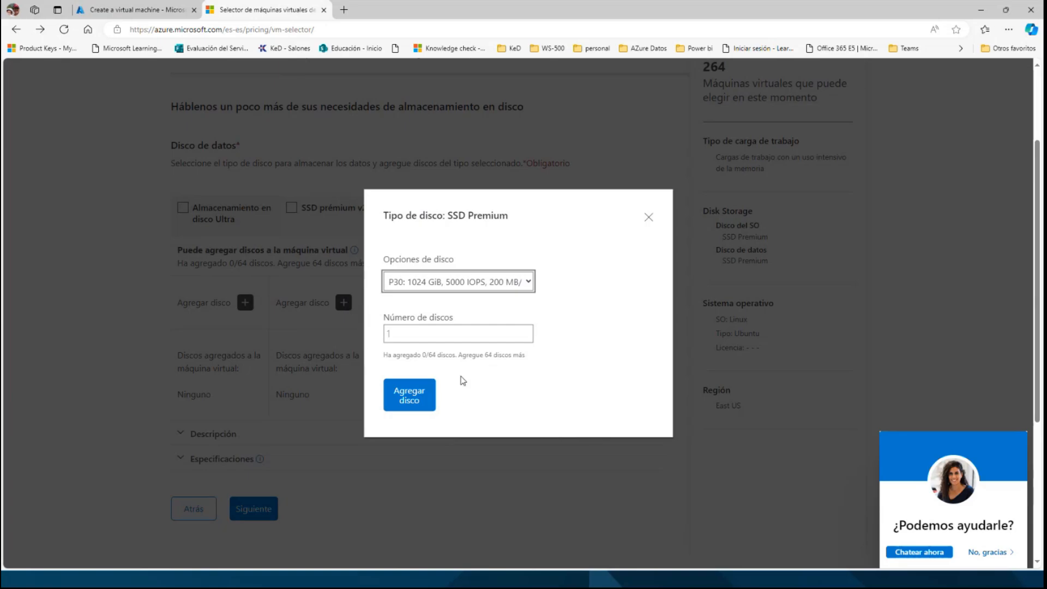
{"action": "left_click", "coordinate": [526, 331]}
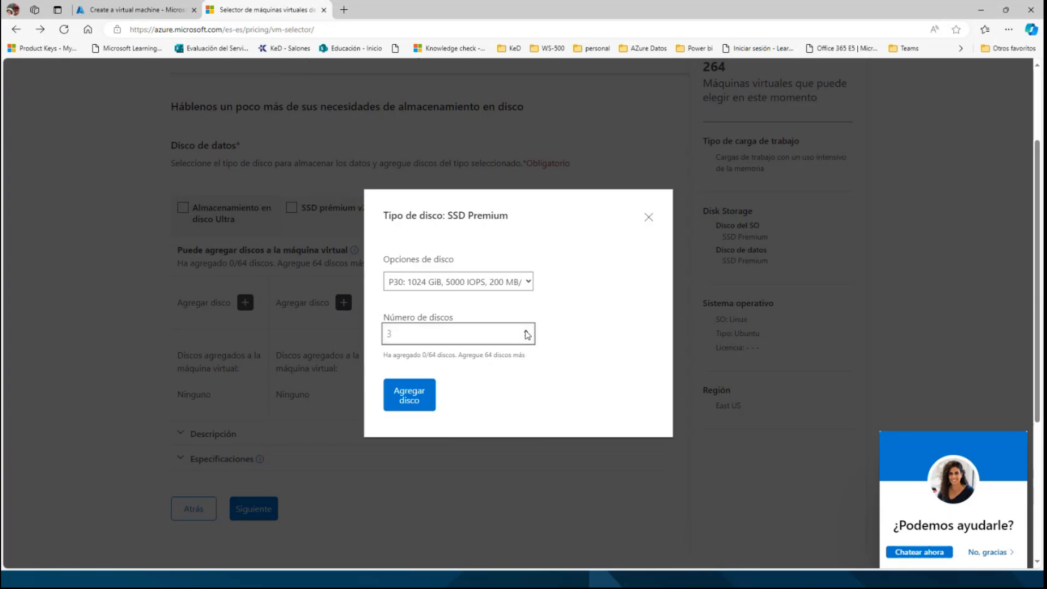
{"action": "left_click", "coordinate": [419, 398]}
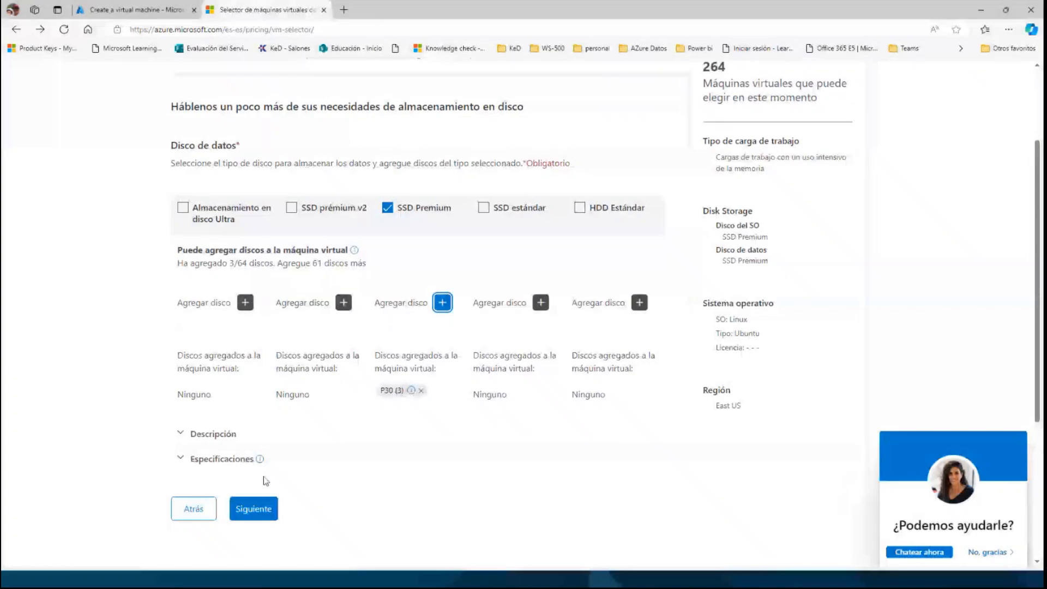
{"action": "left_click", "coordinate": [255, 508]}
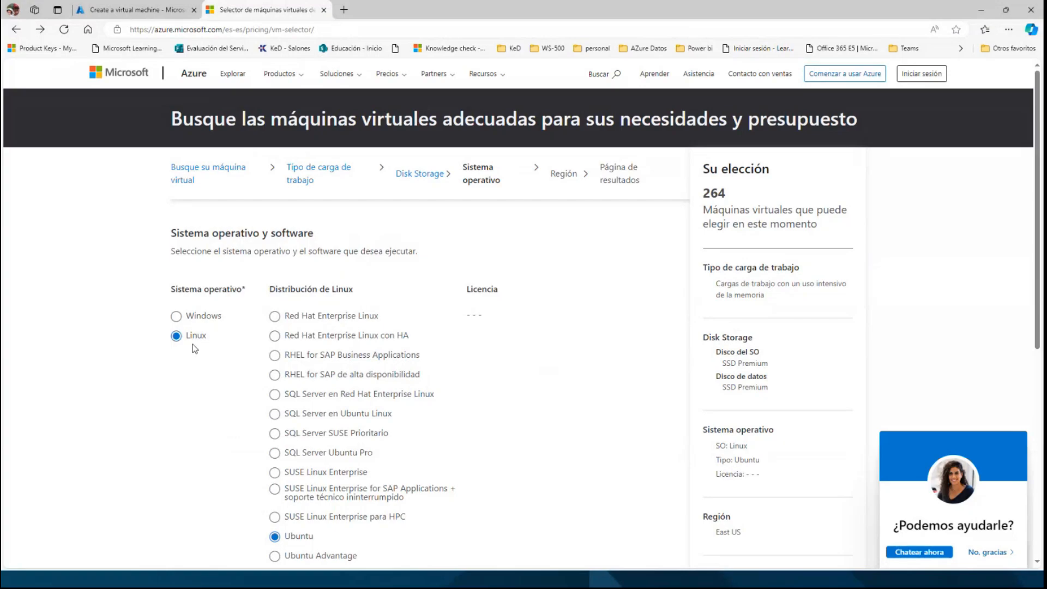
Choose Windows with SQL Server and the SQL Enterprise licence, and continue to the results with East US kept as the region.
{"action": "left_click", "coordinate": [176, 318]}
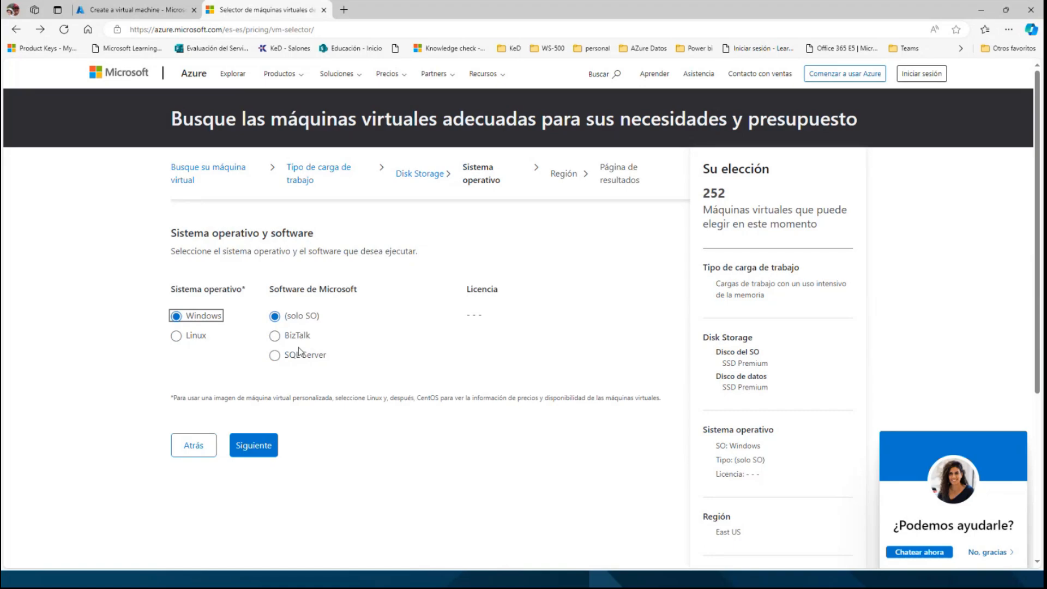
{"action": "left_click", "coordinate": [273, 357]}
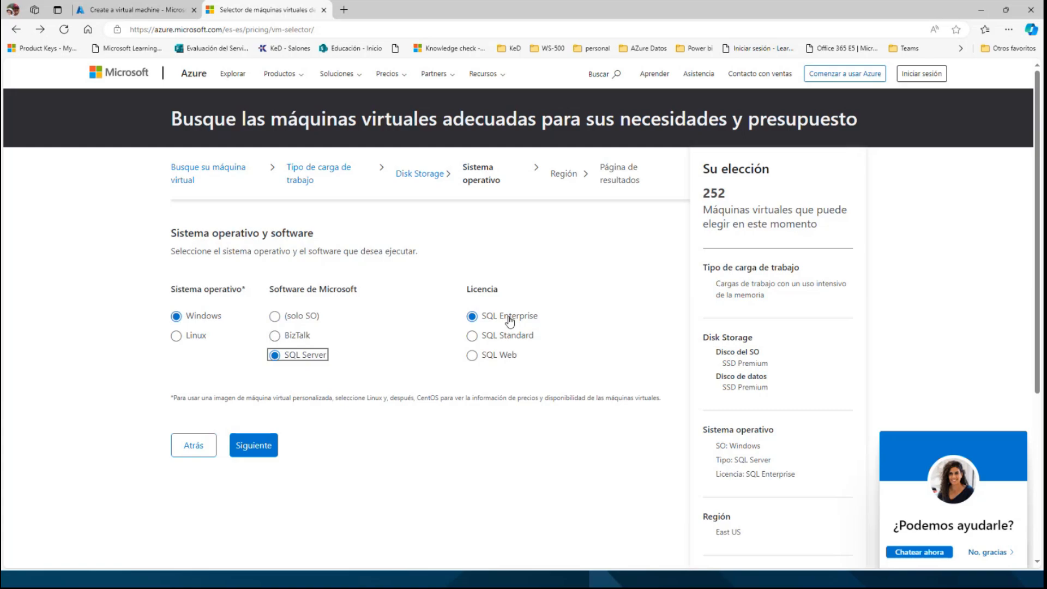
{"action": "left_click", "coordinate": [259, 447]}
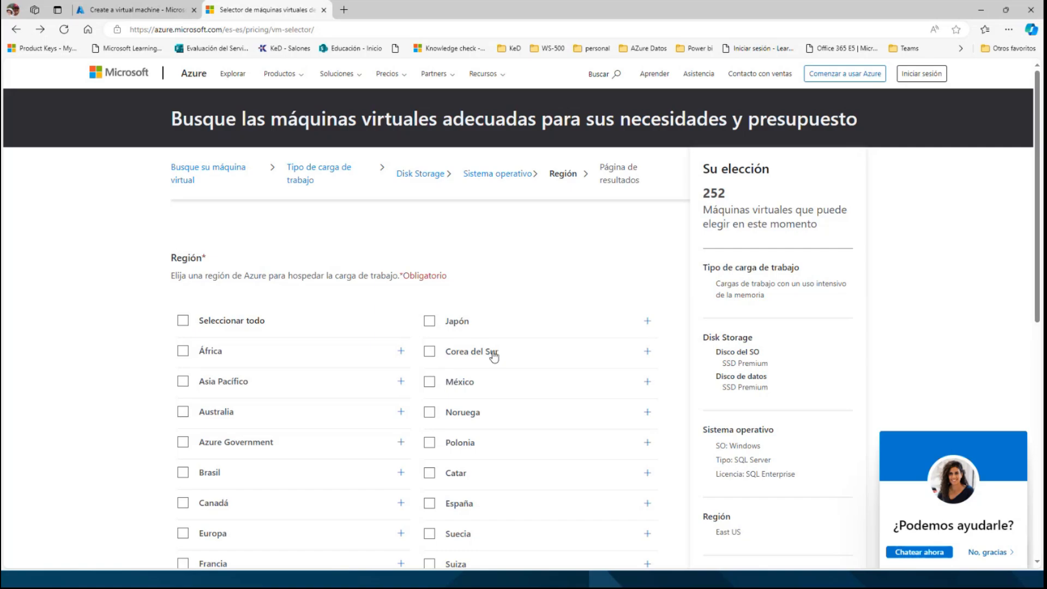
{"action": "scroll", "coordinate": [493, 358], "scroll_direction": "down", "scroll_amount": 5}
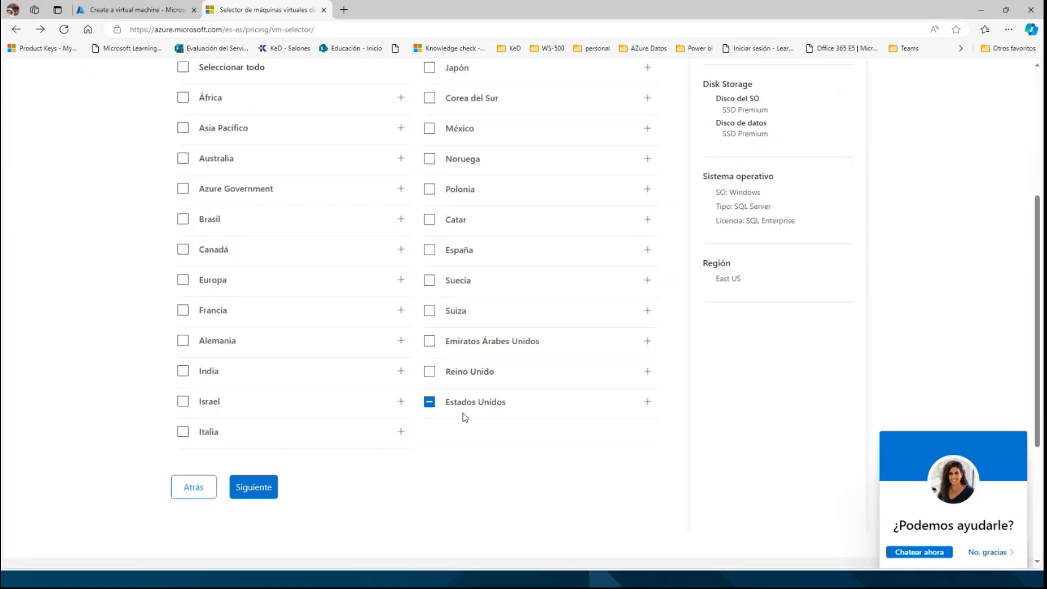
{"action": "left_click", "coordinate": [256, 487]}
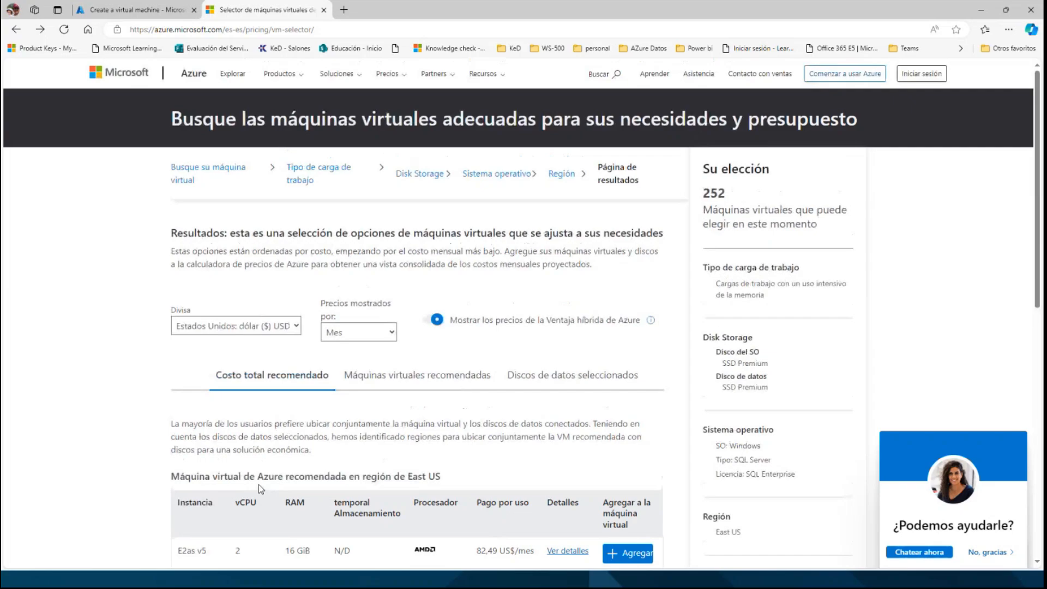
Review the recommended virtual machine instance, the selected data disk storage and the total monthly cost in the results.
{"action": "scroll", "coordinate": [269, 412], "scroll_direction": "down", "scroll_amount": 2}
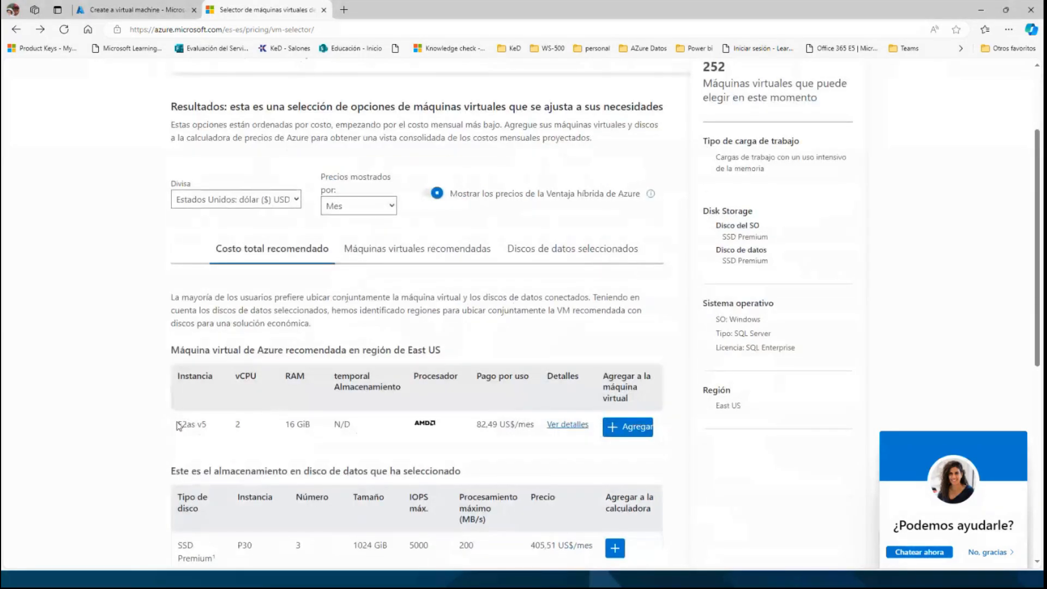
{"action": "left_click_drag", "start_coordinate": [178, 424], "coordinate": [221, 428]}
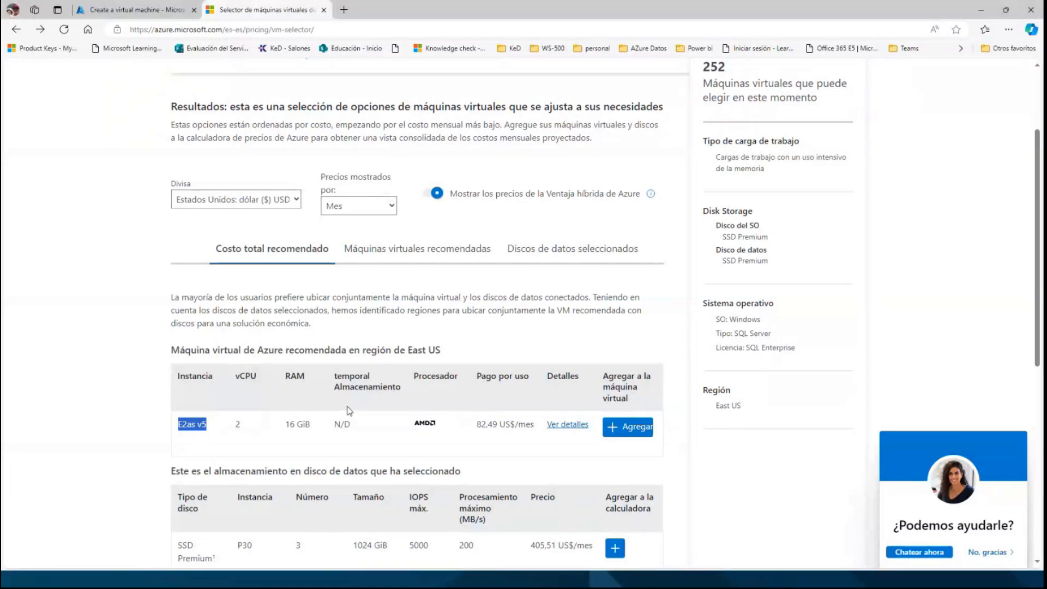
{"action": "scroll", "coordinate": [349, 410], "scroll_direction": "down", "scroll_amount": 2}
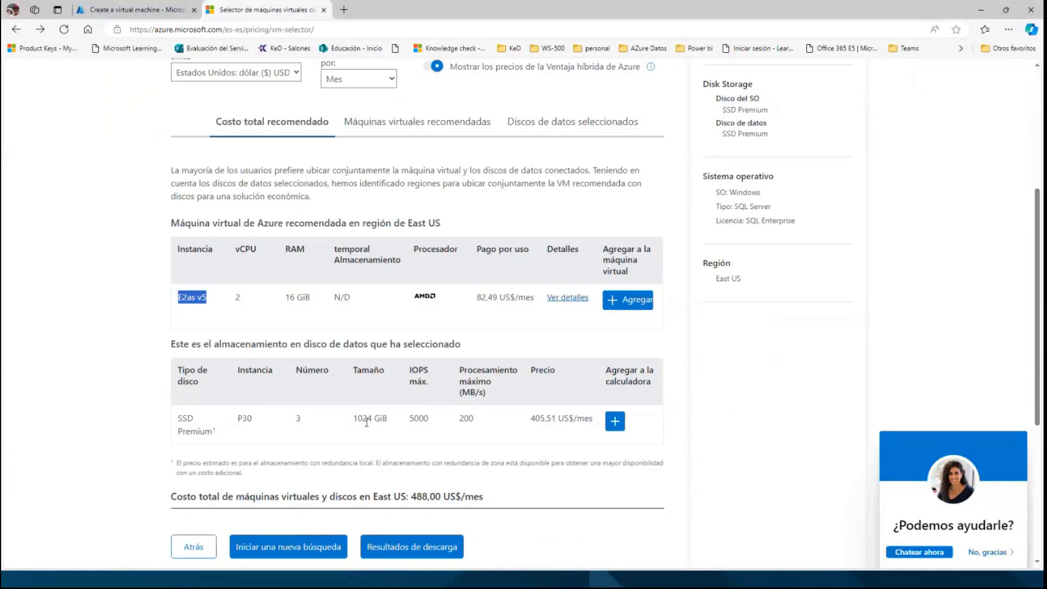
{"action": "left_click_drag", "start_coordinate": [411, 497], "coordinate": [438, 500]}
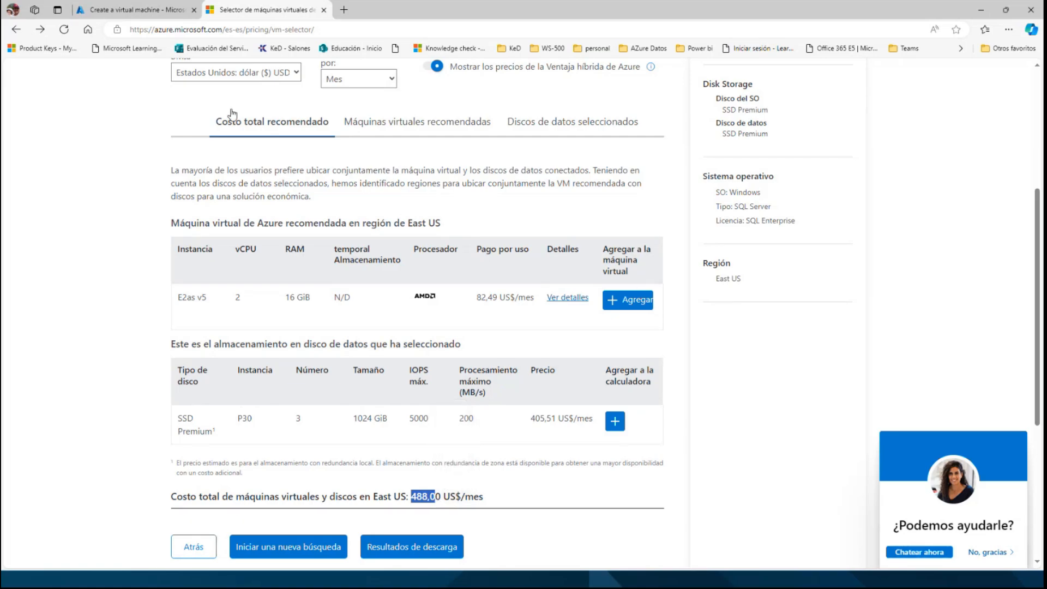
{"action": "scroll", "coordinate": [222, 179], "scroll_direction": "up", "scroll_amount": 5}
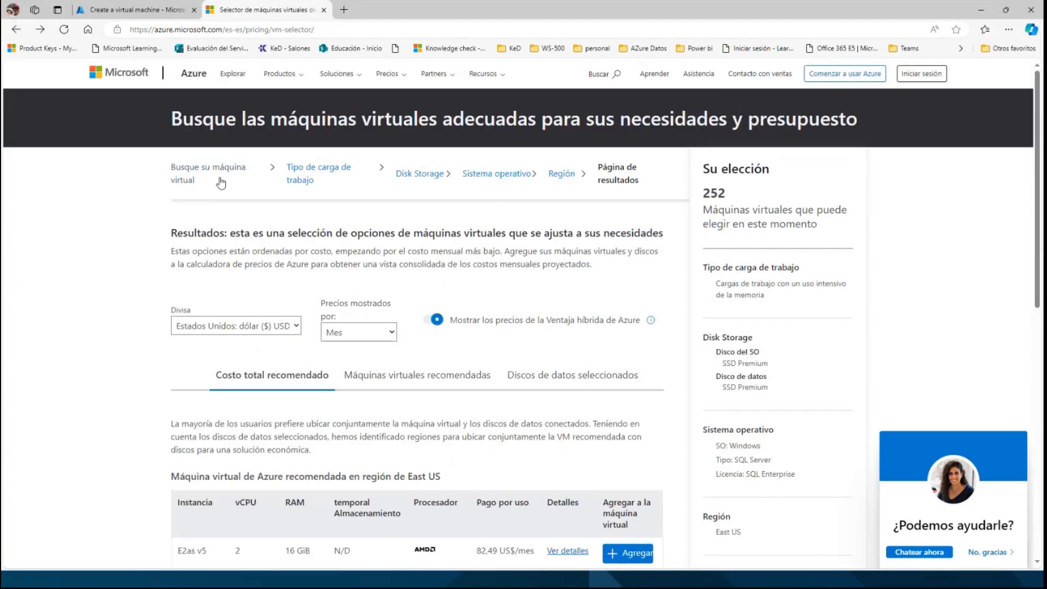
{"action": "left_click", "coordinate": [331, 29]}
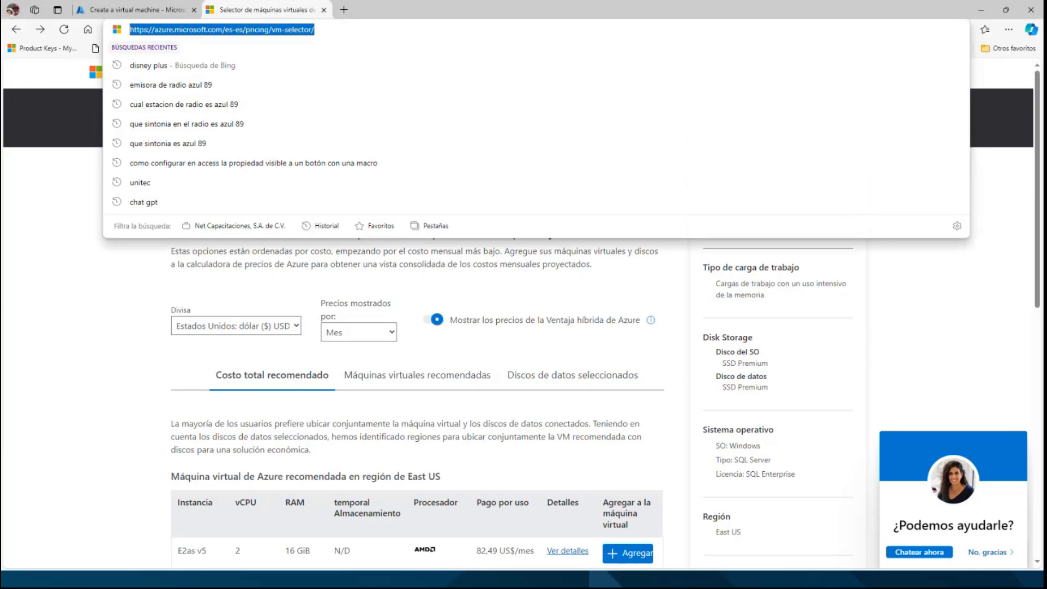
{"action": "key", "text": "alt+Tab"}
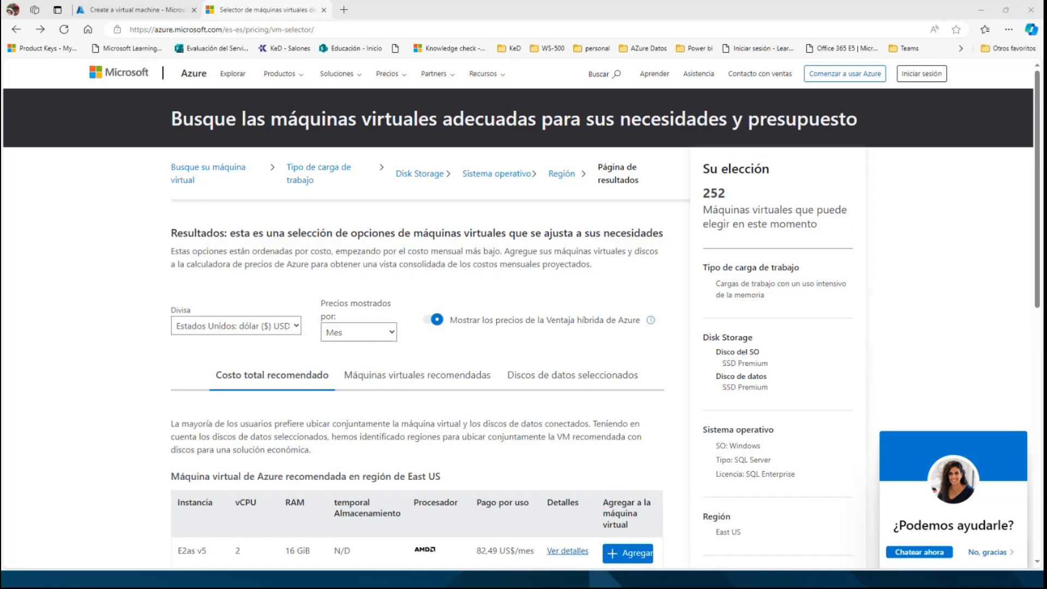
Switch to the Azure portal's virtual machine creation form and create a new resource group named kedRG.
{"action": "left_click", "coordinate": [131, 15]}
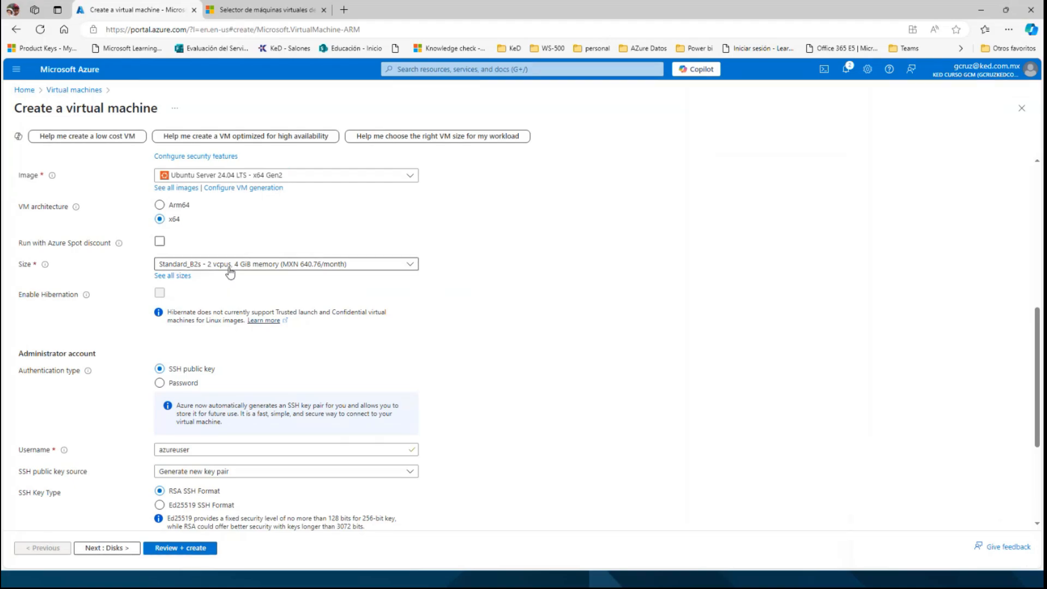
{"action": "scroll", "coordinate": [231, 270], "scroll_direction": "up", "scroll_amount": 5}
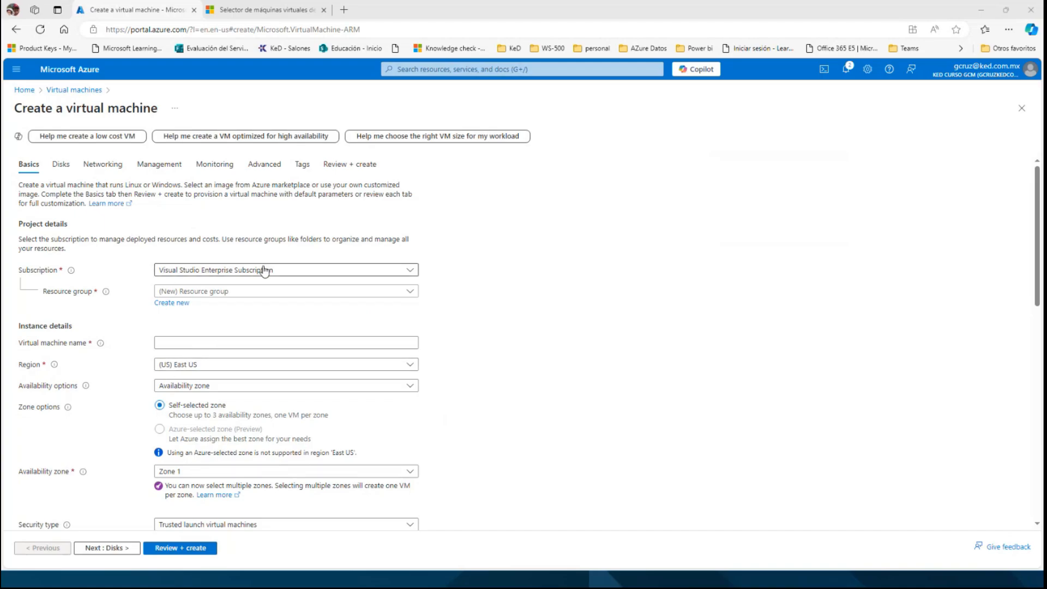
{"action": "left_click", "coordinate": [175, 304]}
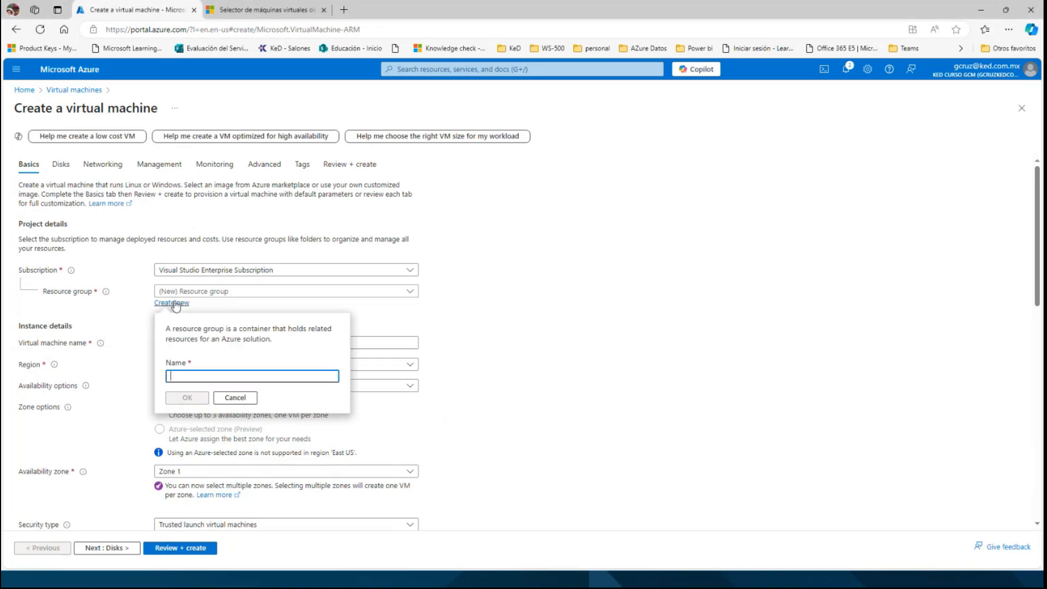
{"action": "left_click", "coordinate": [186, 376]}
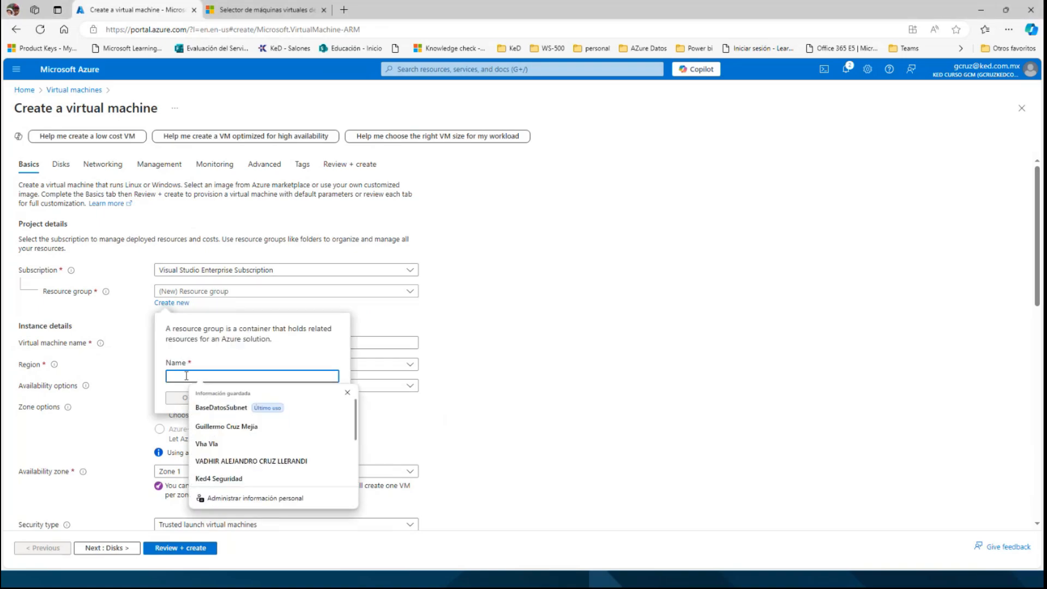
{"action": "type", "text": "ked"}
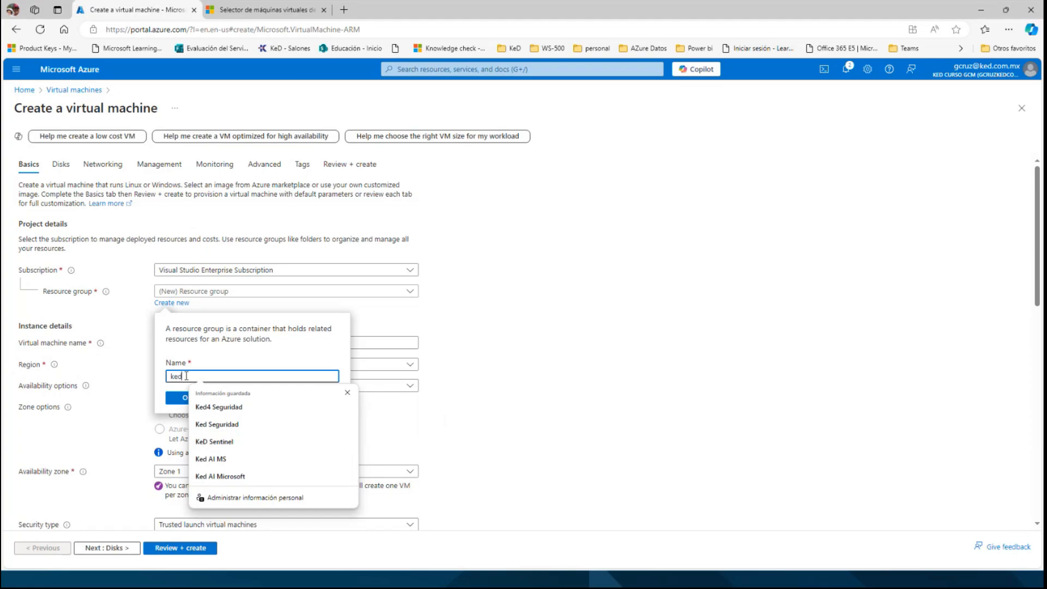
{"action": "type", "text": "RG"}
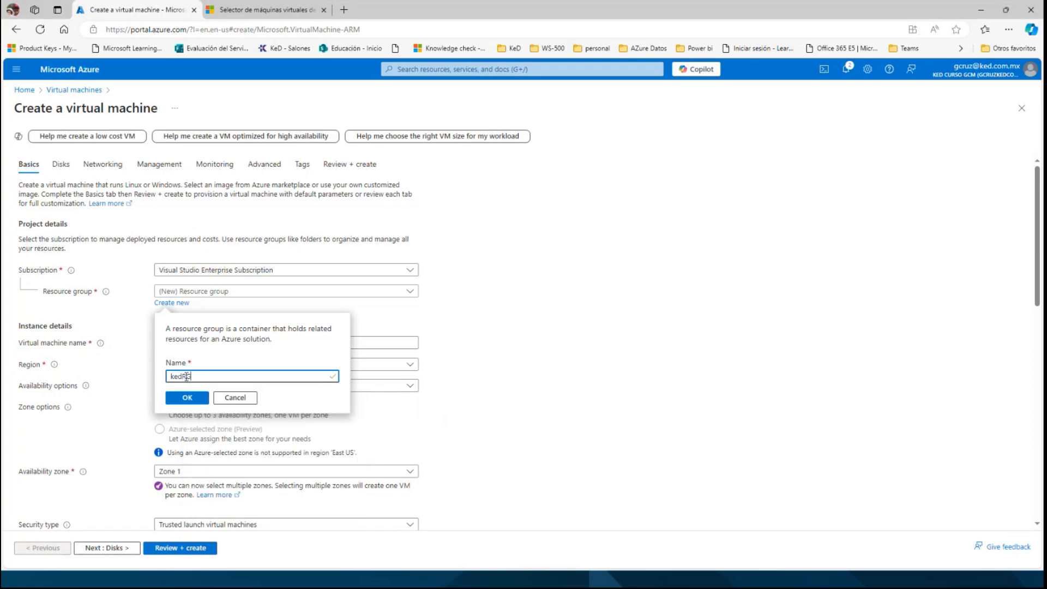
{"action": "left_click", "coordinate": [176, 397]}
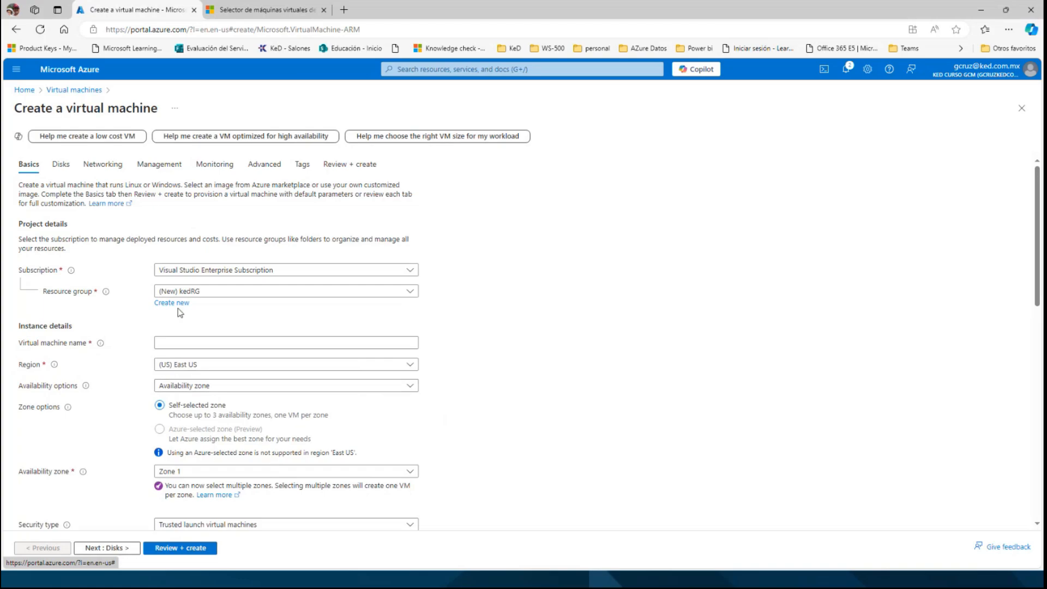
Name the virtual machine mvked.
{"action": "left_click", "coordinate": [177, 343]}
{"action": "type", "text": "mvKeDMSAppWeb"}
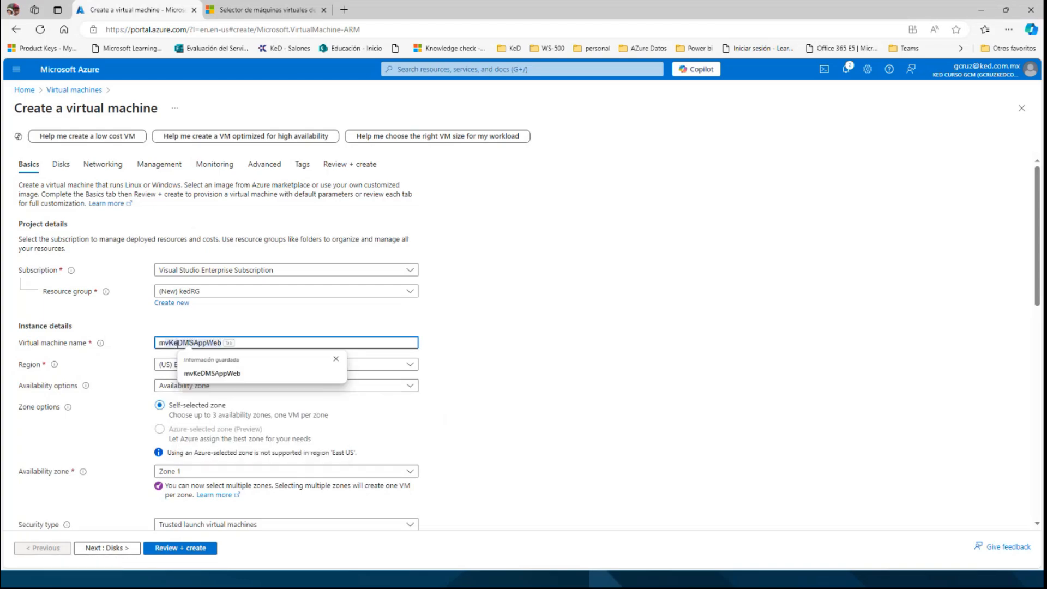
{"action": "type", "text": "ked"}
{"action": "key", "text": "Escape"}
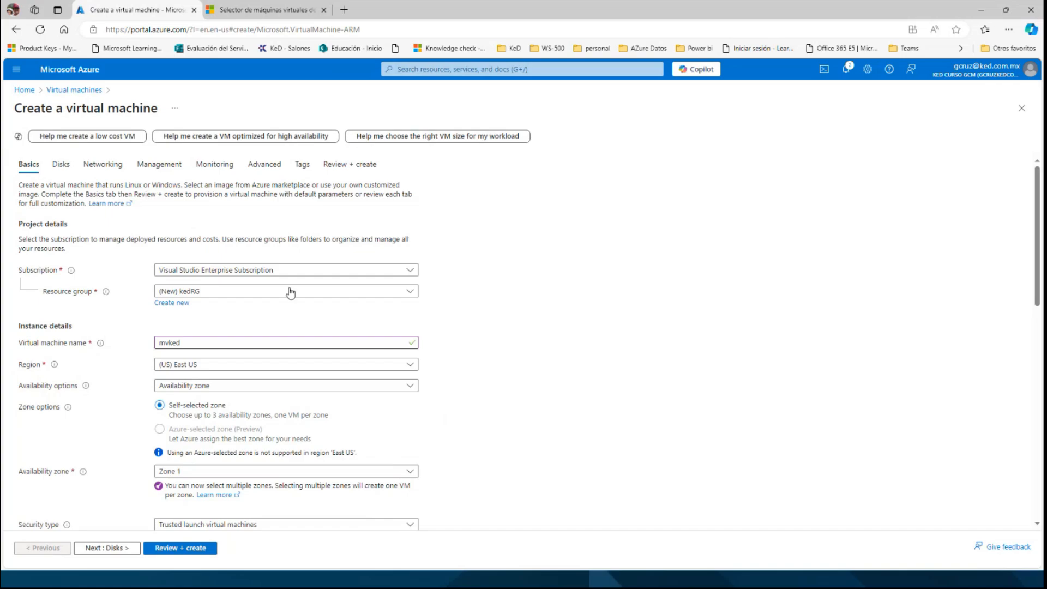
Check the recommended instance again in the VM selector results and return to the virtual machine creation form.
{"action": "left_click", "coordinate": [248, 13]}
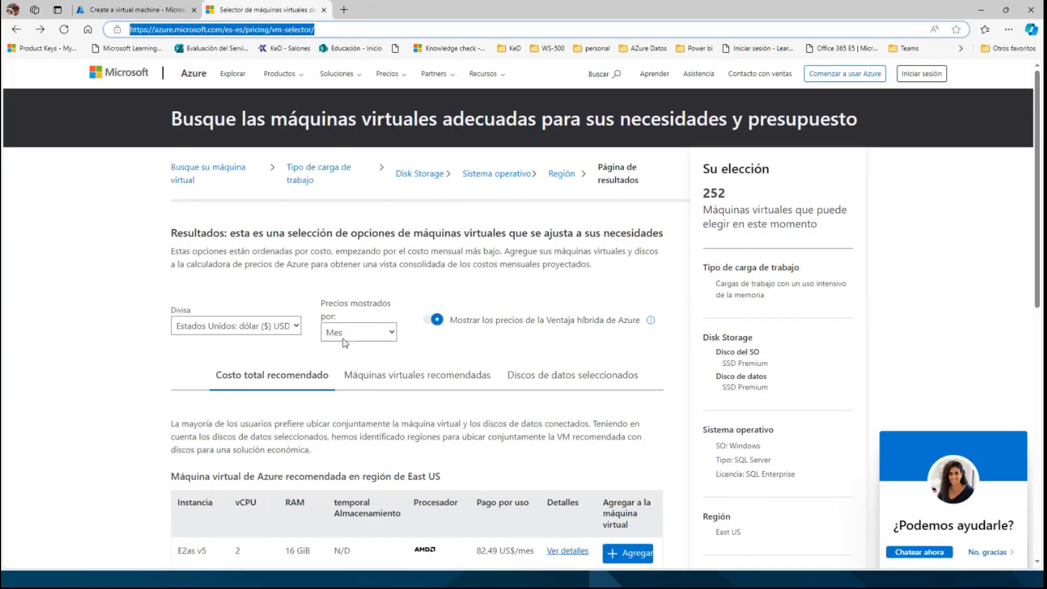
{"action": "scroll", "coordinate": [316, 408], "scroll_direction": "down", "scroll_amount": 1}
{"action": "scroll", "coordinate": [317, 413], "scroll_direction": "down", "scroll_amount": 2}
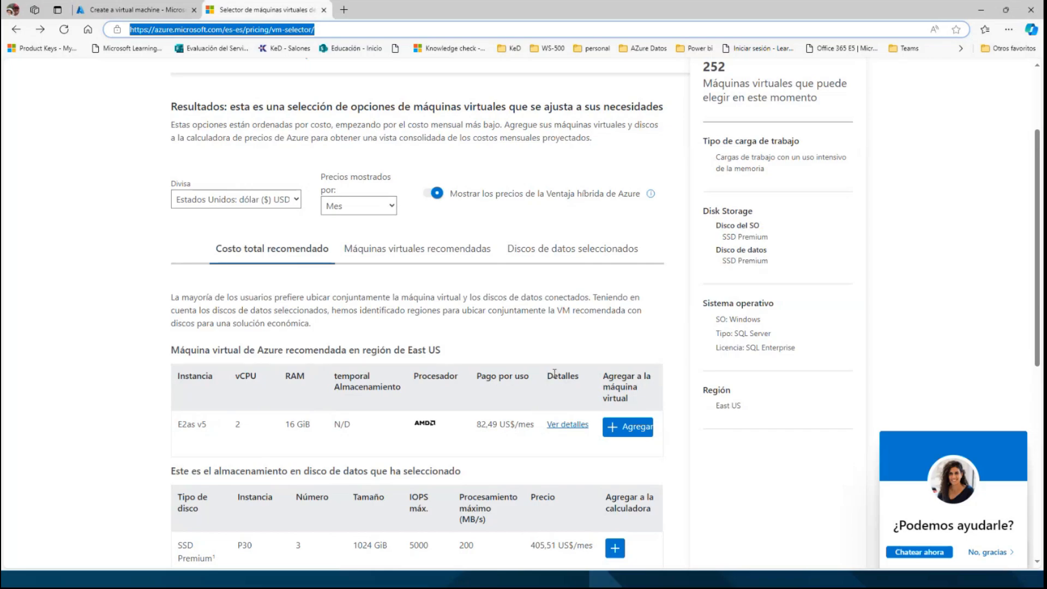
{"action": "left_click", "coordinate": [137, 11]}
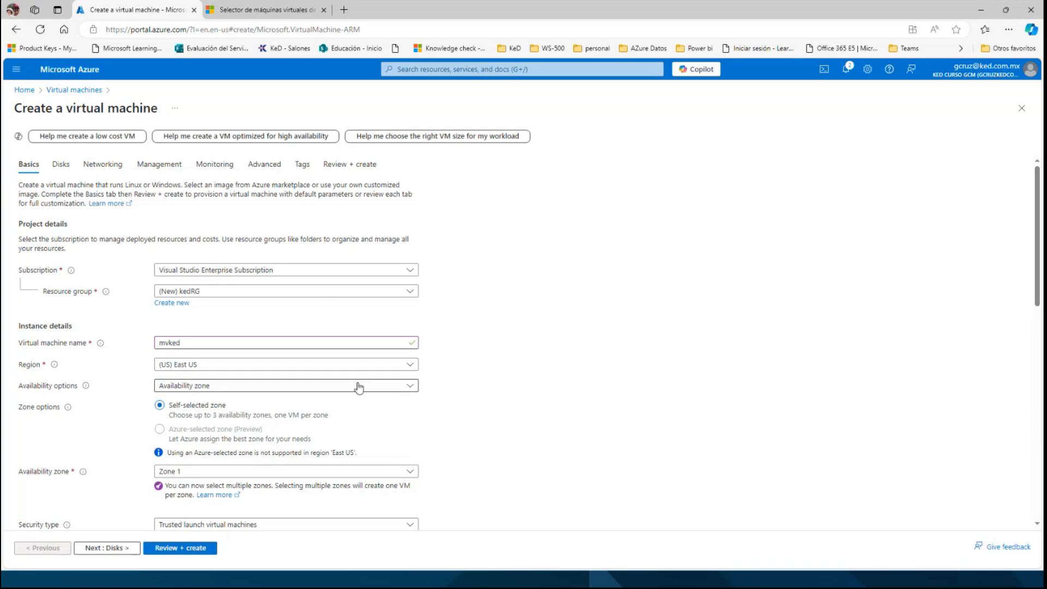
Set the availability options to No infrastructure redundancy required and the security type to Standard.
{"action": "left_click", "coordinate": [403, 387]}
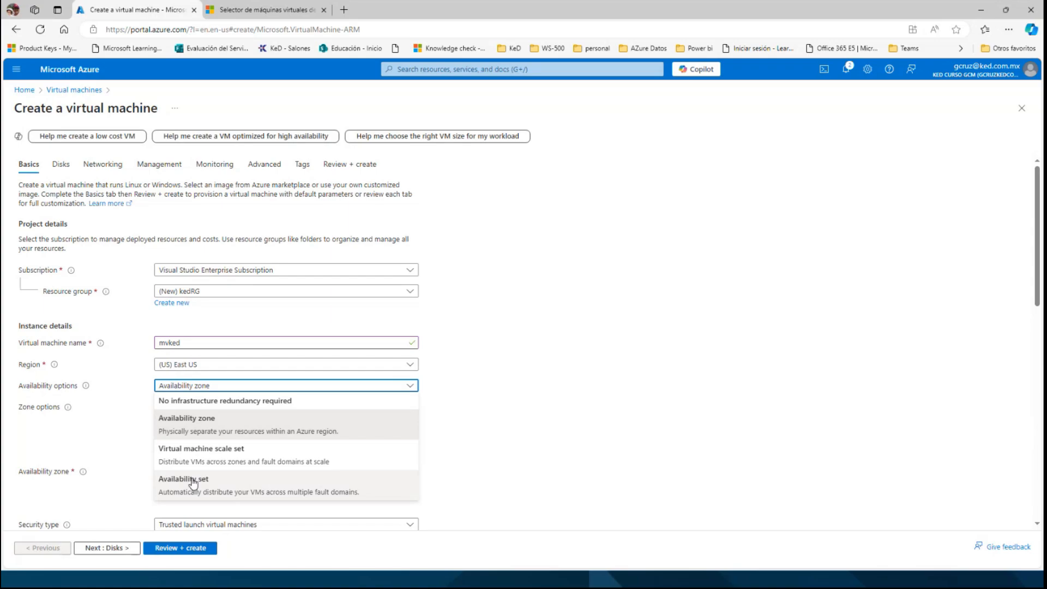
{"action": "left_click", "coordinate": [196, 402]}
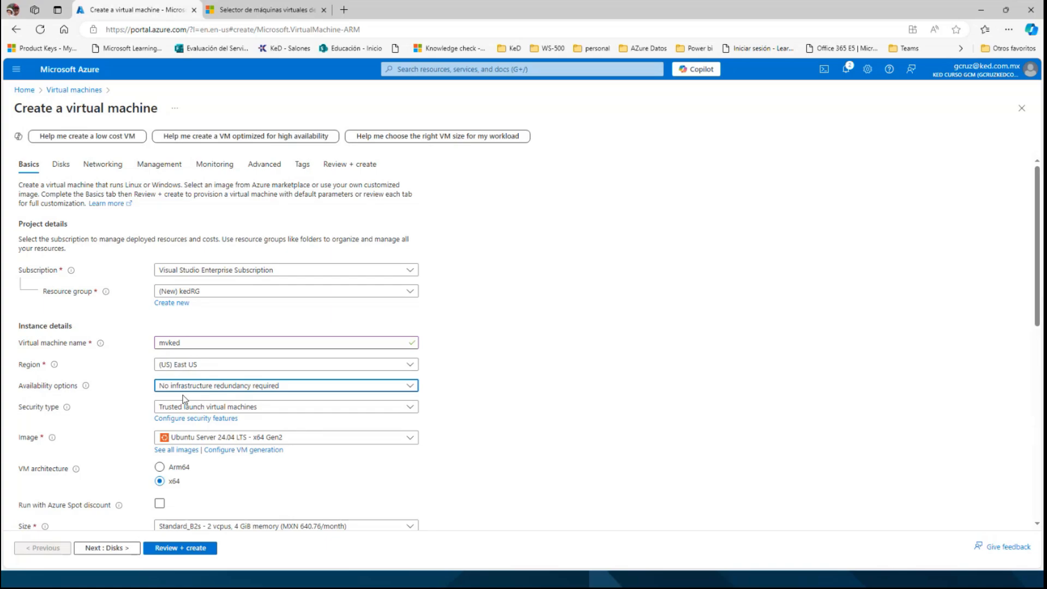
{"action": "mouse_move", "coordinate": [86, 387]}
{"action": "left_click", "coordinate": [411, 408]}
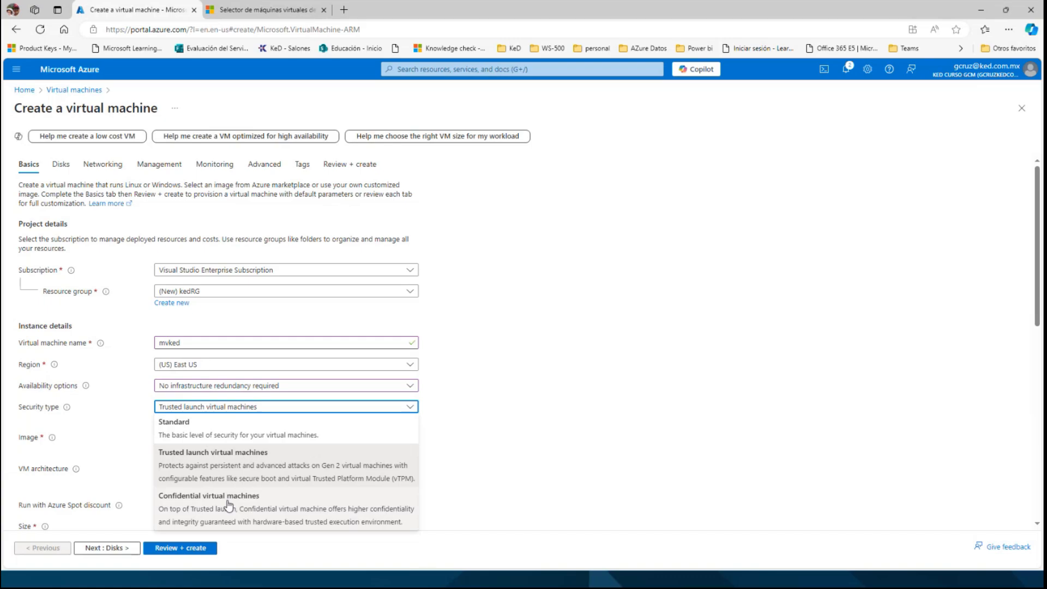
{"action": "left_click", "coordinate": [207, 430]}
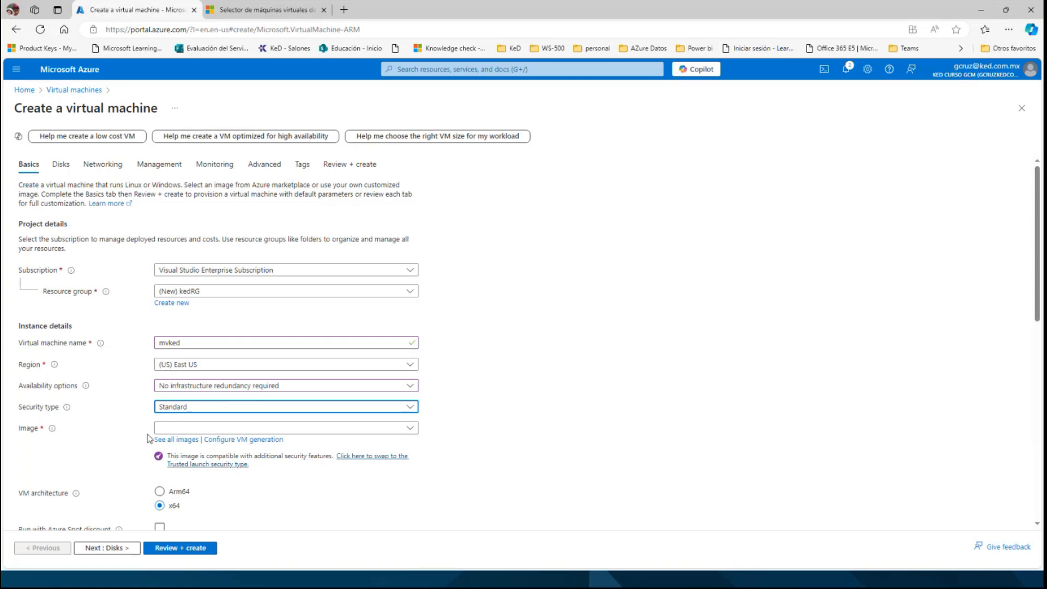
Search all Marketplace images for sql, browse the SQL Server offers and return to the creation form without selecting one.
{"action": "left_click", "coordinate": [409, 432]}
{"action": "scroll", "coordinate": [277, 281], "scroll_direction": "down", "scroll_amount": 1}
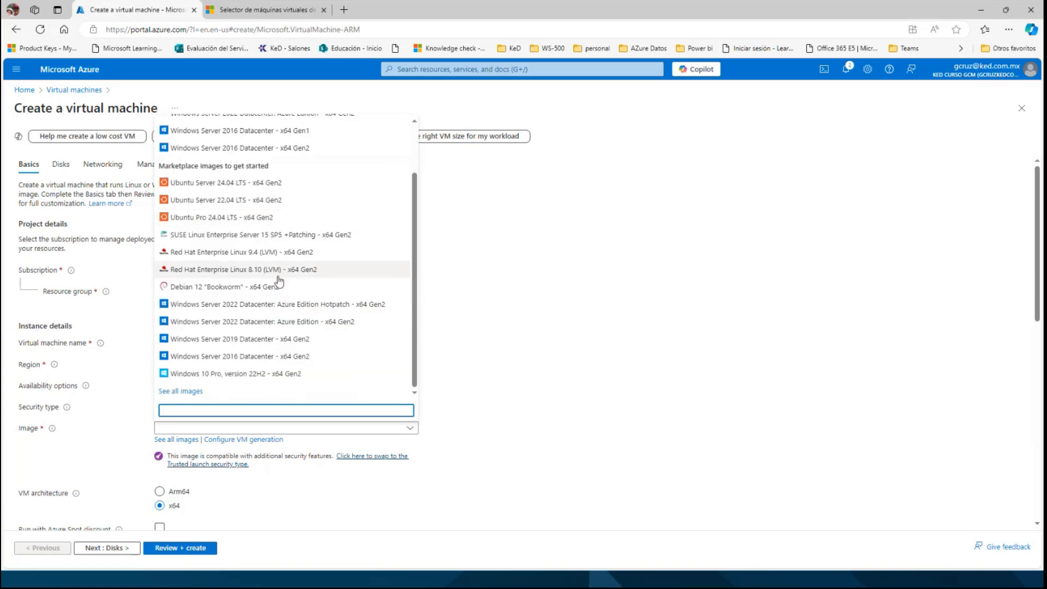
{"action": "left_click", "coordinate": [176, 440]}
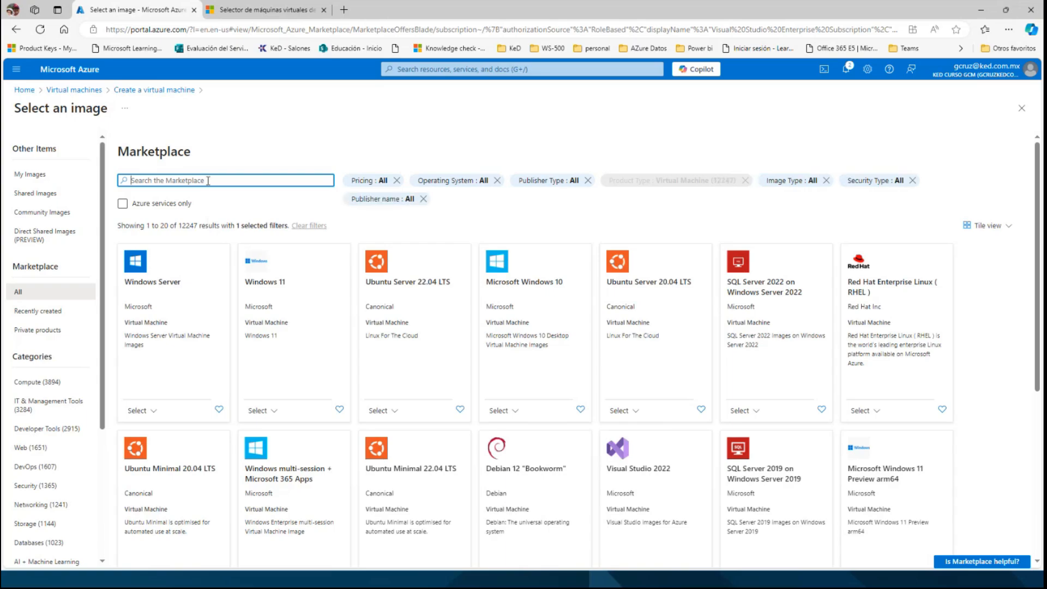
{"action": "type", "text": "sql"}
{"action": "key", "text": "Return"}
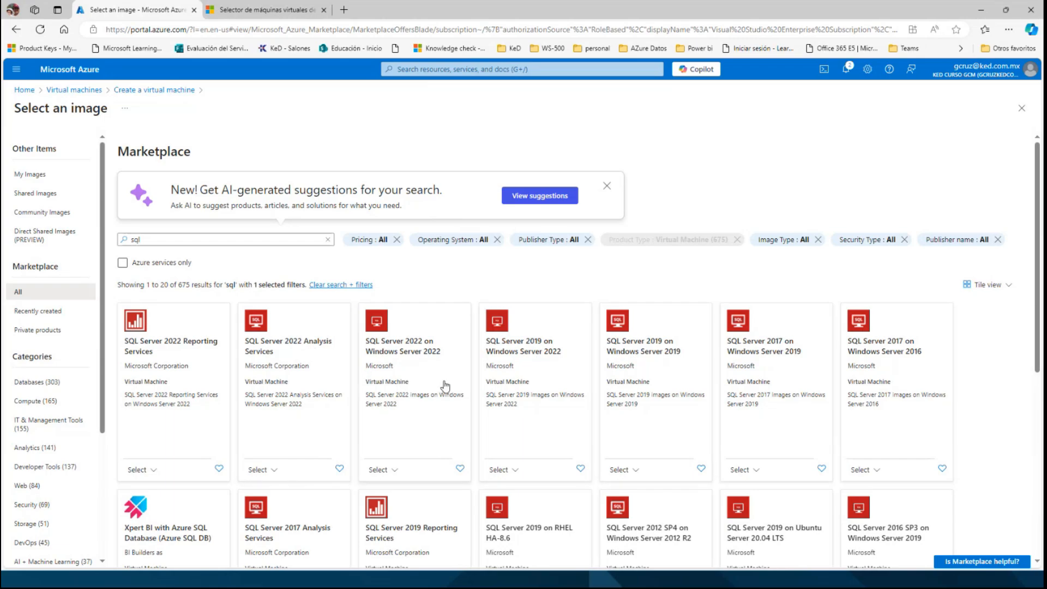
{"action": "scroll", "coordinate": [444, 386], "scroll_direction": "down", "scroll_amount": 2}
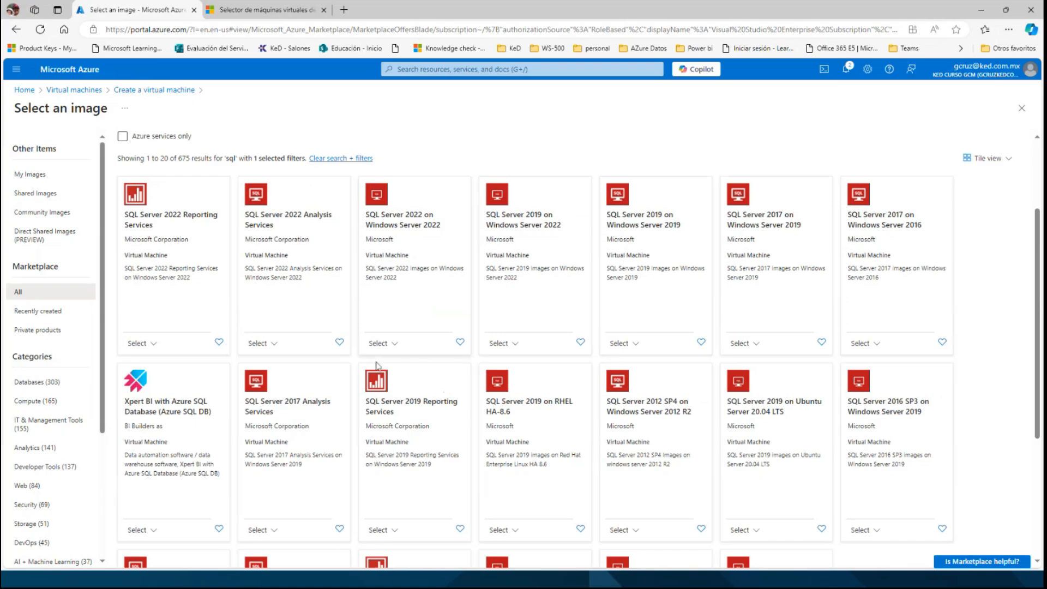
{"action": "scroll", "coordinate": [802, 294], "scroll_direction": "up", "scroll_amount": 2}
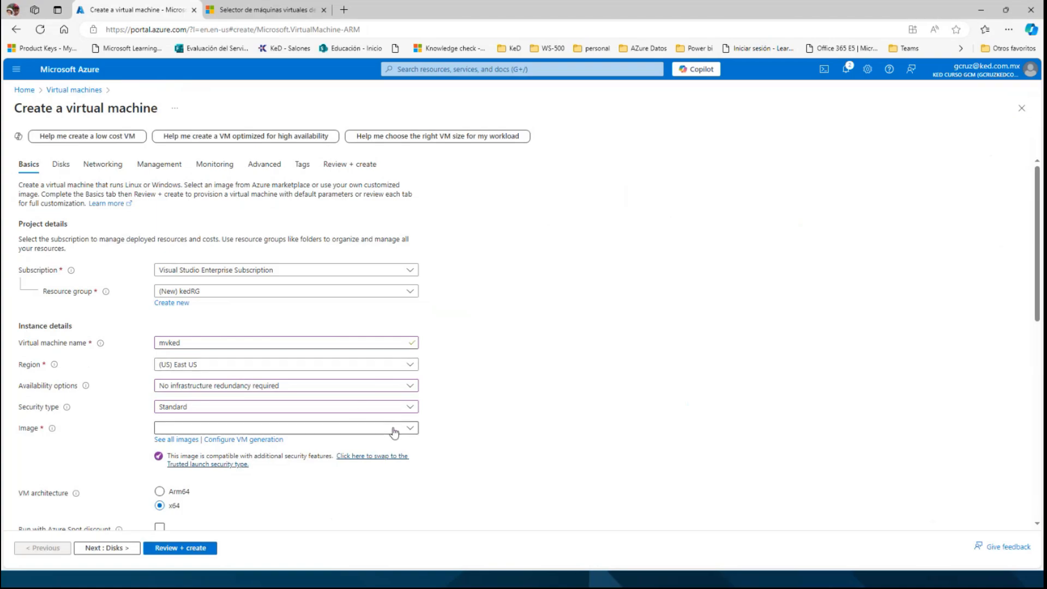
Choose Windows Server 2019 Datacenter - x64 Gen2 as the virtual machine's image.
{"action": "left_click", "coordinate": [410, 429]}
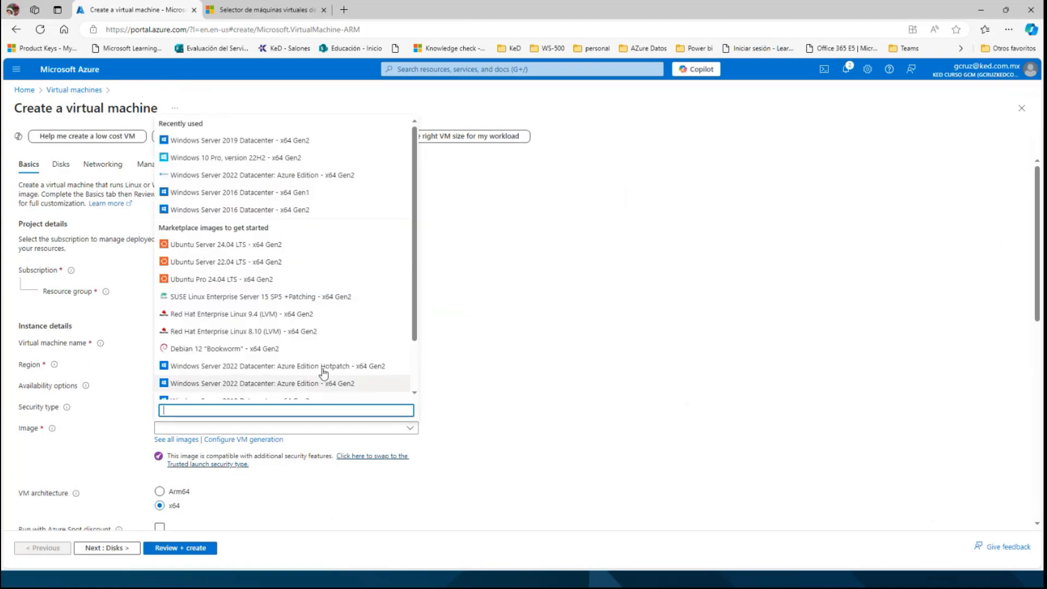
{"action": "scroll", "coordinate": [265, 322], "scroll_direction": "down", "scroll_amount": 2}
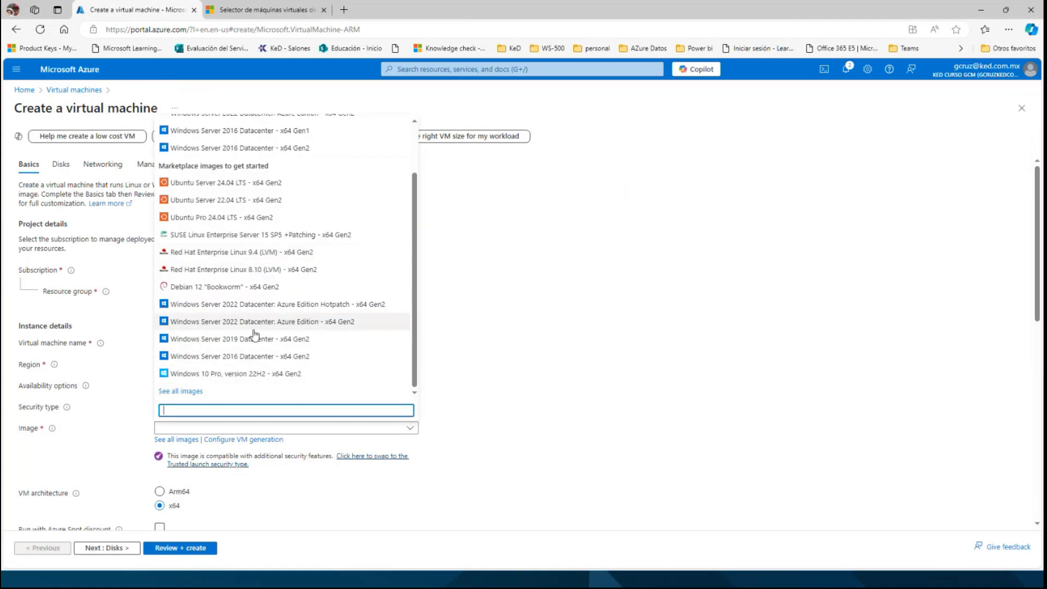
{"action": "left_click", "coordinate": [250, 340]}
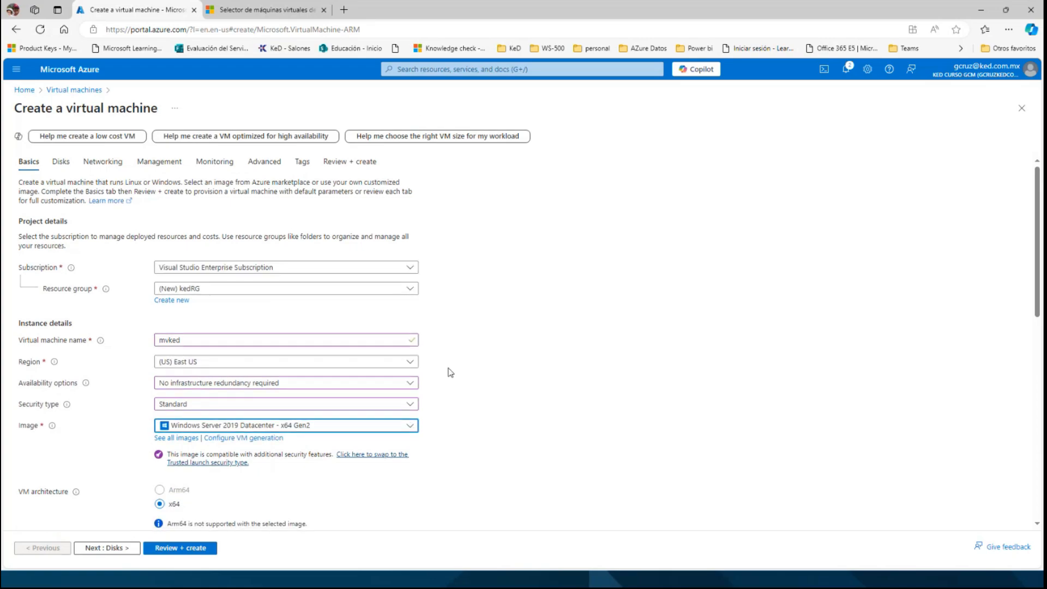
Look at the form's size setting, check the recommended instance in the VM selector and return to the form.
{"action": "scroll", "coordinate": [449, 370], "scroll_direction": "down", "scroll_amount": 2}
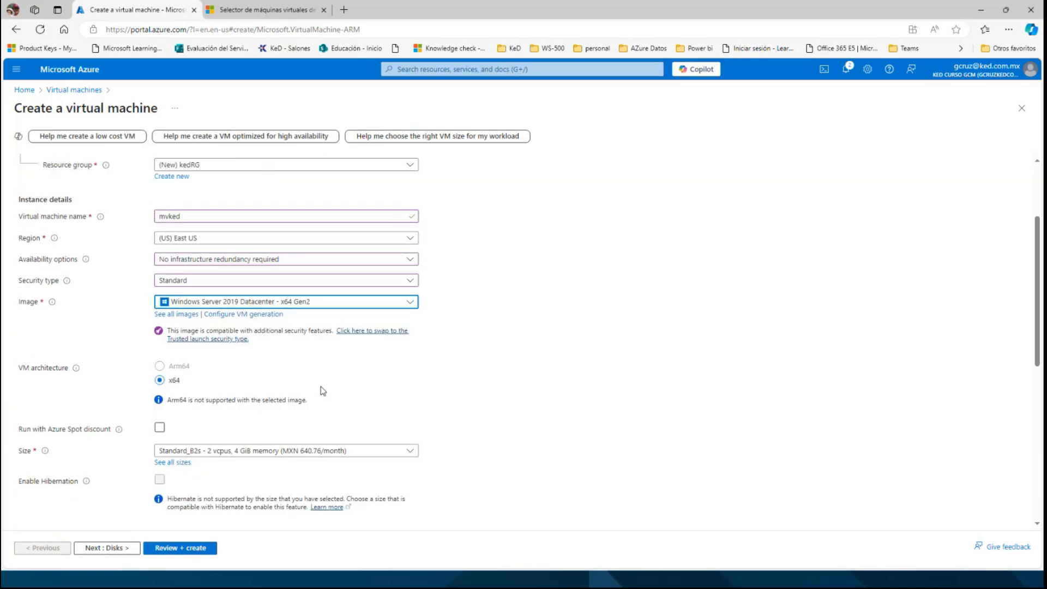
{"action": "scroll", "coordinate": [268, 401], "scroll_direction": "down", "scroll_amount": 2}
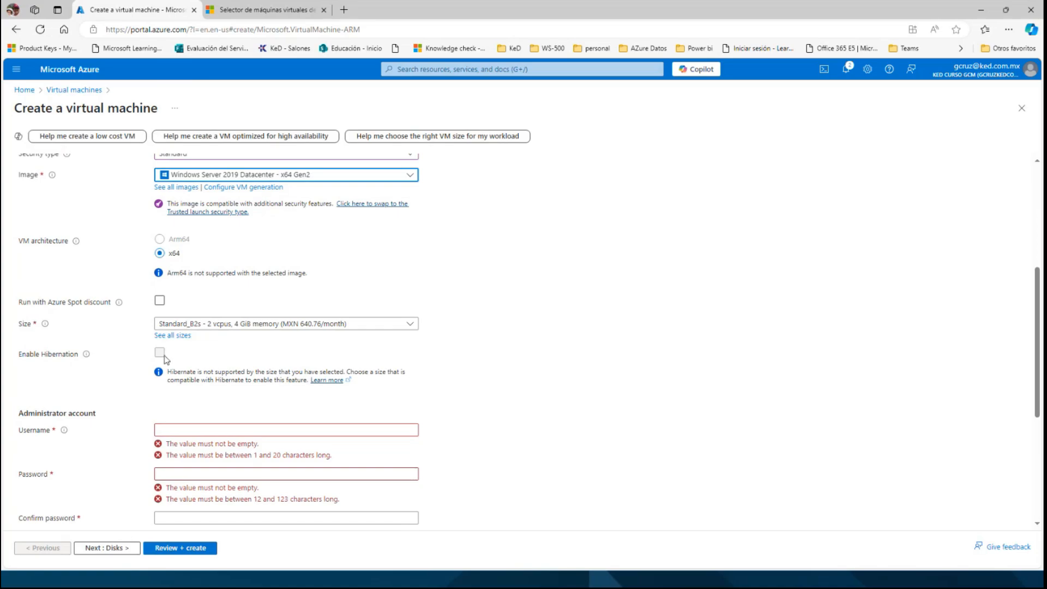
{"action": "left_click", "coordinate": [267, 10]}
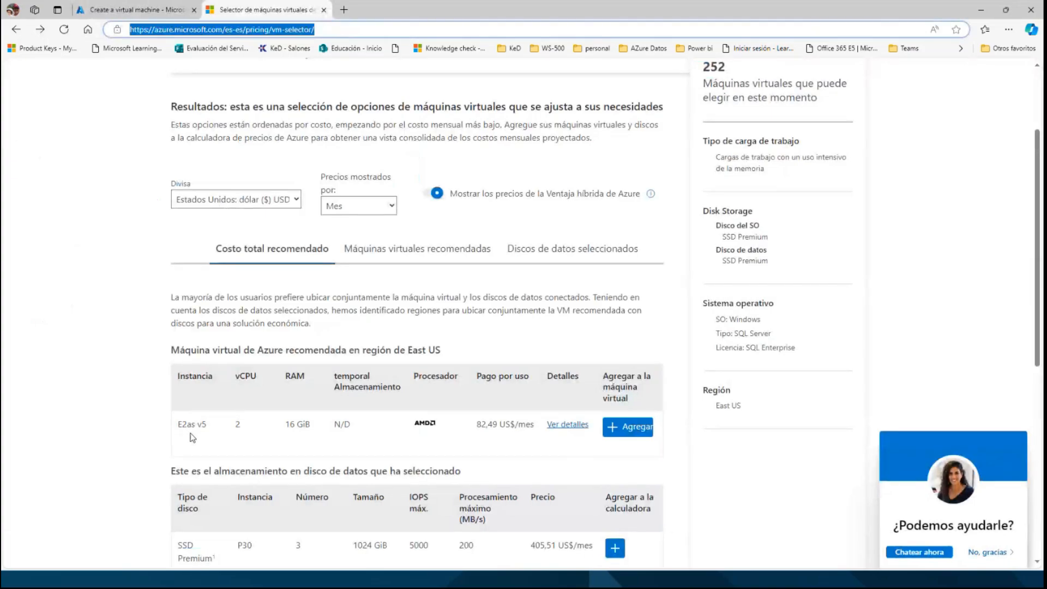
{"action": "left_click", "coordinate": [150, 8]}
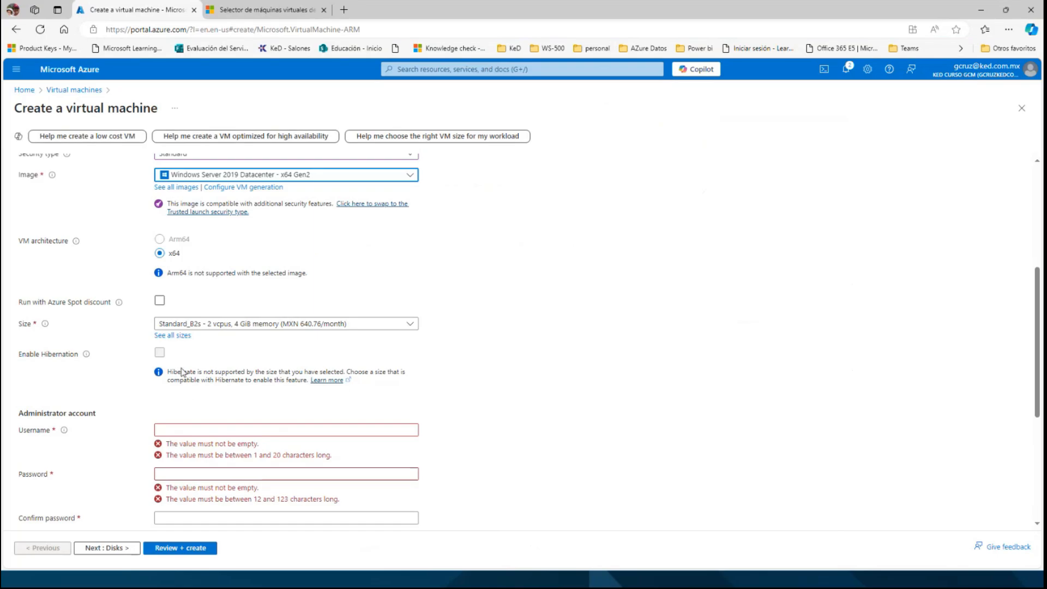
Search all VM sizes for e2as, examine the E-Series v5 size details and close the list without selecting a size.
{"action": "left_click", "coordinate": [176, 338]}
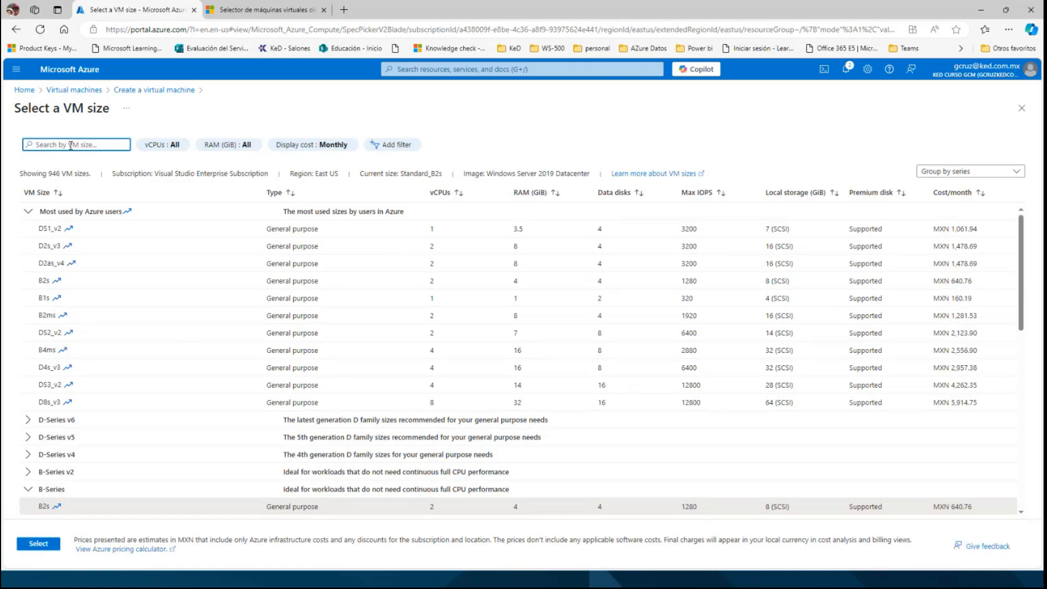
{"action": "type", "text": "e2"}
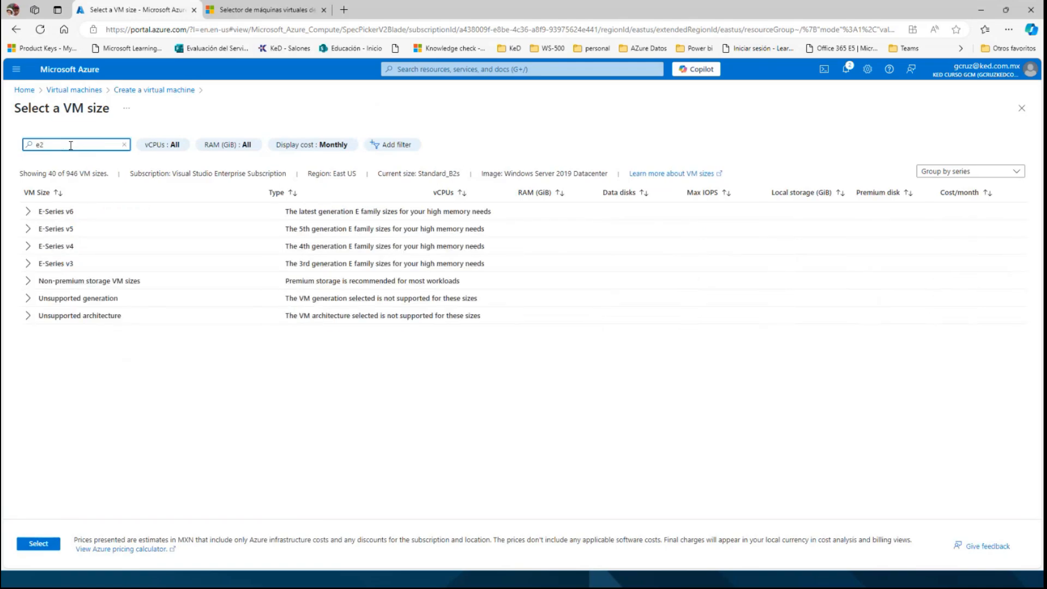
{"action": "type", "text": "as"}
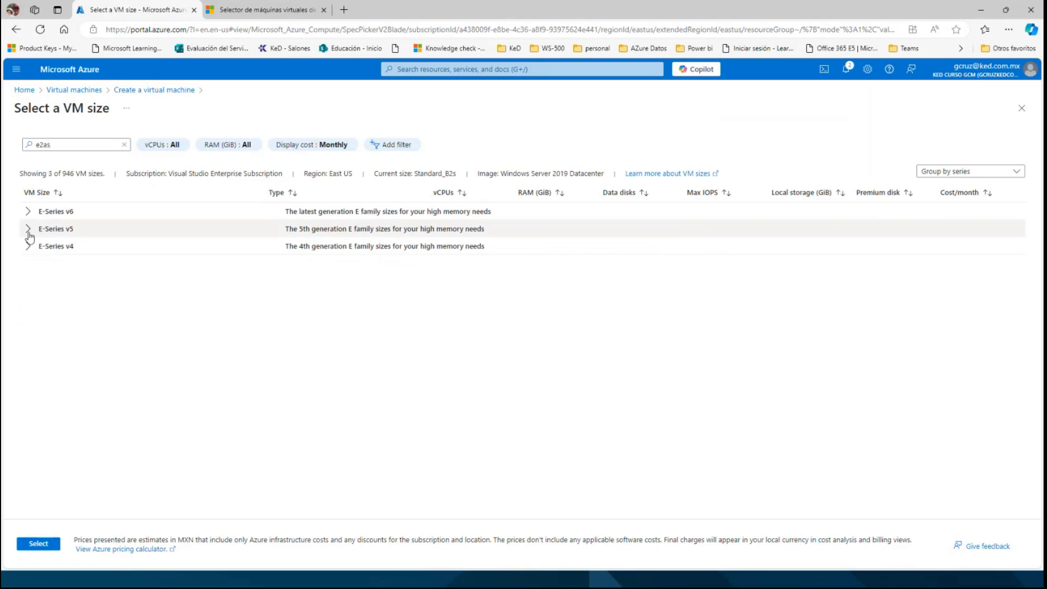
{"action": "left_click", "coordinate": [29, 234]}
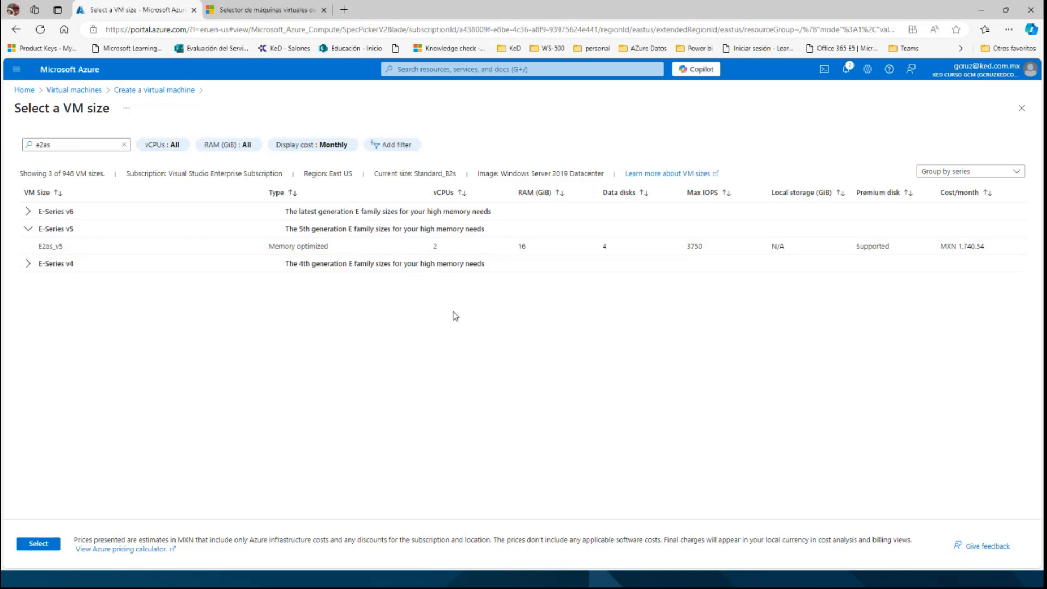
{"action": "left_click", "coordinate": [1021, 107]}
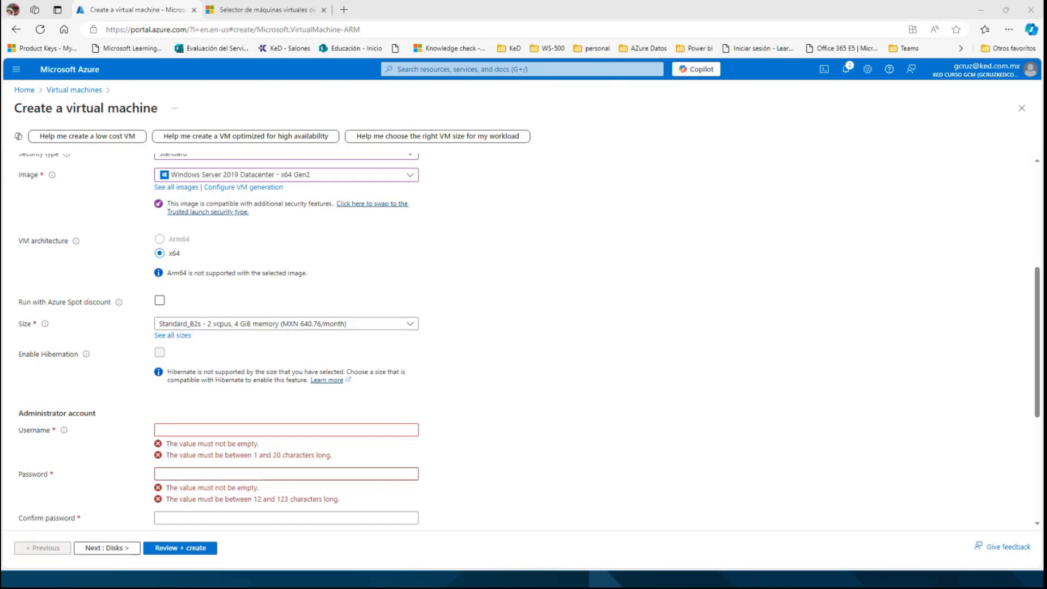
Set the administrator username to kedadmin, and enter and confirm the account password.
{"action": "left_click", "coordinate": [161, 432]}
{"action": "type", "text": "kedadmin"}
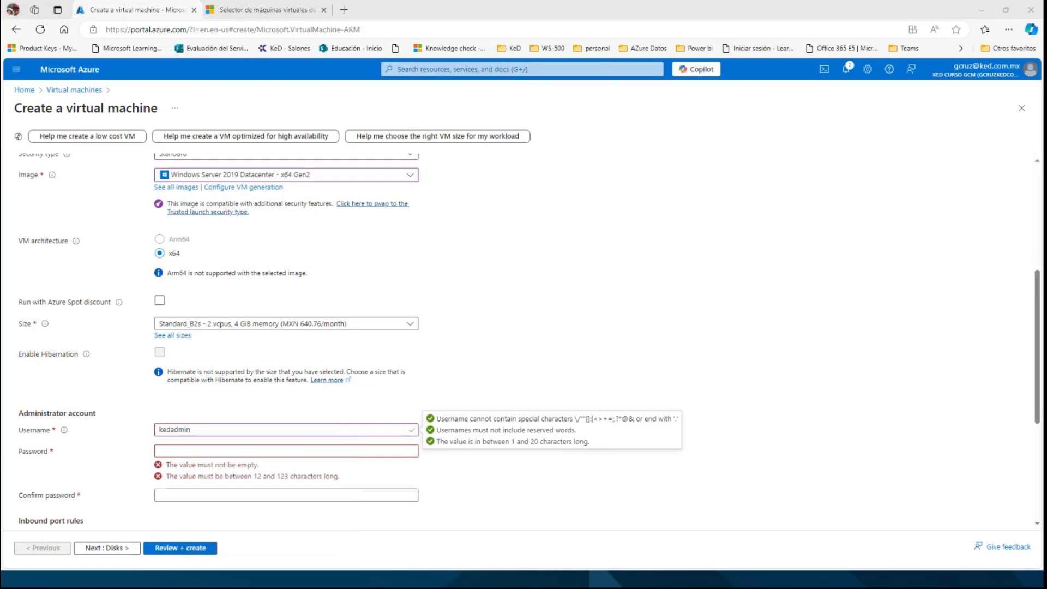
{"action": "left_click", "coordinate": [210, 452]}
{"action": "key", "text": "ctrl+v"}
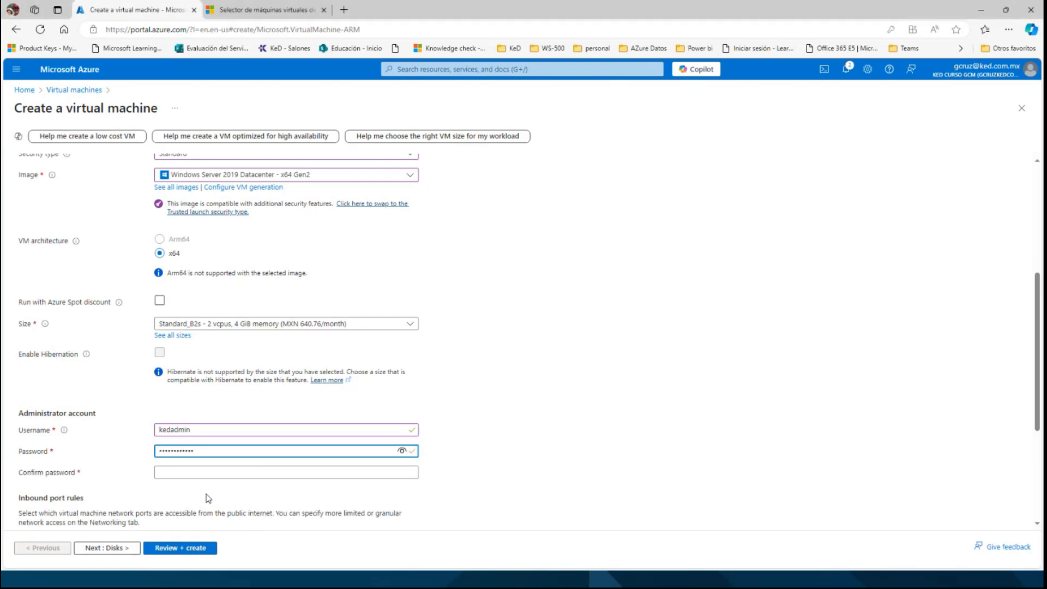
{"action": "left_click", "coordinate": [206, 474]}
{"action": "key", "text": "ctrl+v"}
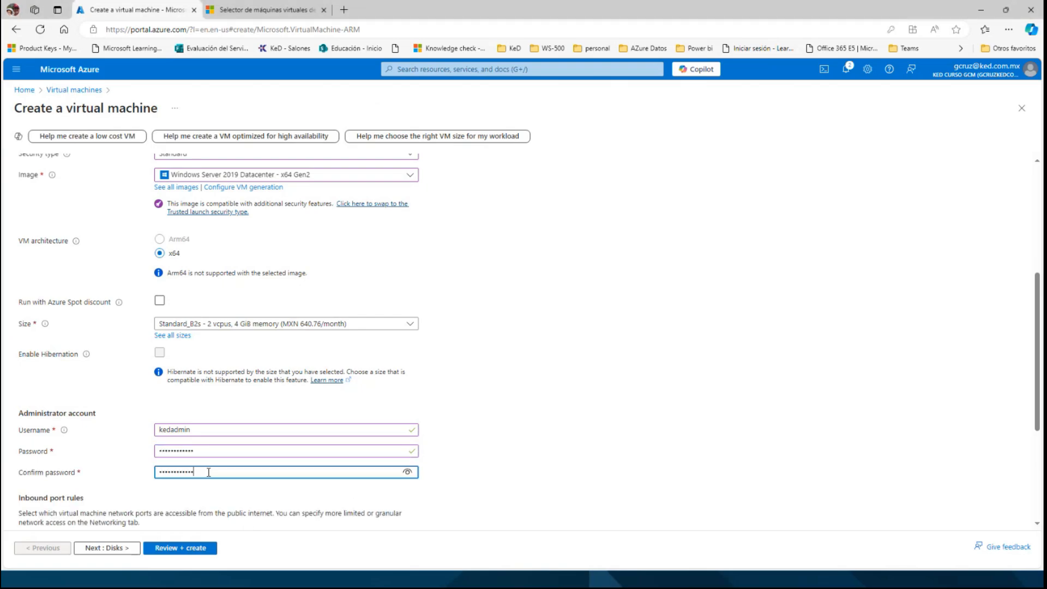
Add HTTP (80) to the allowed public inbound ports alongside RDP (3389).
{"action": "scroll", "coordinate": [392, 366], "scroll_direction": "down", "scroll_amount": 4}
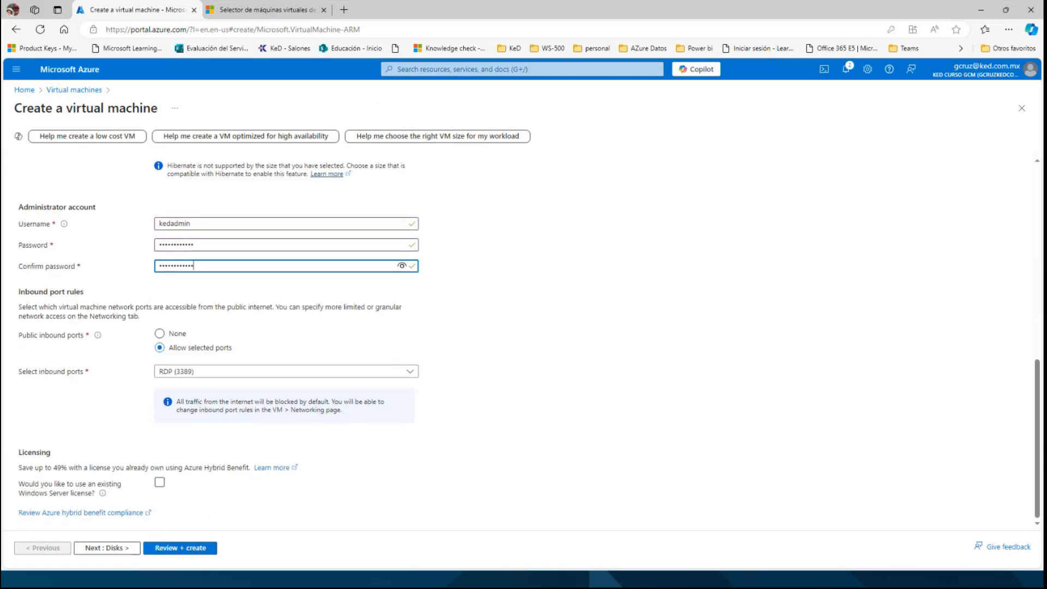
{"action": "left_click", "coordinate": [202, 373]}
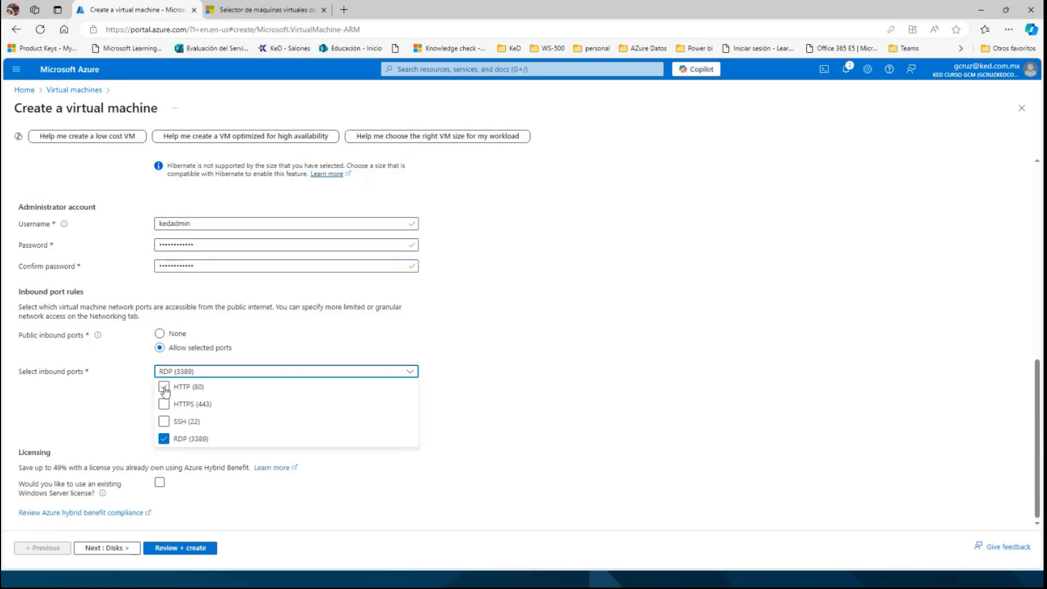
{"action": "left_click", "coordinate": [164, 387]}
{"action": "left_click", "coordinate": [140, 372]}
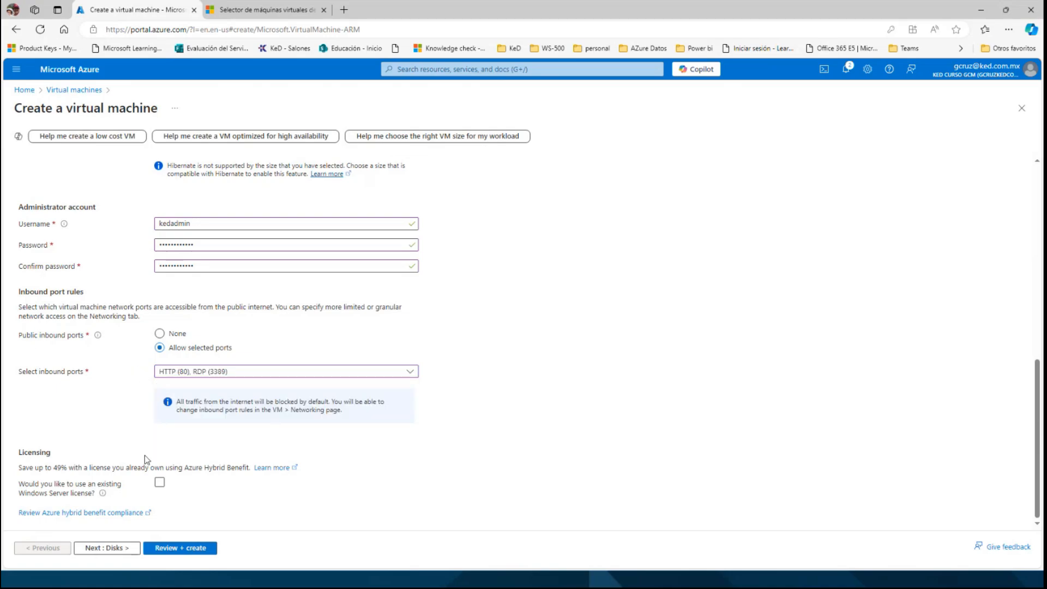
Review the disk and networking settings, keep their defaults and advance to the management settings.
{"action": "left_click", "coordinate": [107, 548]}
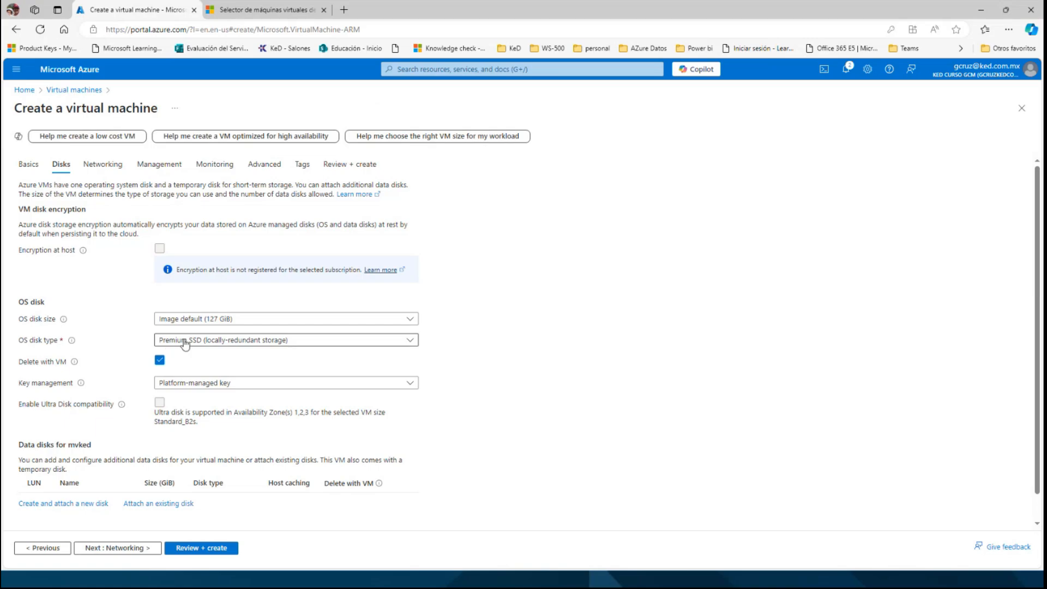
{"action": "scroll", "coordinate": [185, 343], "scroll_direction": "down", "scroll_amount": 1}
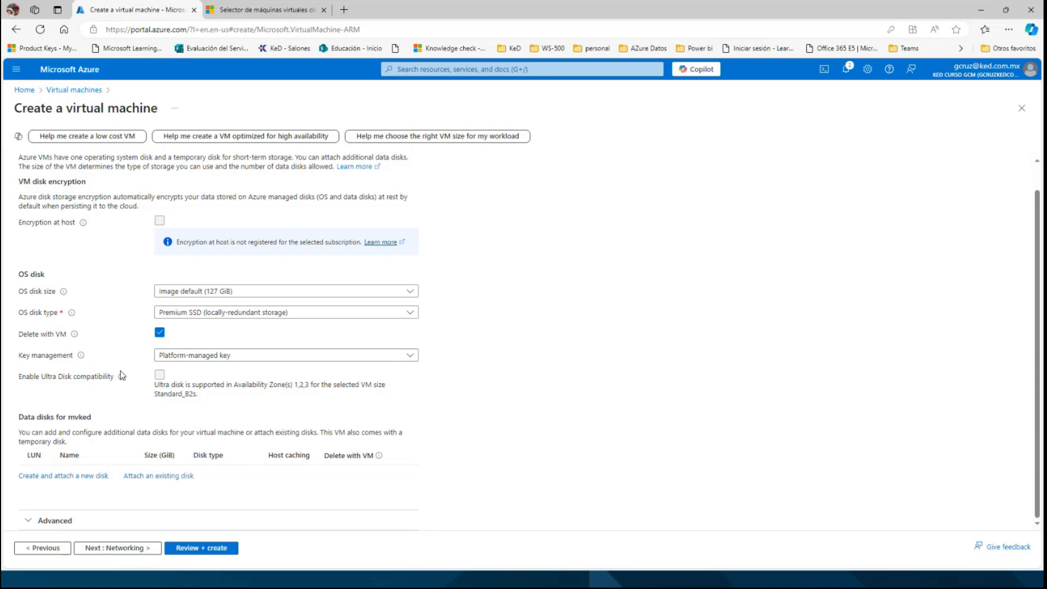
{"action": "left_click", "coordinate": [110, 548]}
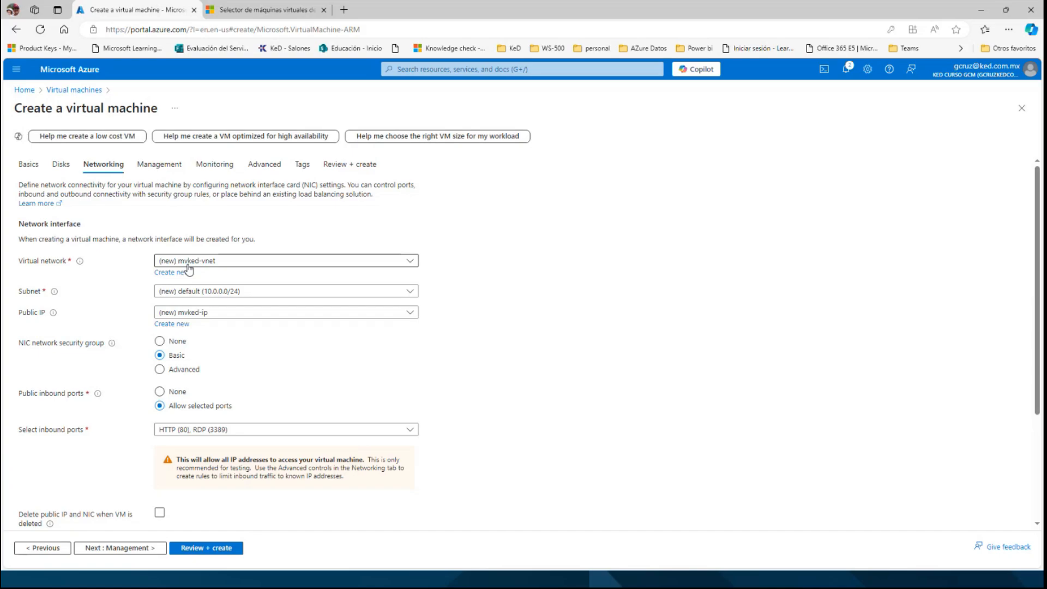
{"action": "left_click", "coordinate": [107, 553]}
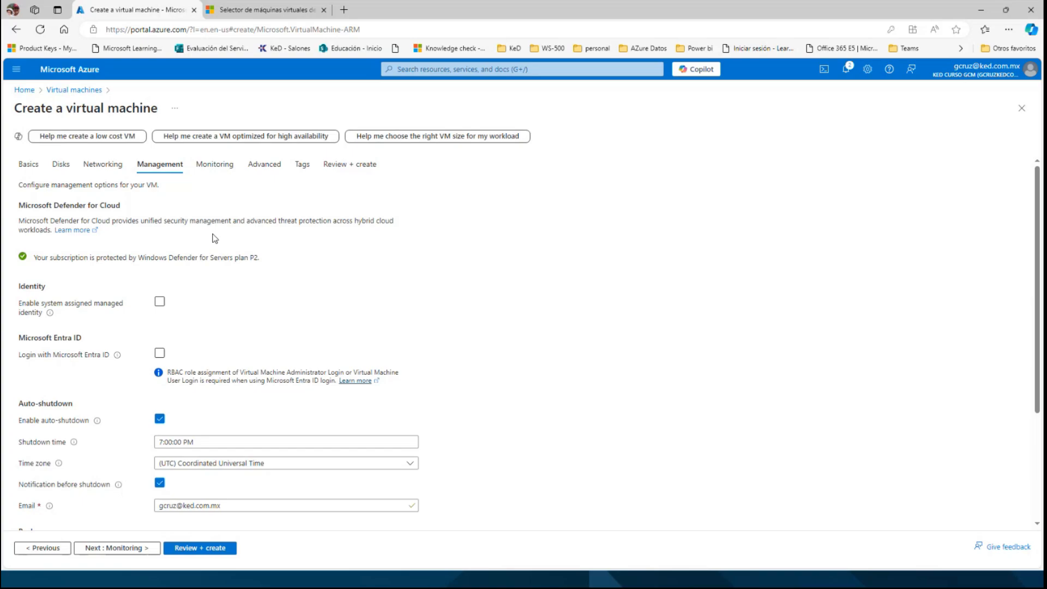
Disable boot diagnostics in the monitoring settings and proceed to the final review of the virtual machine configuration.
{"action": "left_click", "coordinate": [206, 173]}
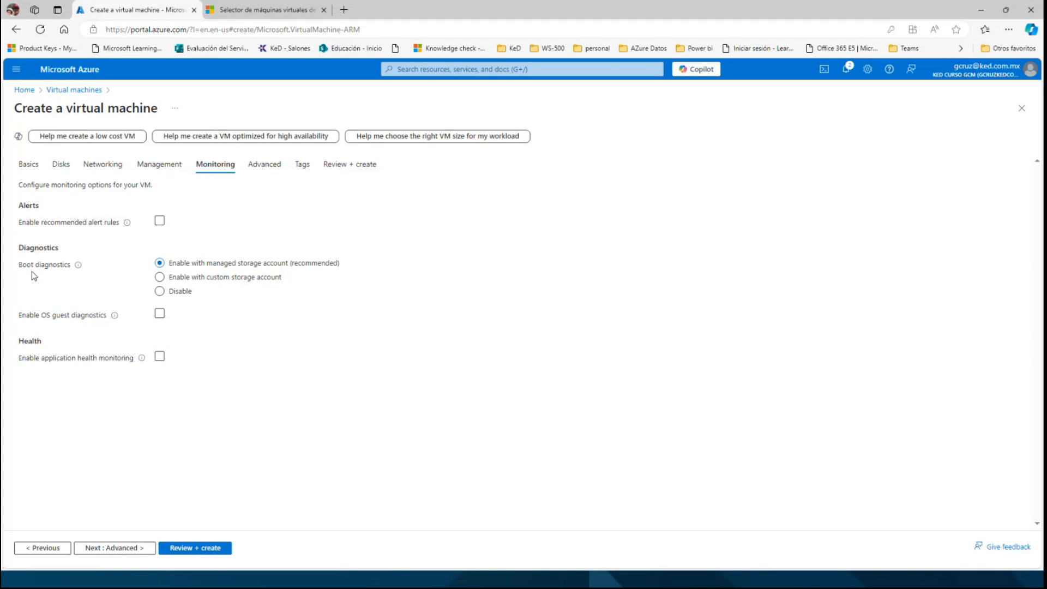
{"action": "left_click", "coordinate": [160, 292]}
{"action": "left_click", "coordinate": [267, 165]}
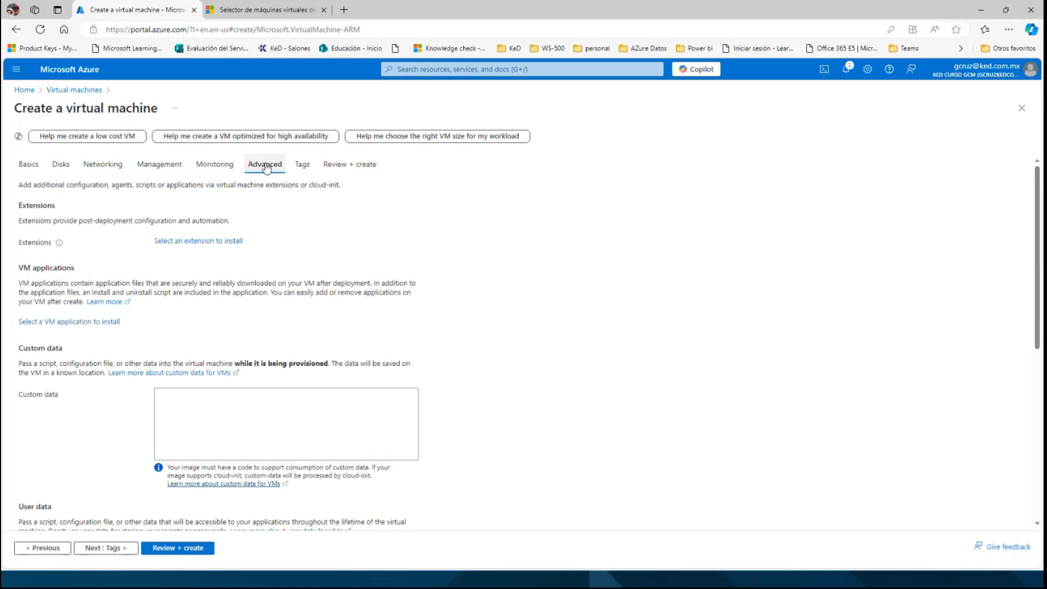
{"action": "left_click", "coordinate": [301, 166]}
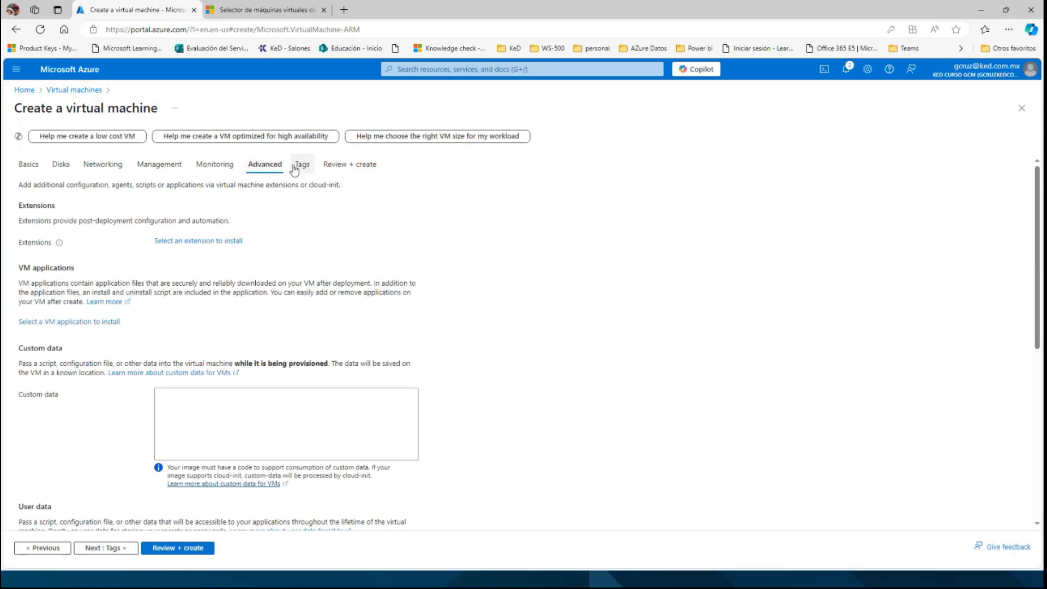
{"action": "left_click", "coordinate": [339, 165]}
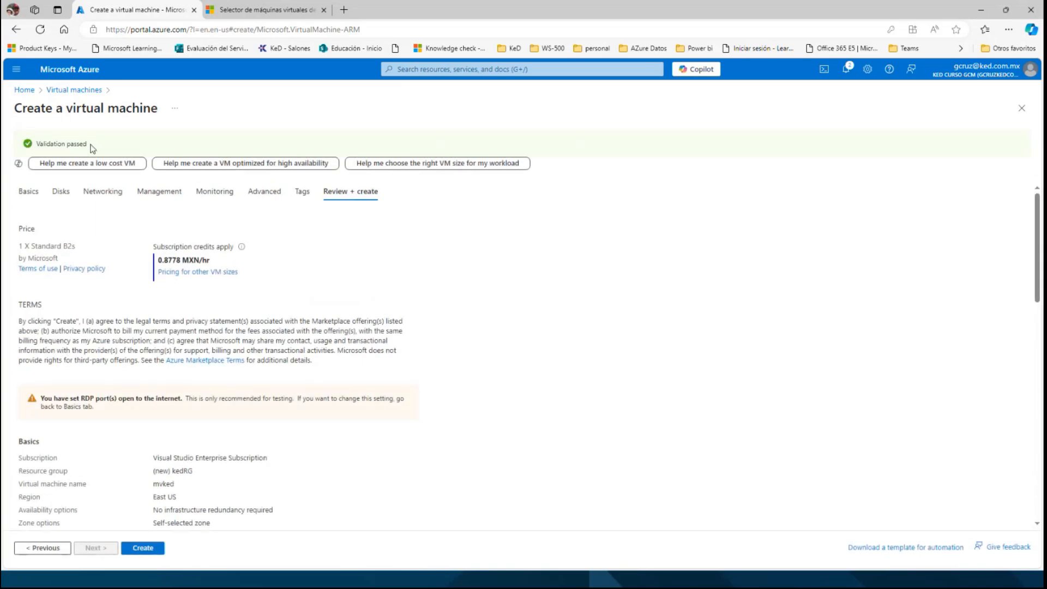
Create the validated virtual machine and open the mvked resource once its deployment is complete.
{"action": "left_click_drag", "start_coordinate": [92, 143], "coordinate": [35, 144]}
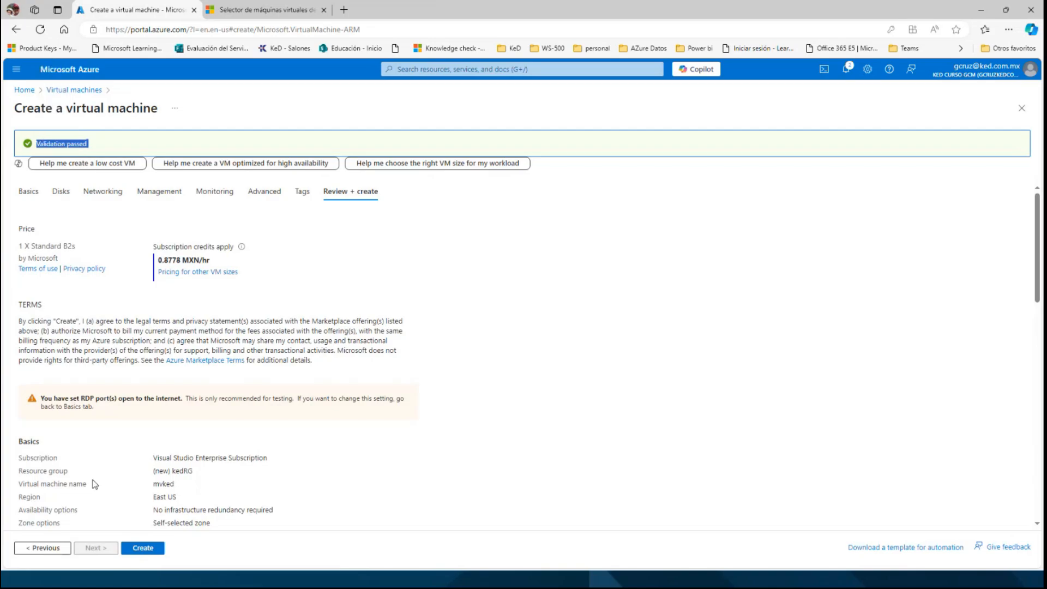
{"action": "left_click", "coordinate": [140, 549]}
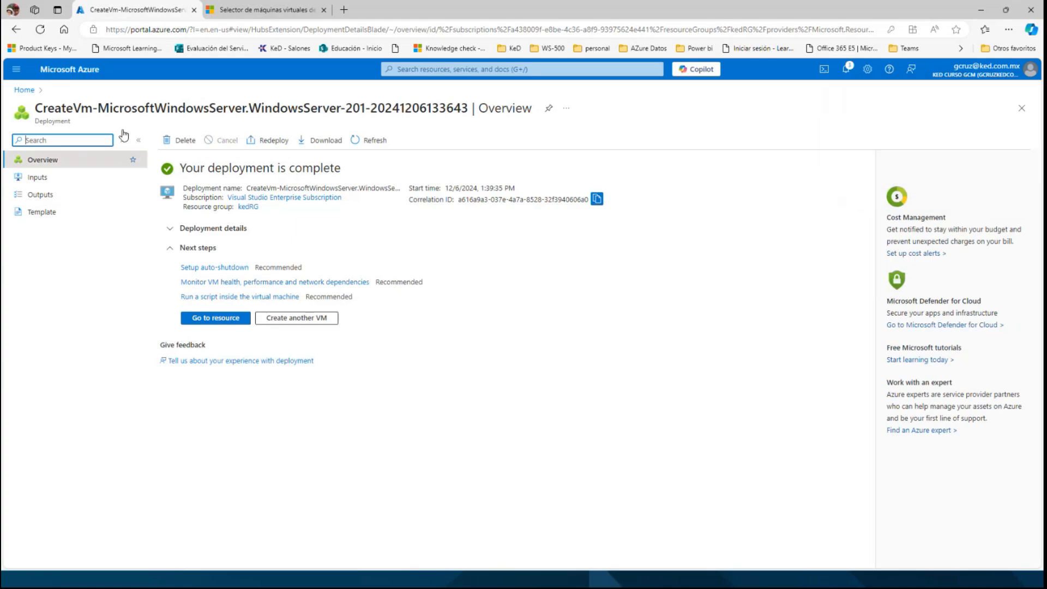
{"action": "left_click", "coordinate": [209, 317]}
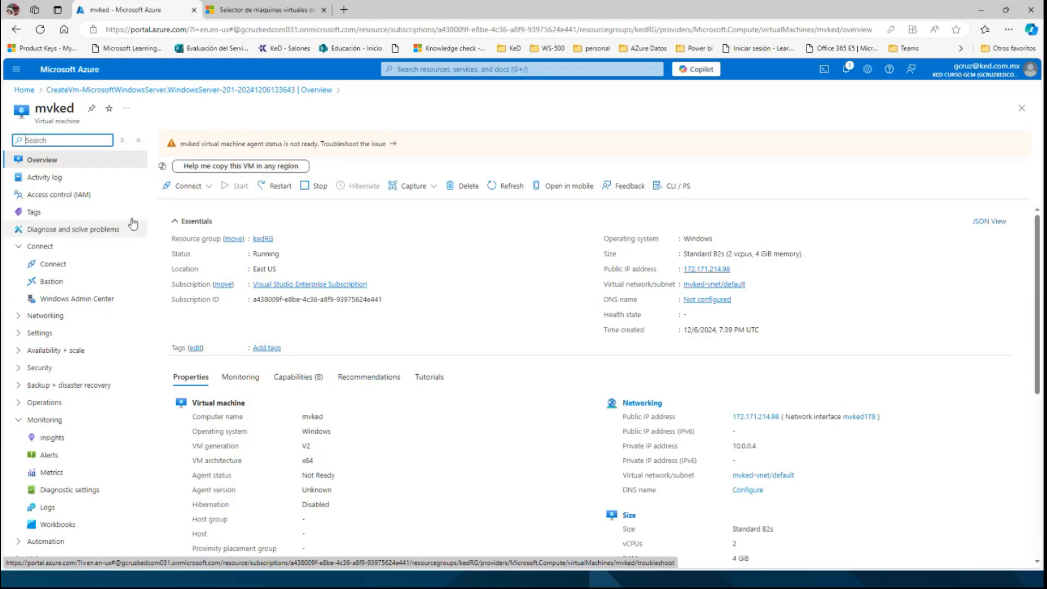
Deploy Azure Bastion for the mvked virtual machine with the proposed default settings.
{"action": "left_click", "coordinate": [194, 191]}
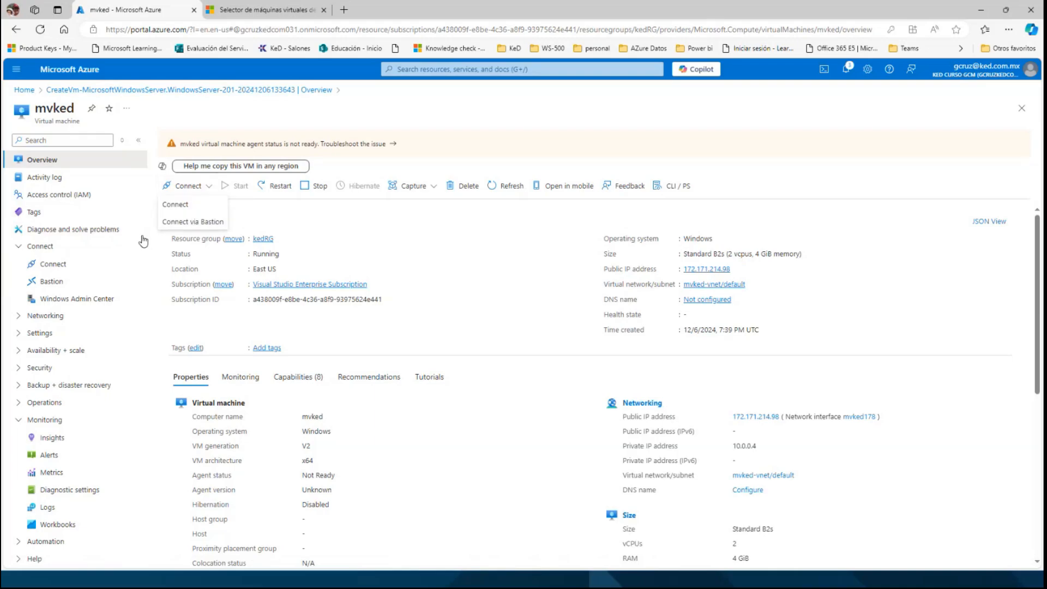
{"action": "left_click", "coordinate": [52, 286]}
{"action": "left_click", "coordinate": [52, 287]}
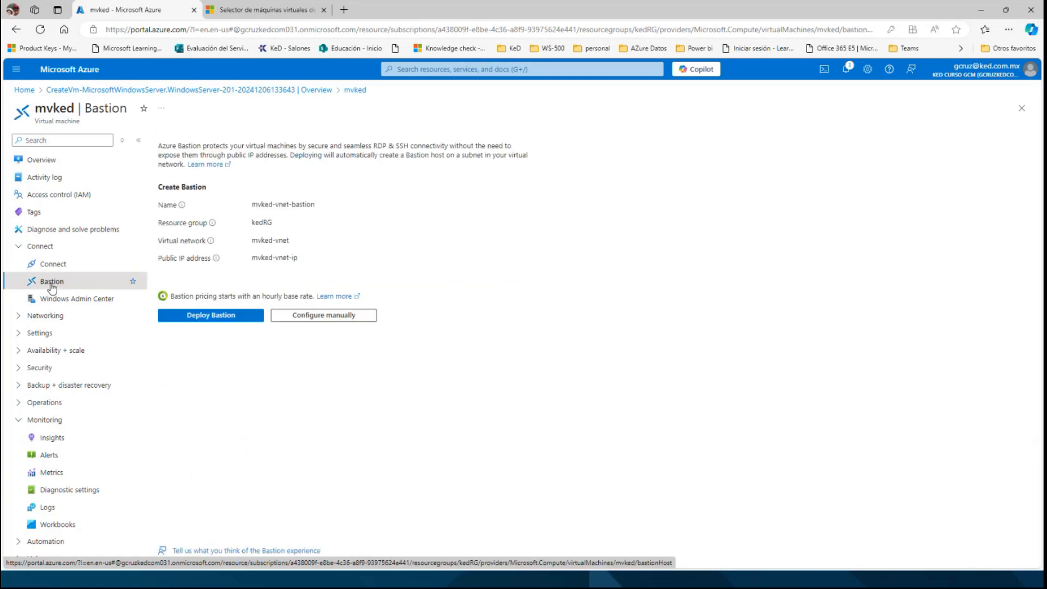
{"action": "left_click", "coordinate": [213, 316]}
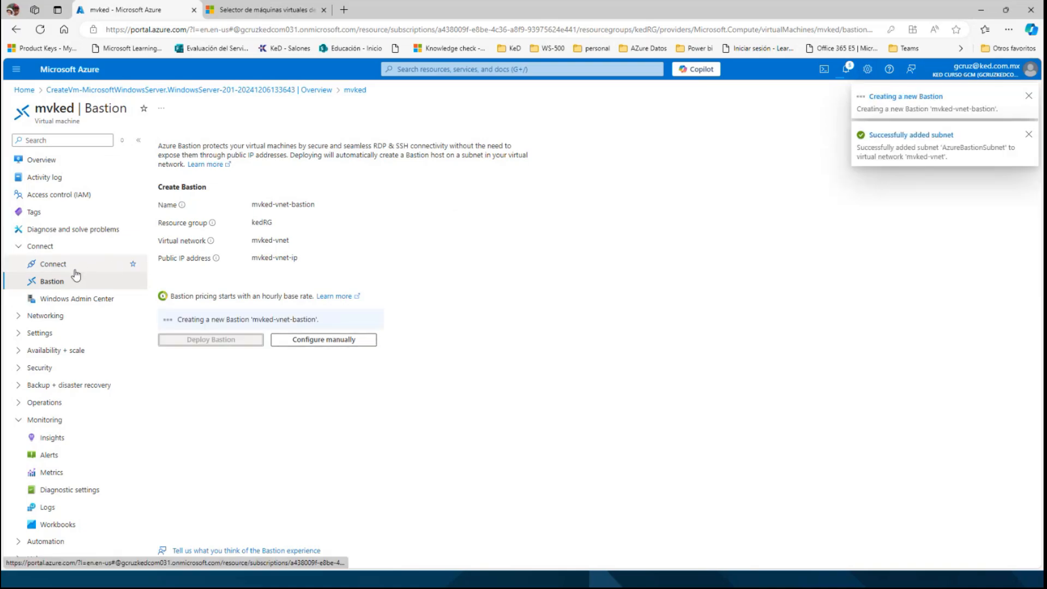
Download the native RDP file for mvked, keep it despite the browser warning, and open it.
{"action": "left_click", "coordinate": [56, 266]}
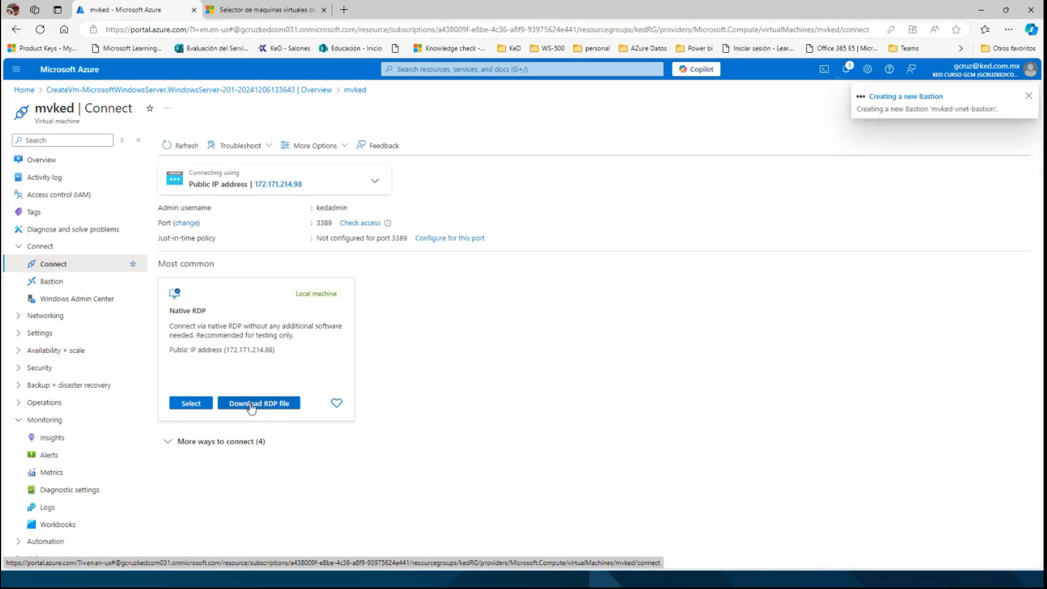
{"action": "left_click", "coordinate": [252, 406]}
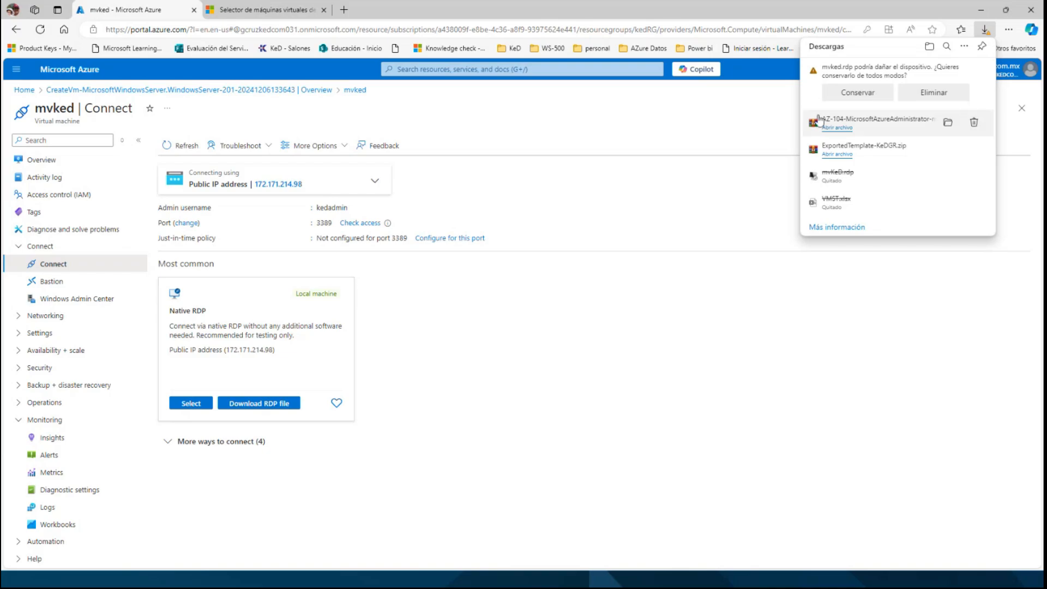
{"action": "left_click", "coordinate": [853, 94]}
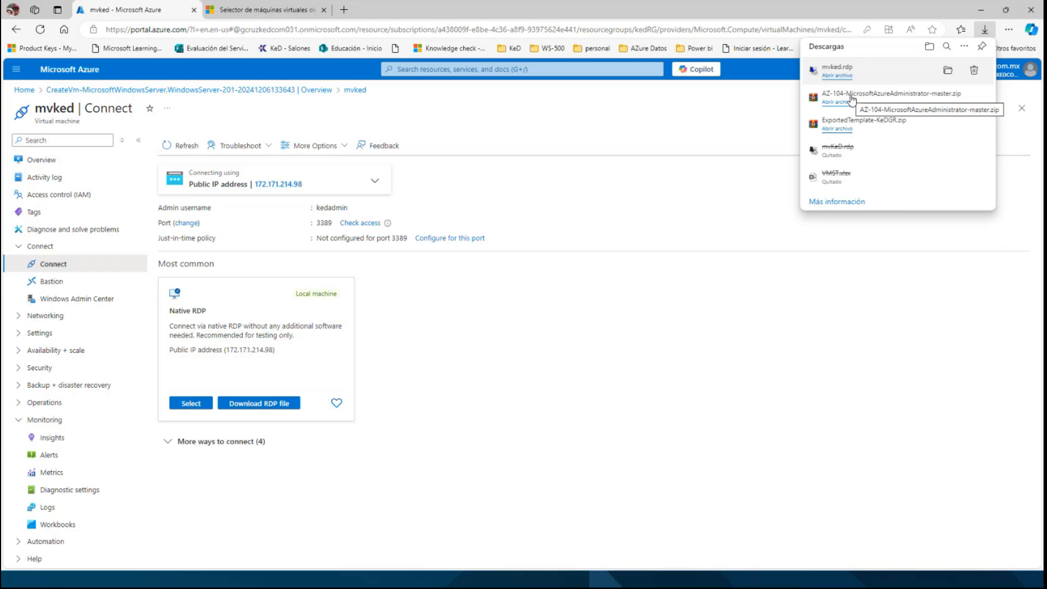
{"action": "left_click", "coordinate": [839, 76]}
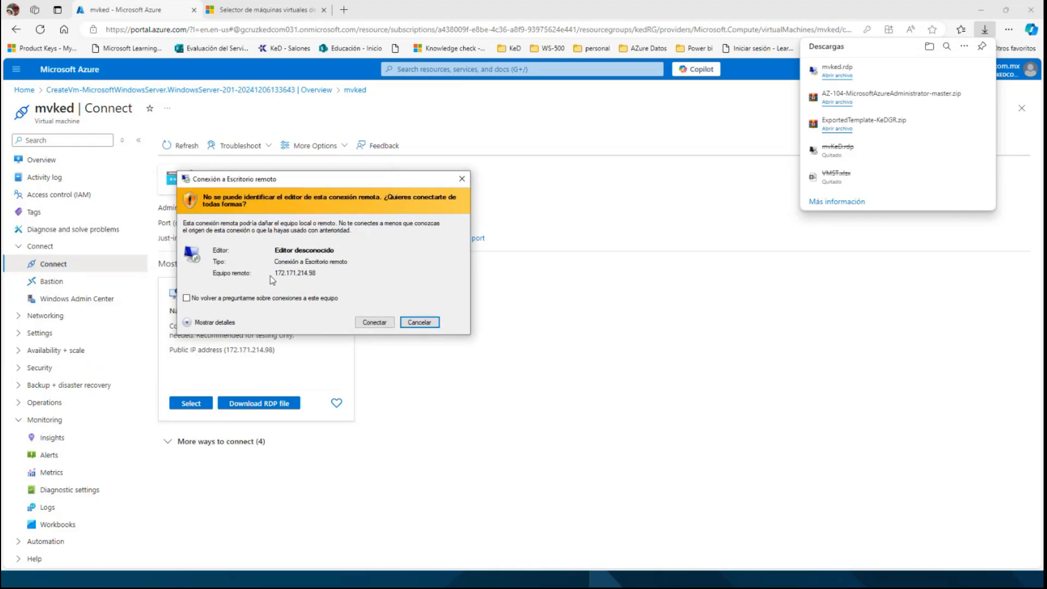
Connect to the virtual machine as kedadmin, entering the account password and accepting the untrusted certificate.
{"action": "left_click", "coordinate": [362, 321]}
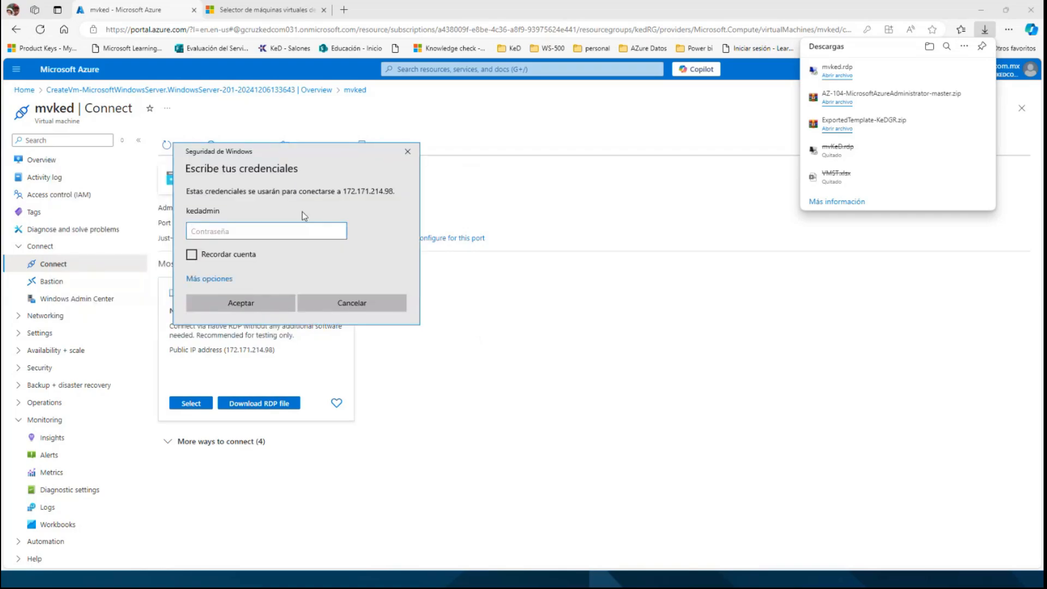
{"action": "type", "text": "••••••••••••"}
{"action": "left_click", "coordinate": [241, 303]}
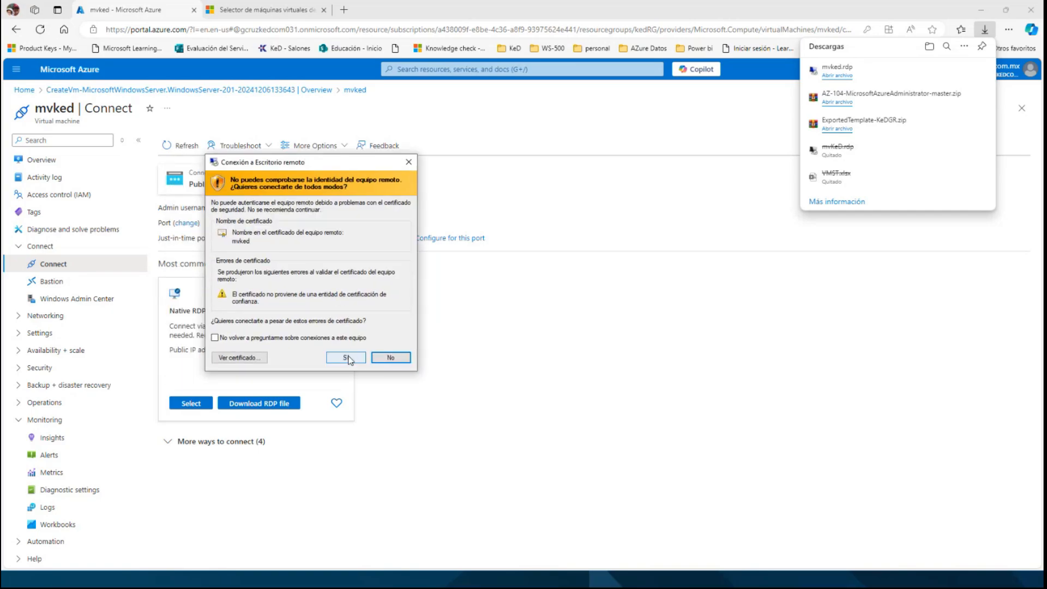
{"action": "left_click", "coordinate": [349, 358]}
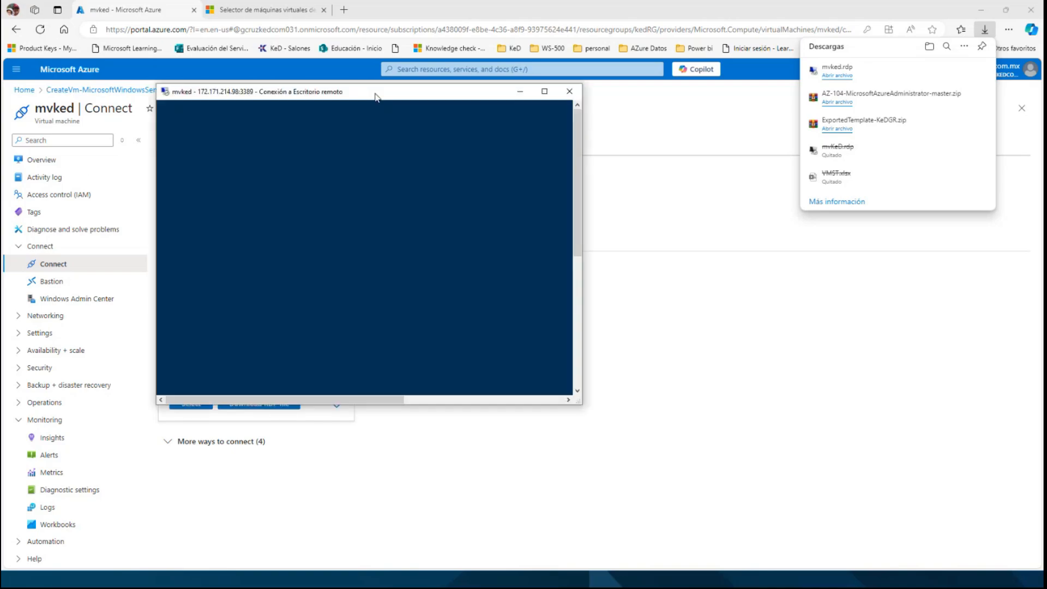
Show the remote desktop session in full screen and allow the server to be discoverable on the network.
{"action": "left_click", "coordinate": [545, 91]}
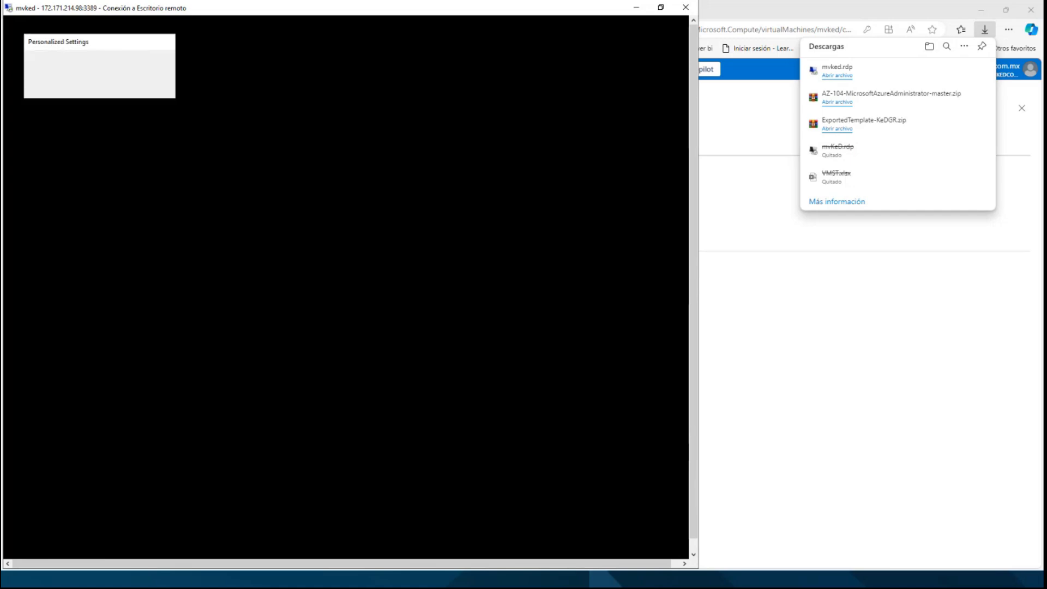
{"action": "left_click", "coordinate": [661, 7]}
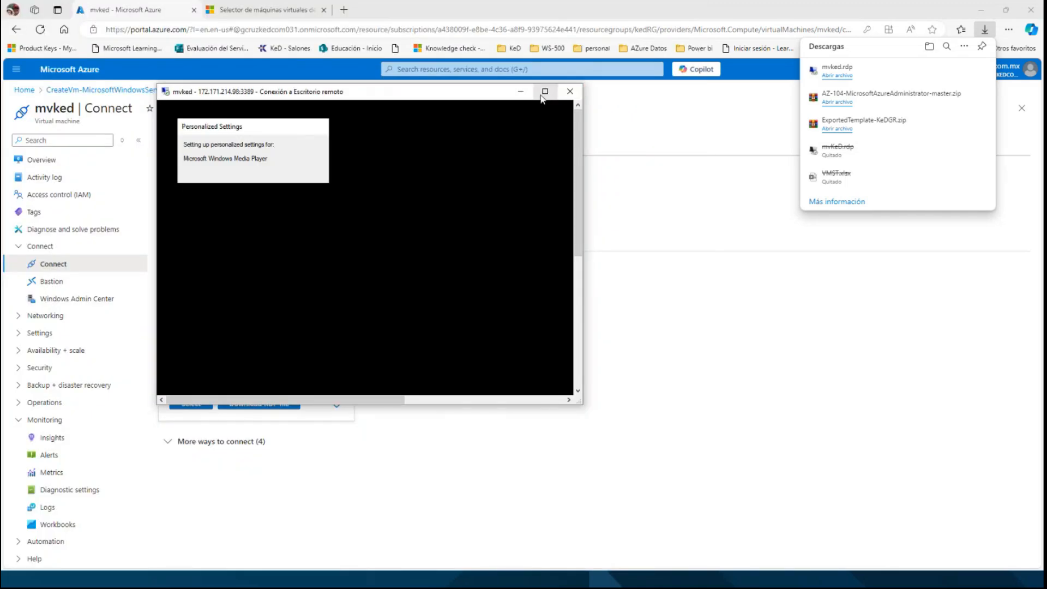
{"action": "left_click", "coordinate": [544, 91]}
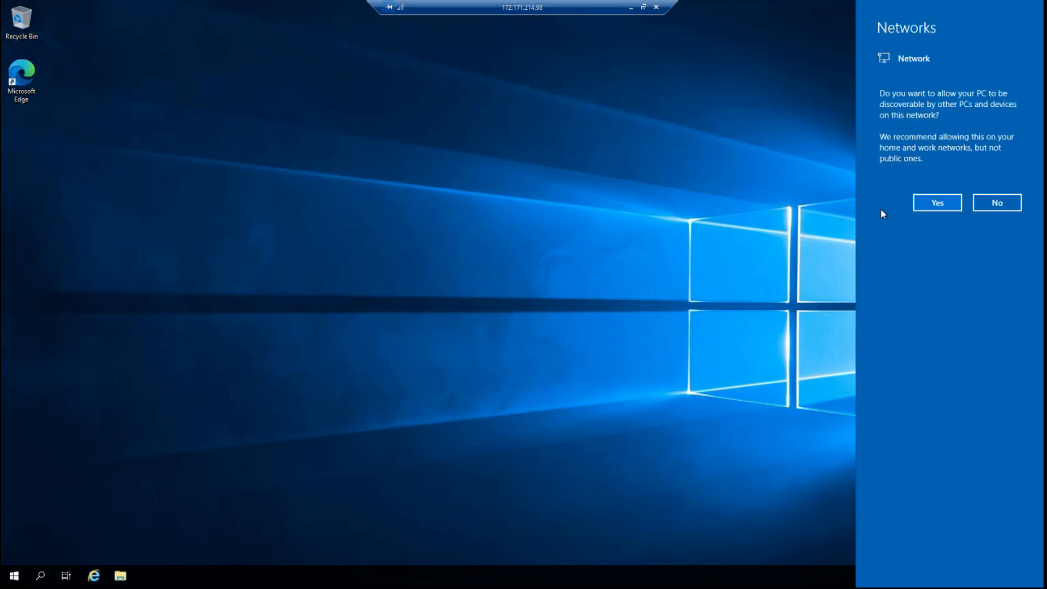
{"action": "left_click", "coordinate": [932, 202]}
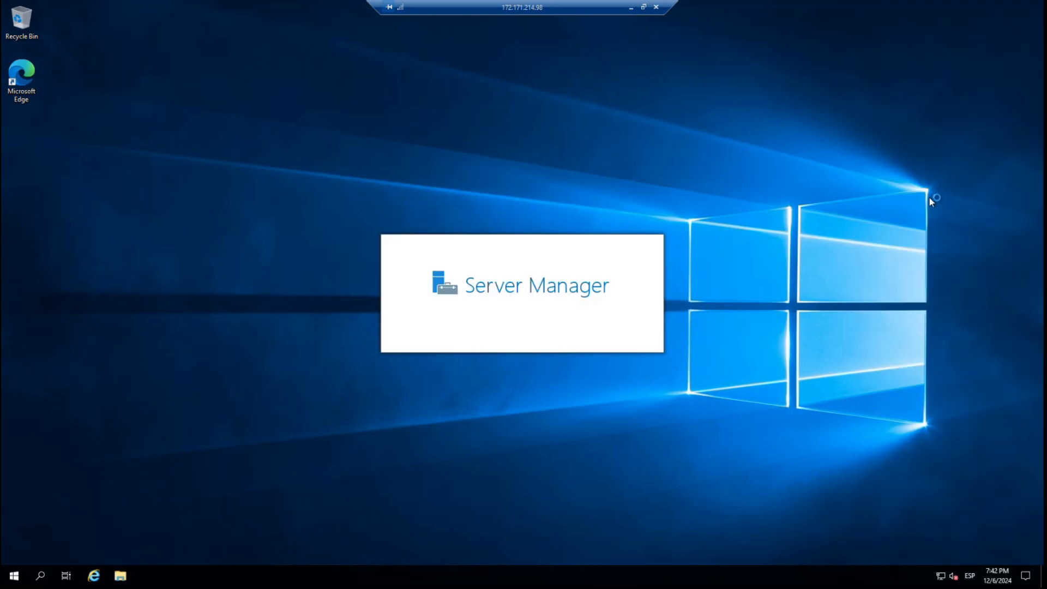
{"action": "right_click", "coordinate": [15, 577]}
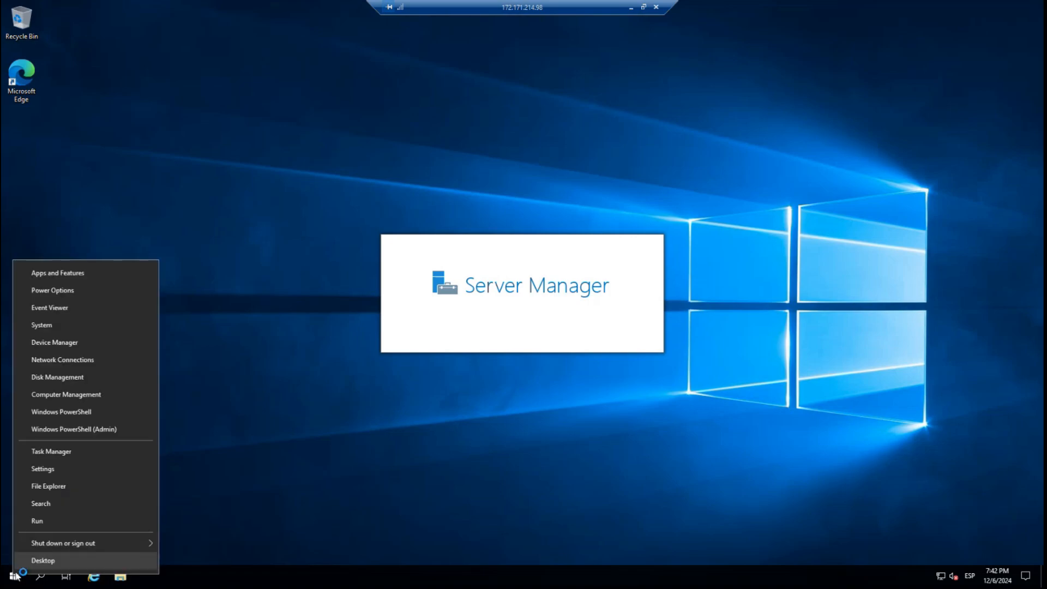
{"action": "left_click", "coordinate": [81, 431]}
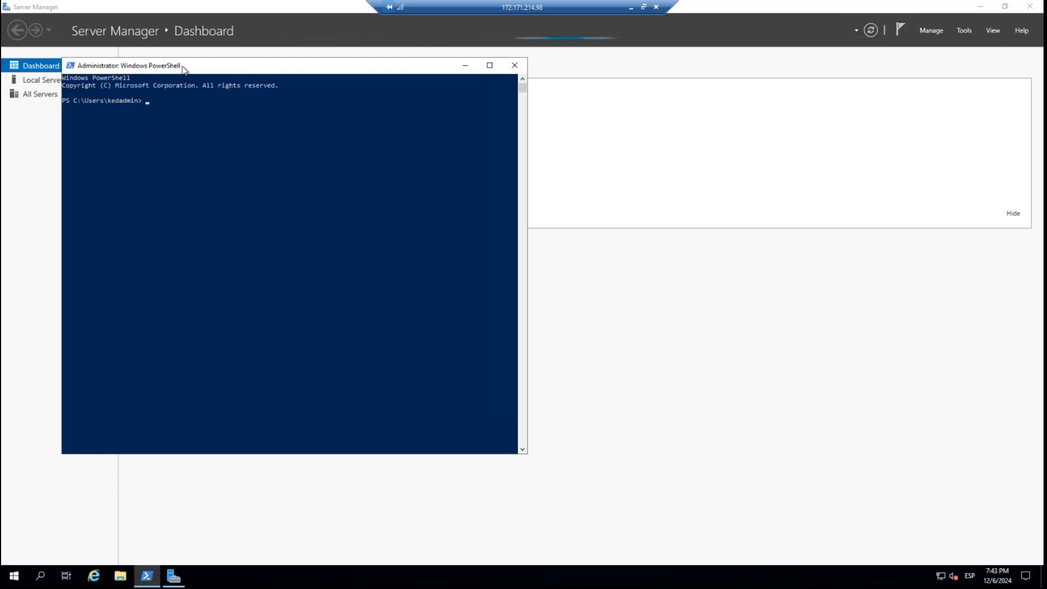
{"action": "left_click_drag", "start_coordinate": [184, 70], "coordinate": [204, 112]}
{"action": "left_click", "coordinate": [183, 164]}
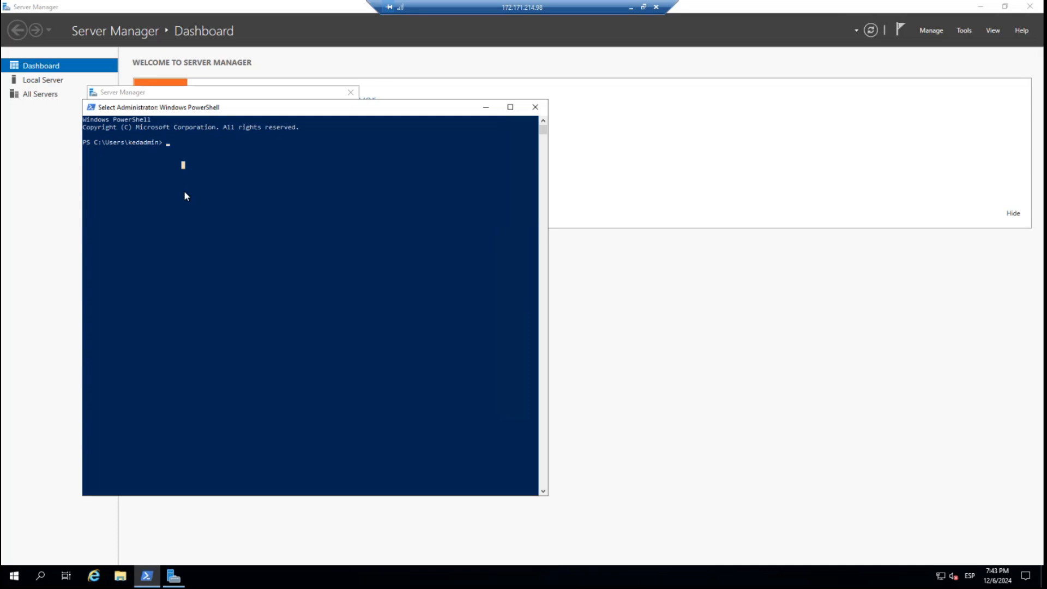
{"action": "key", "text": "Escape"}
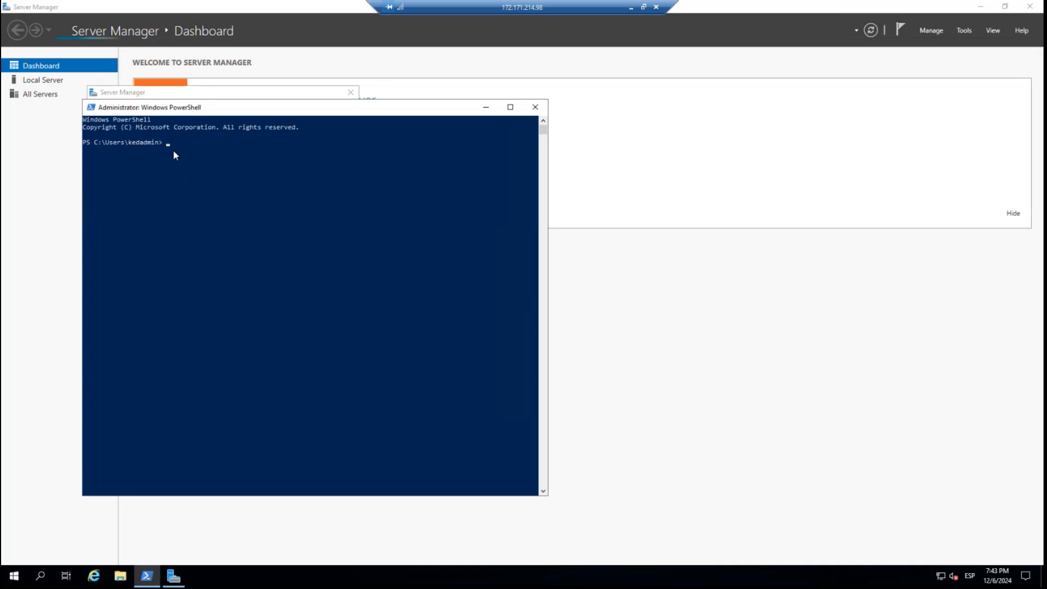
{"action": "left_click_drag", "start_coordinate": [206, 110], "coordinate": [228, 111]}
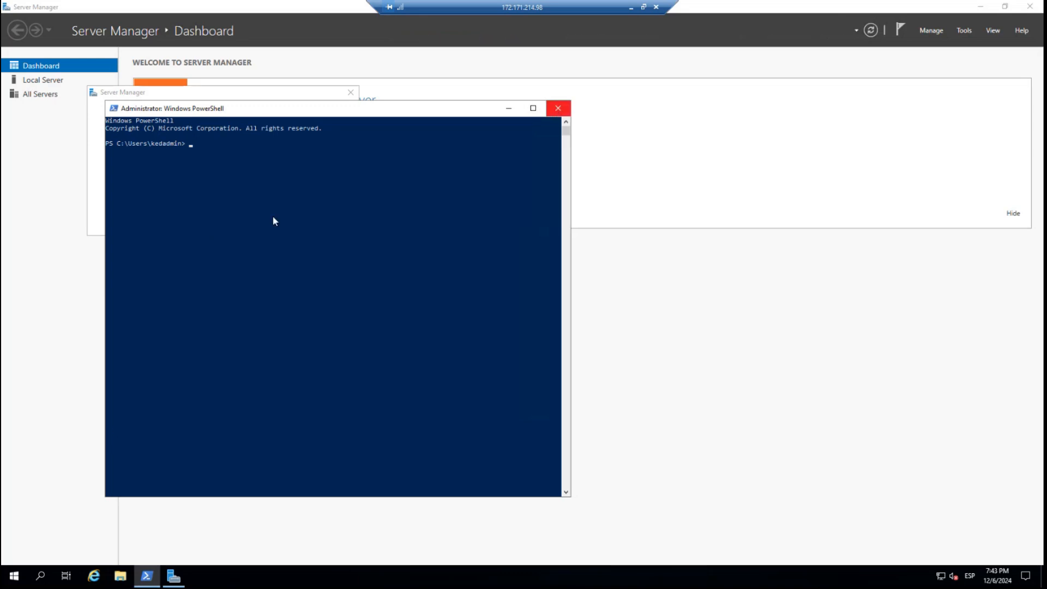
{"action": "left_click", "coordinate": [558, 108]}
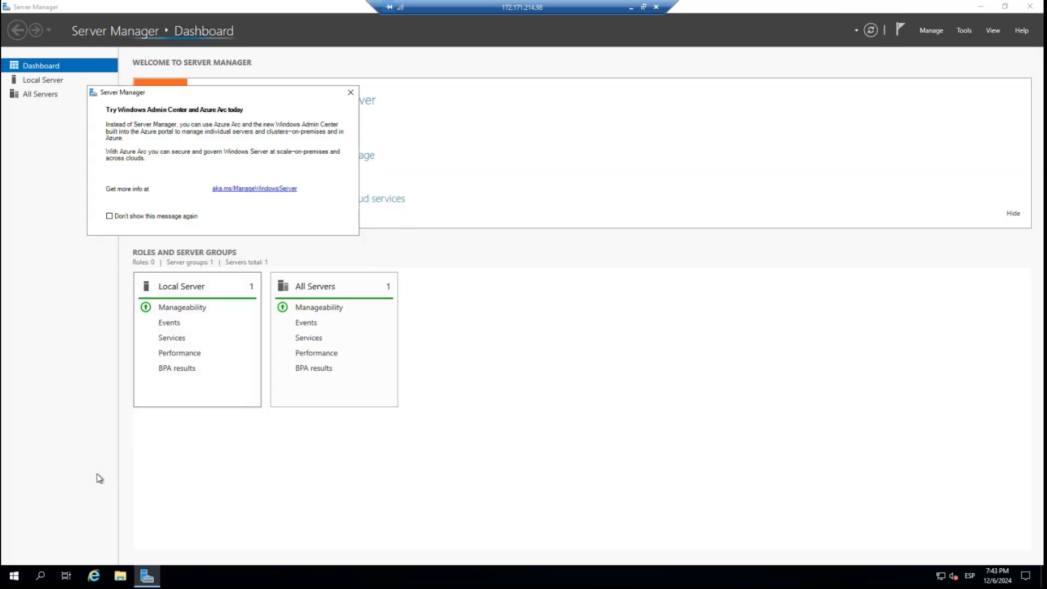
Run Install-WindowsFeature -name Web-Server -IncludeManagementTools in an administrator PowerShell window on the remote server.
{"action": "right_click", "coordinate": [18, 583]}
{"action": "left_click", "coordinate": [120, 433]}
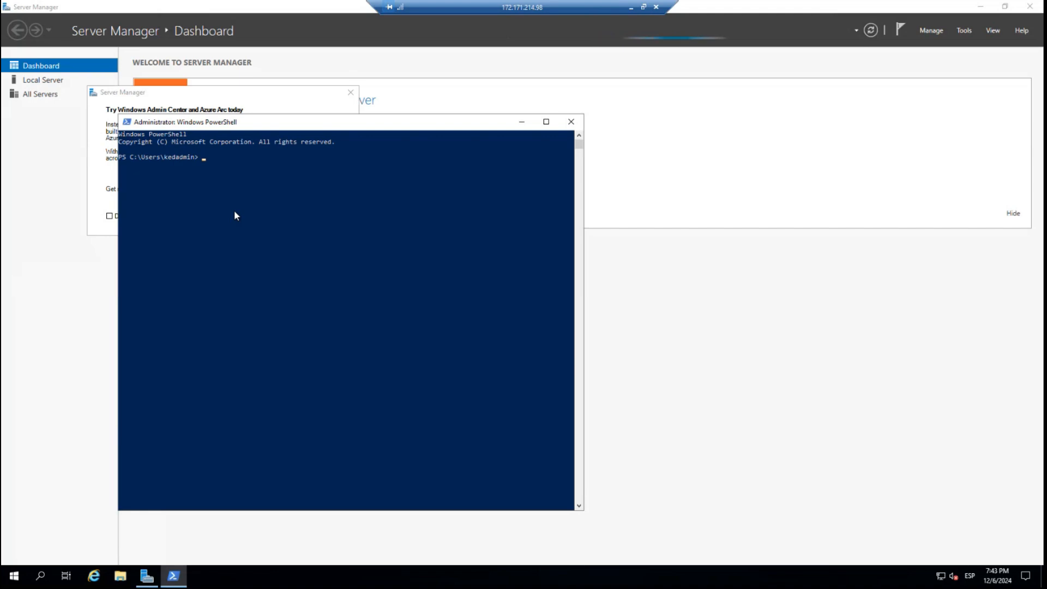
{"action": "right_click", "coordinate": [204, 208]}
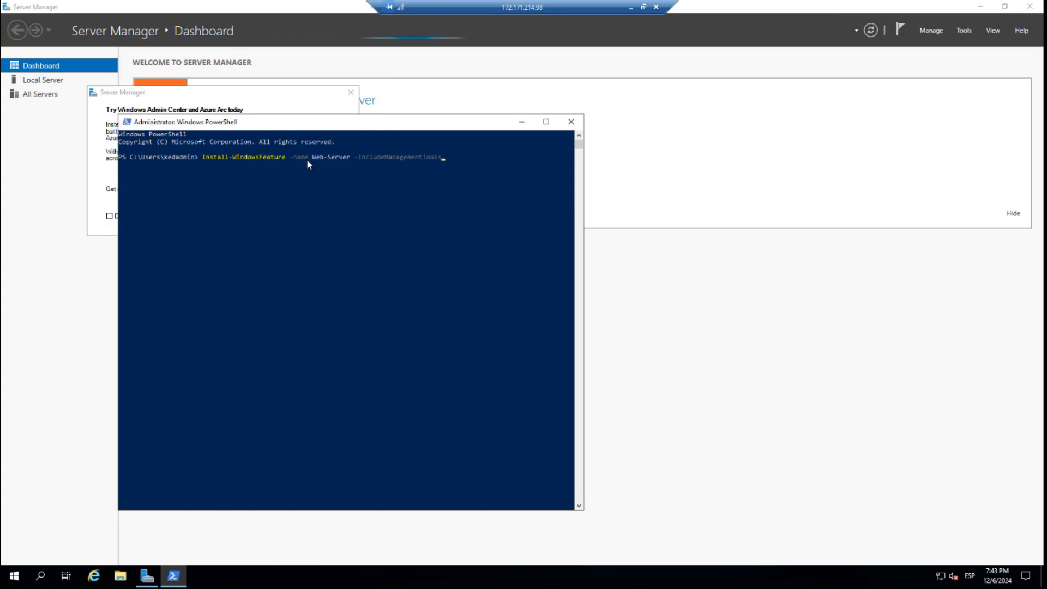
{"action": "left_click", "coordinate": [440, 188]}
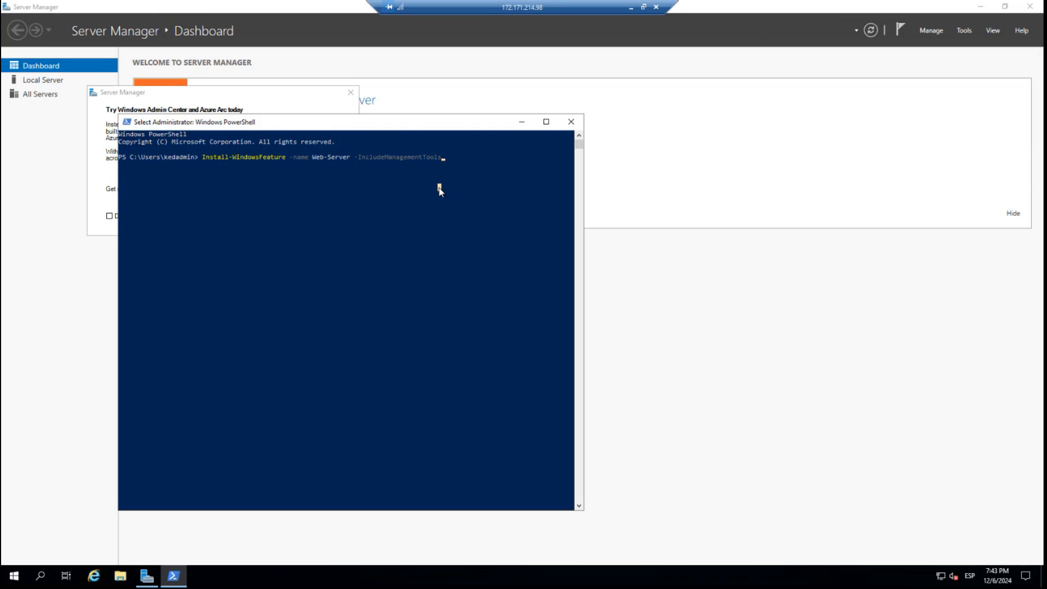
{"action": "key", "text": "Return"}
{"action": "left_click", "coordinate": [441, 189]}
{"action": "key", "text": "Return"}
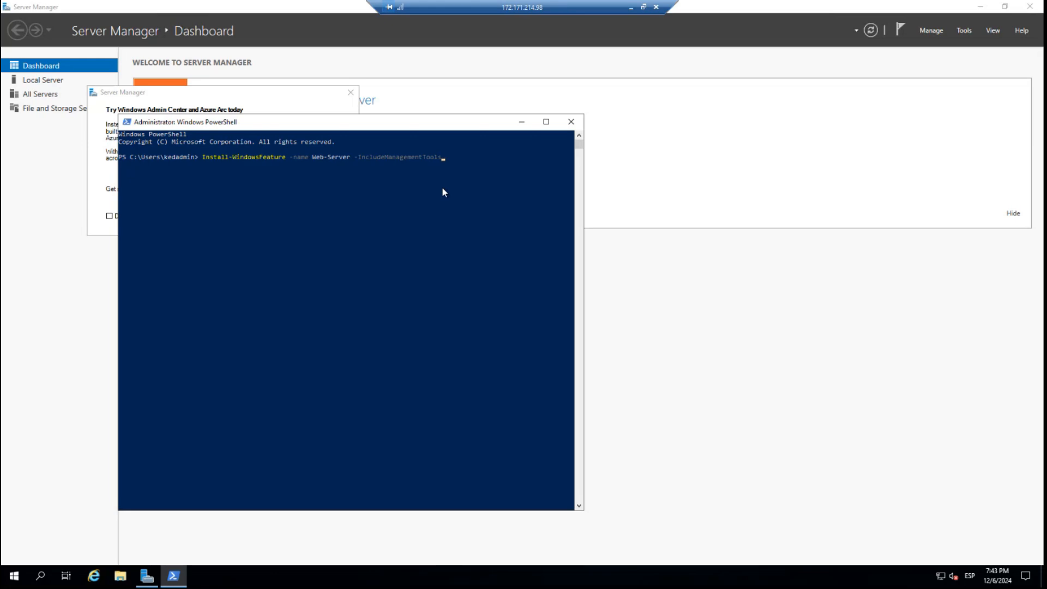
{"action": "key", "text": "Return"}
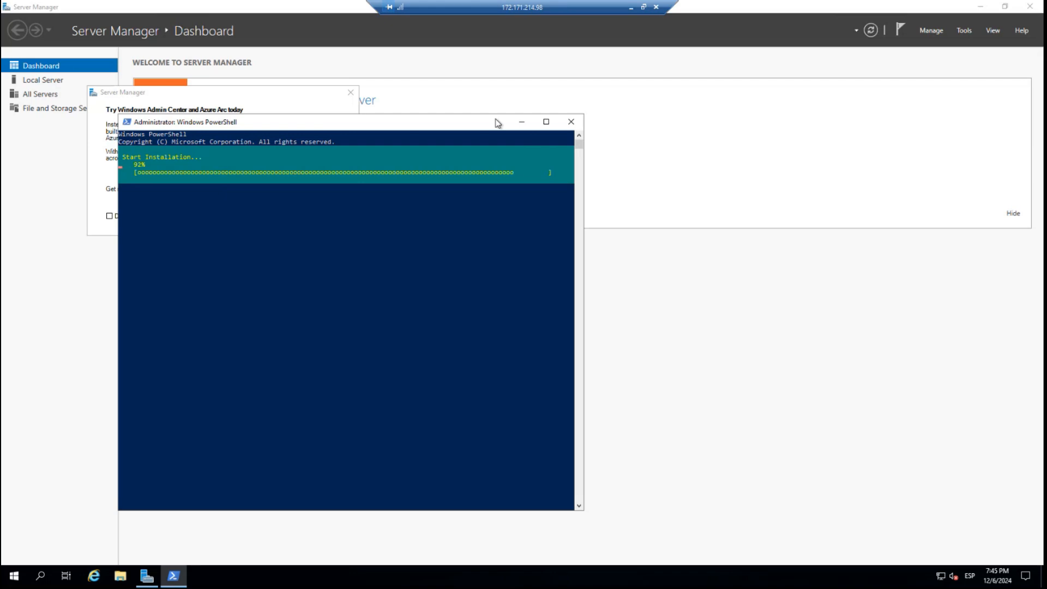
Take the remote session out of full screen, enlarge its window and place it beside the portal's connection options.
{"action": "left_click", "coordinate": [644, 8]}
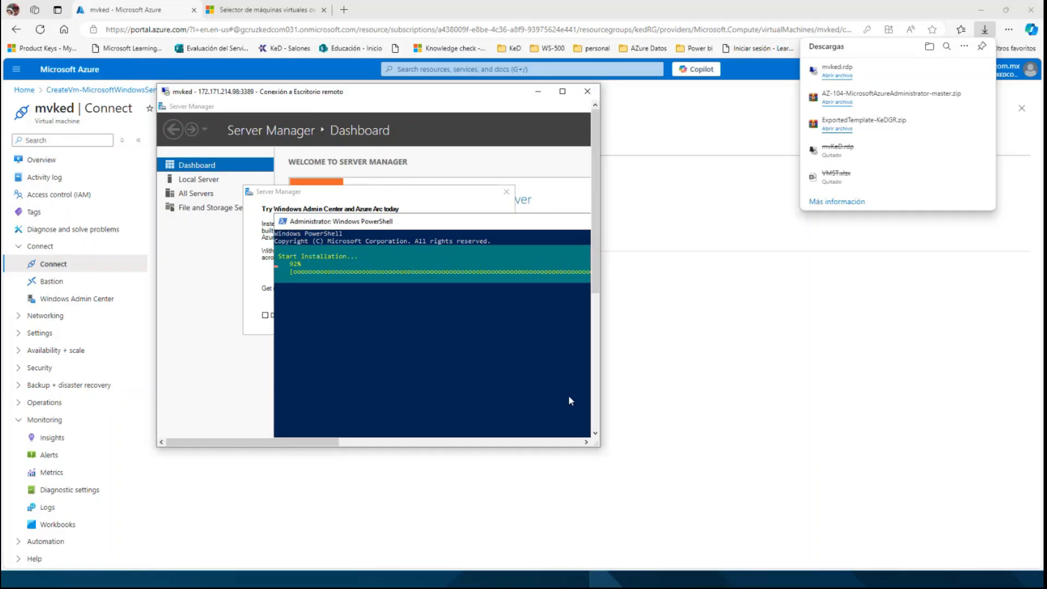
{"action": "left_click_drag", "start_coordinate": [592, 451], "coordinate": [689, 489]}
{"action": "left_click_drag", "start_coordinate": [473, 99], "coordinate": [761, 130]}
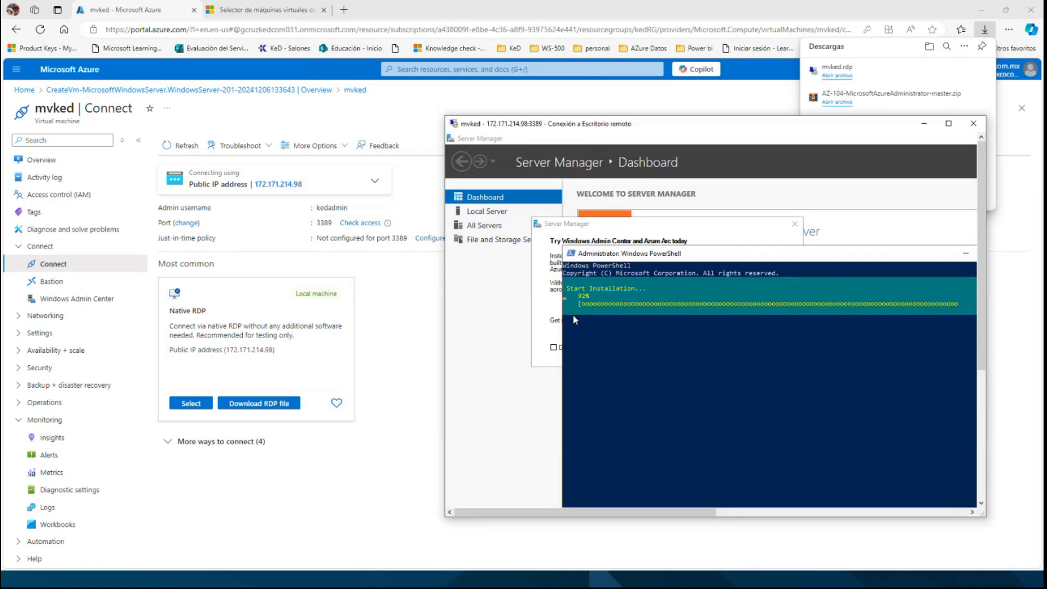
Copy the public IP address from the mvked overview in the Azure portal and return to the remote session.
{"action": "left_click", "coordinate": [422, 342]}
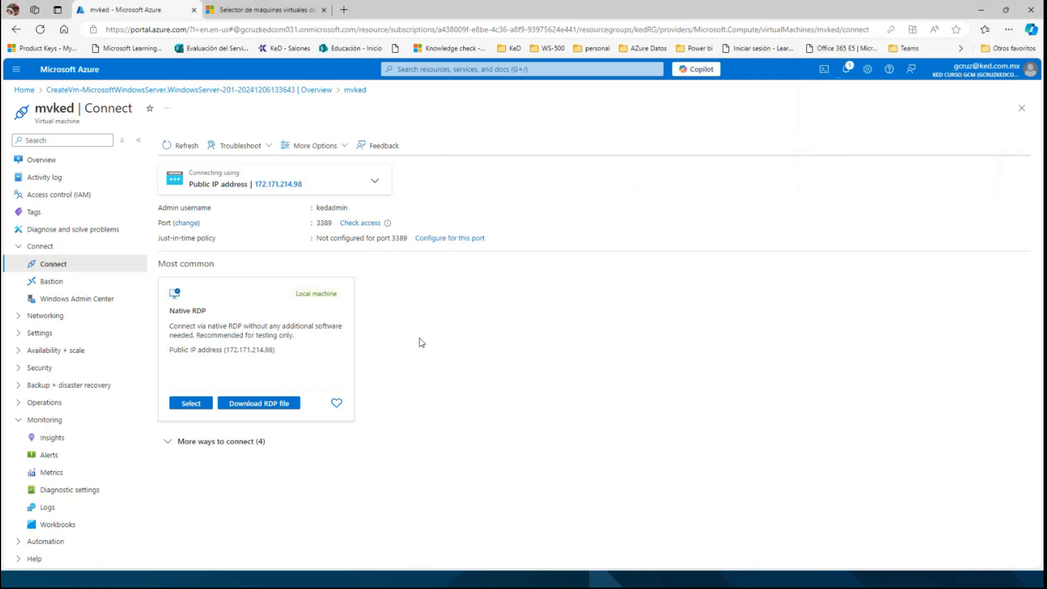
{"action": "left_click", "coordinate": [40, 161]}
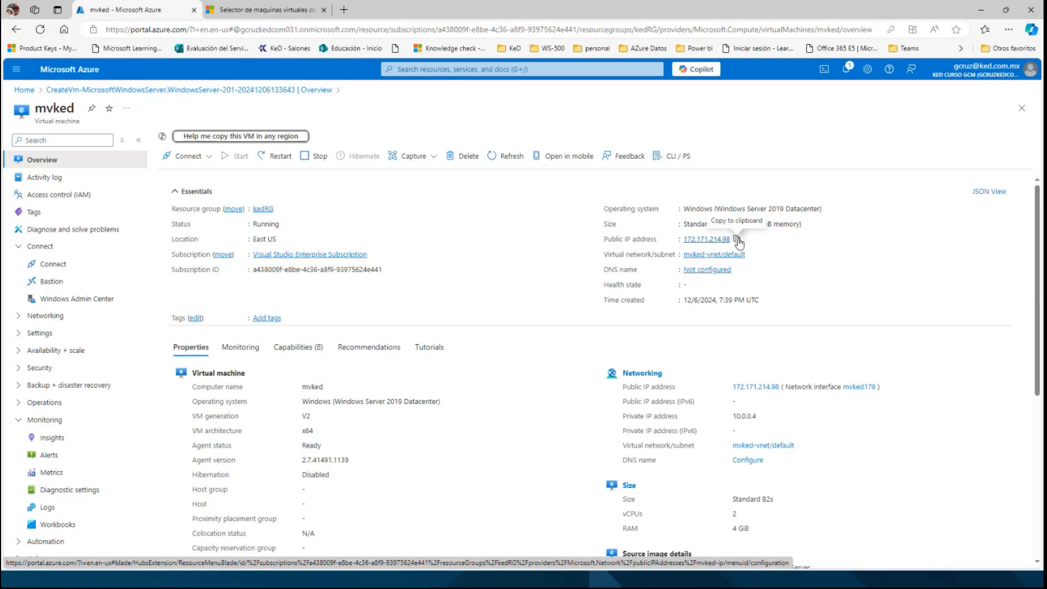
{"action": "left_click", "coordinate": [737, 240]}
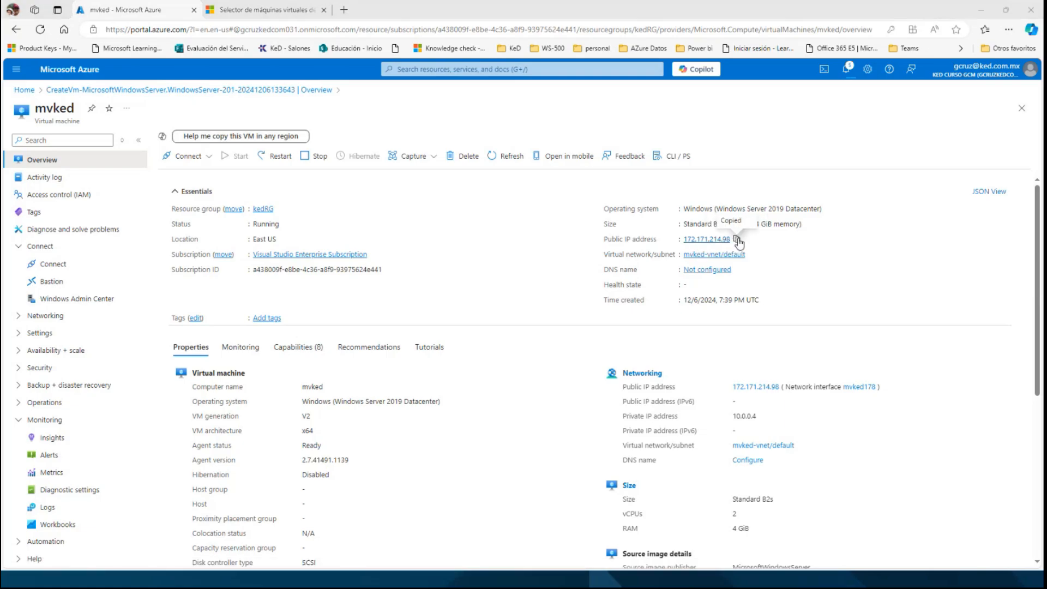
{"action": "key", "text": "alt+Tab"}
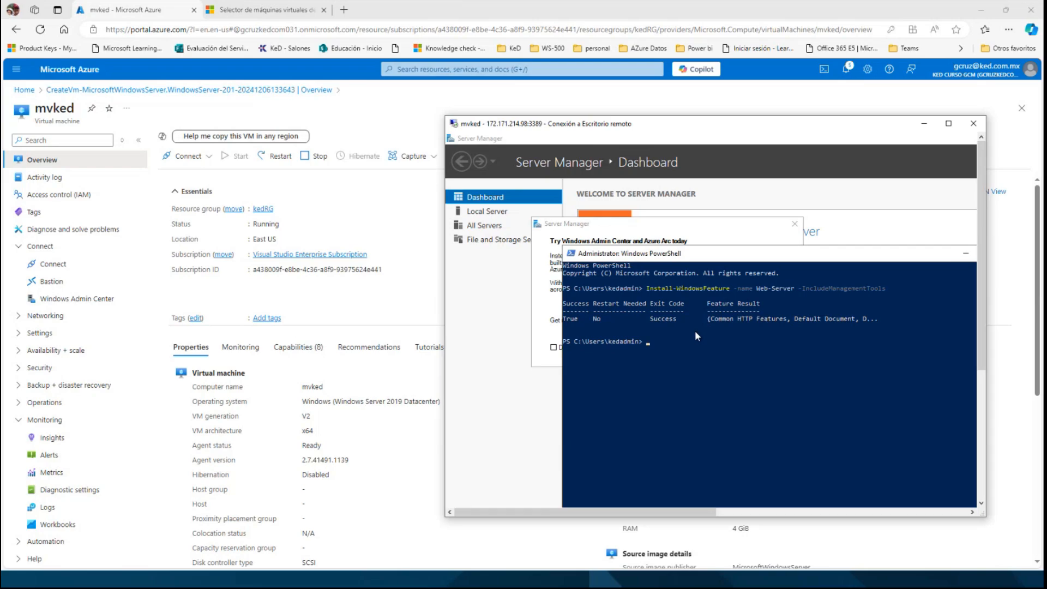
Open the copied public IP address 172.171.214.98 in a new tab of the local browser.
{"action": "left_click", "coordinate": [347, 11]}
{"action": "left_click", "coordinate": [348, 11]}
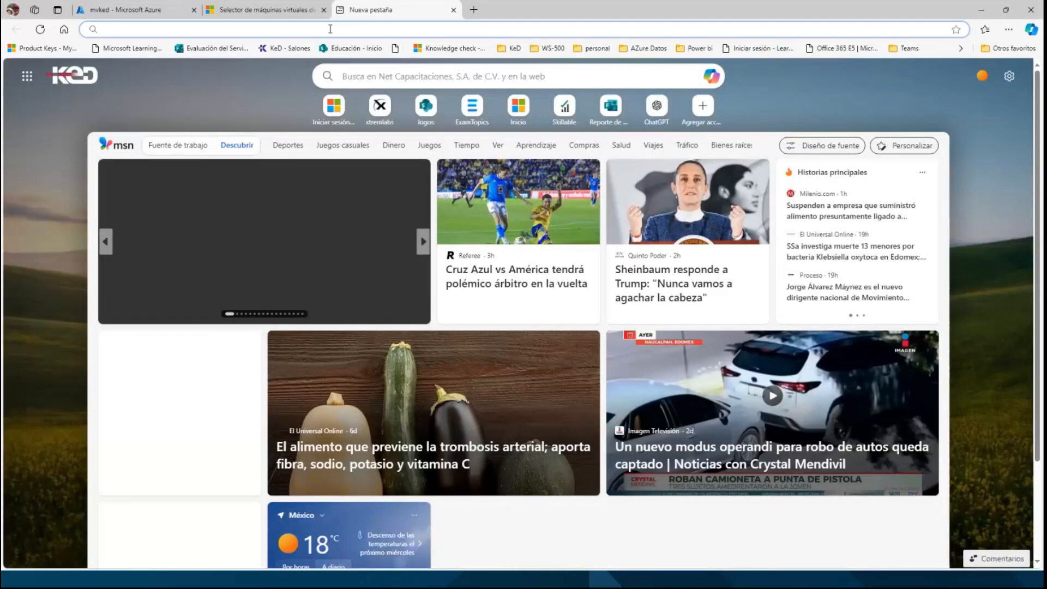
{"action": "left_click", "coordinate": [330, 29]}
{"action": "key", "text": "ctrl+v"}
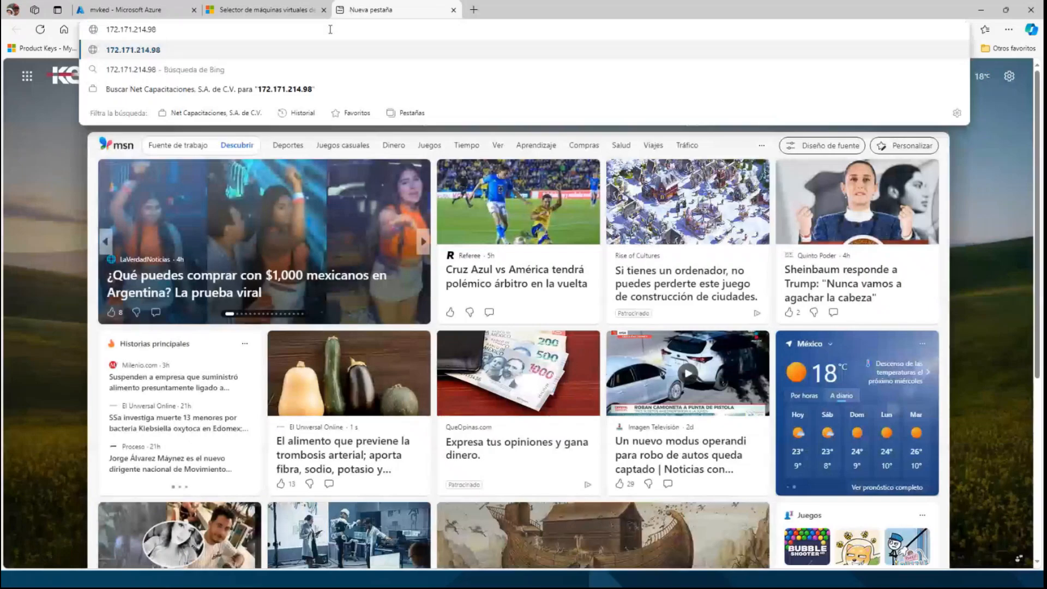
{"action": "key", "text": "Return"}
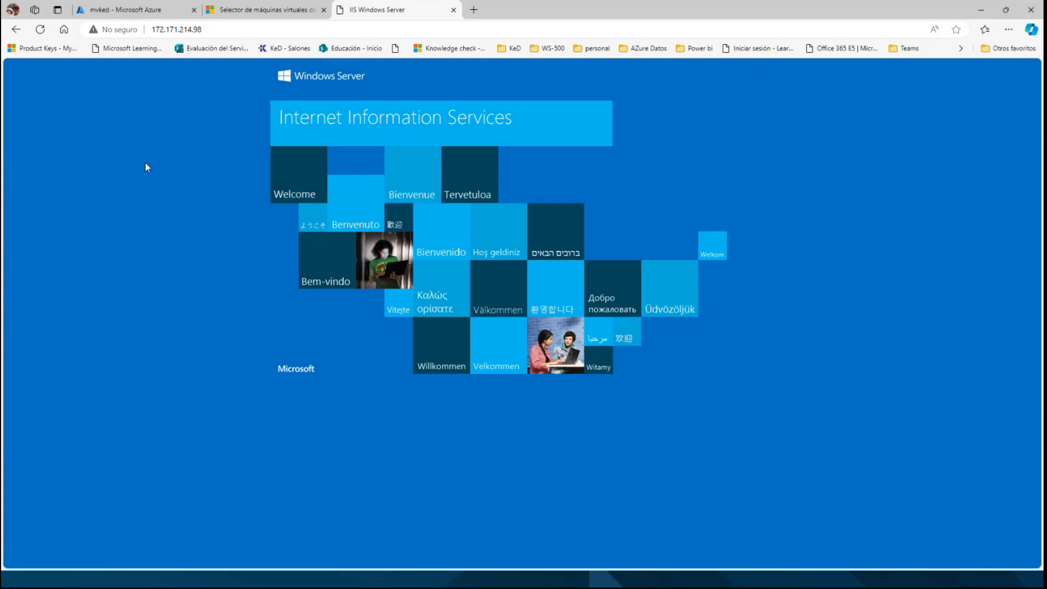
Return to the mvked virtual machine in the Azure portal and check its Bastion provisioning state and the portal notifications.
{"action": "left_click", "coordinate": [137, 12]}
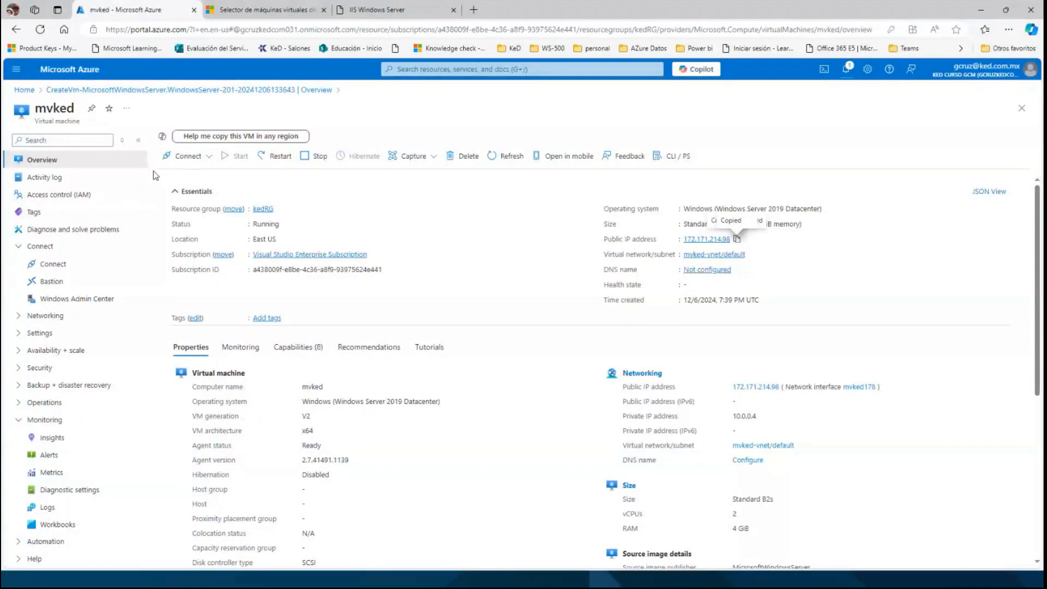
{"action": "left_click", "coordinate": [53, 281]}
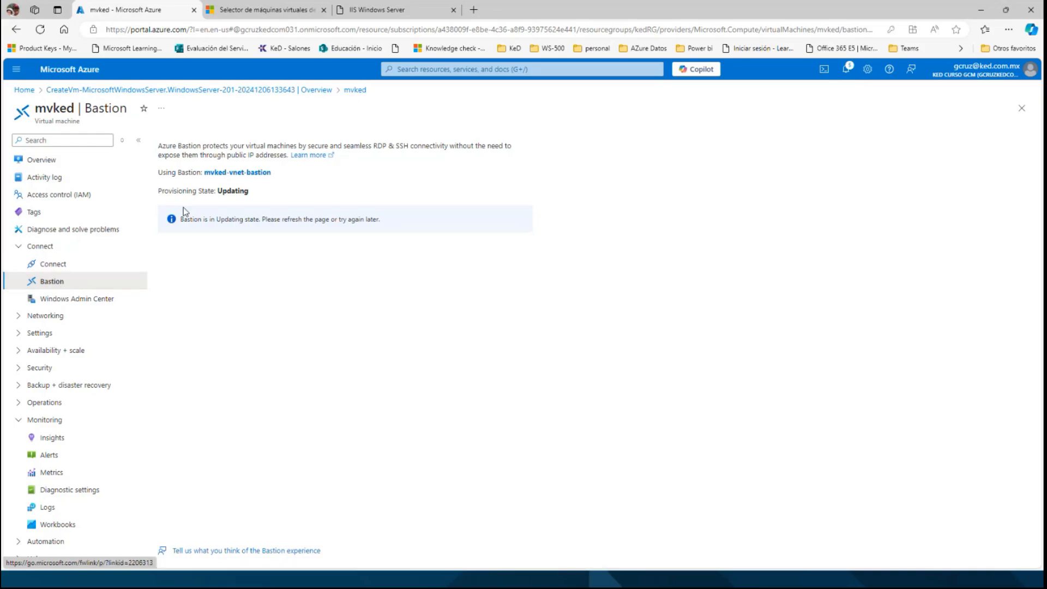
{"action": "left_click", "coordinate": [847, 70]}
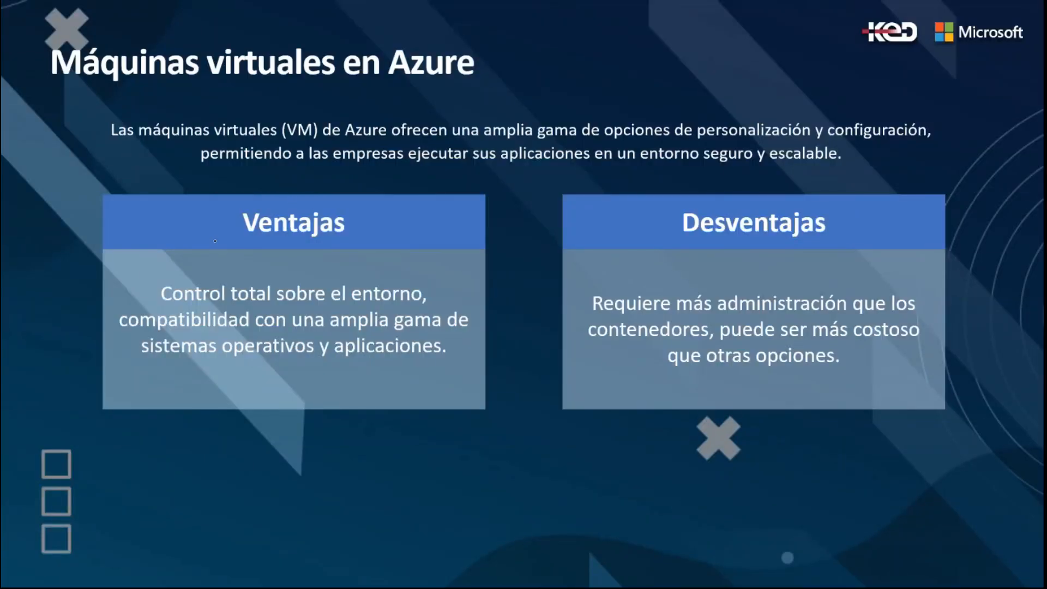
{"action": "key", "text": "Right"}
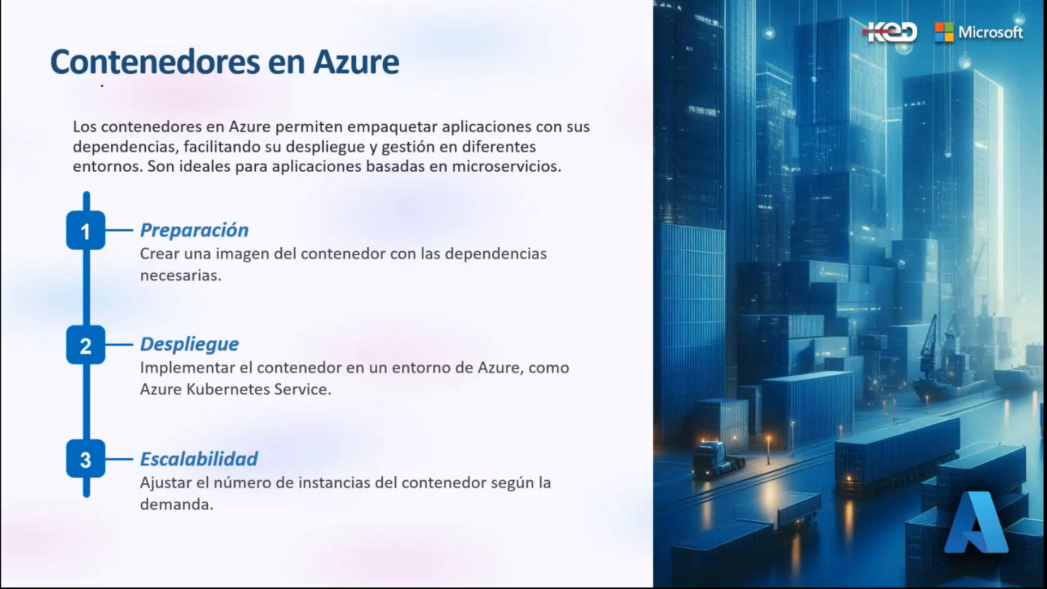
{"action": "left_click_drag", "start_coordinate": [95, 85], "coordinate": [281, 76]}
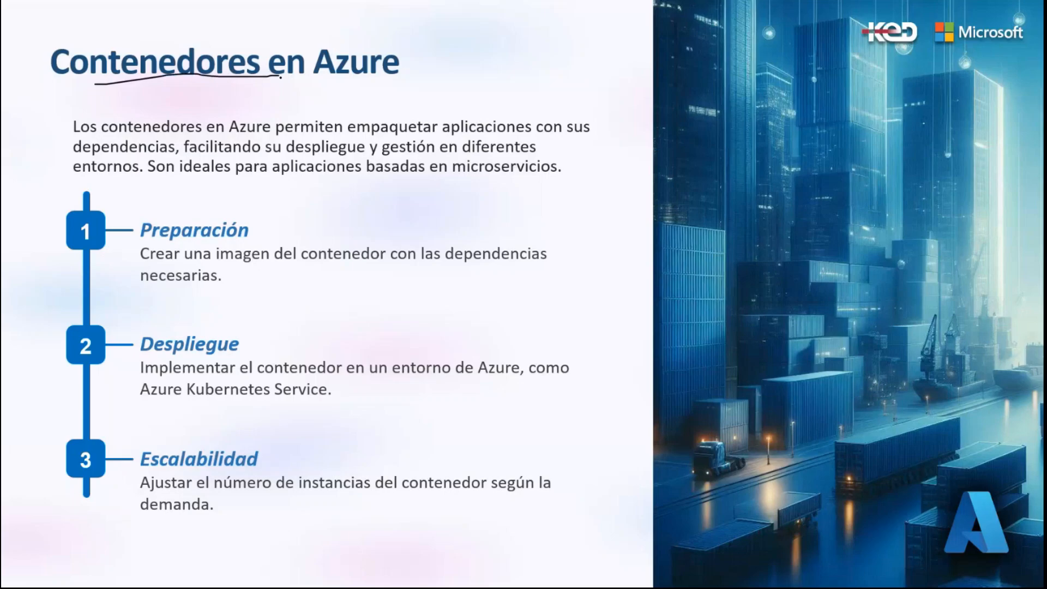
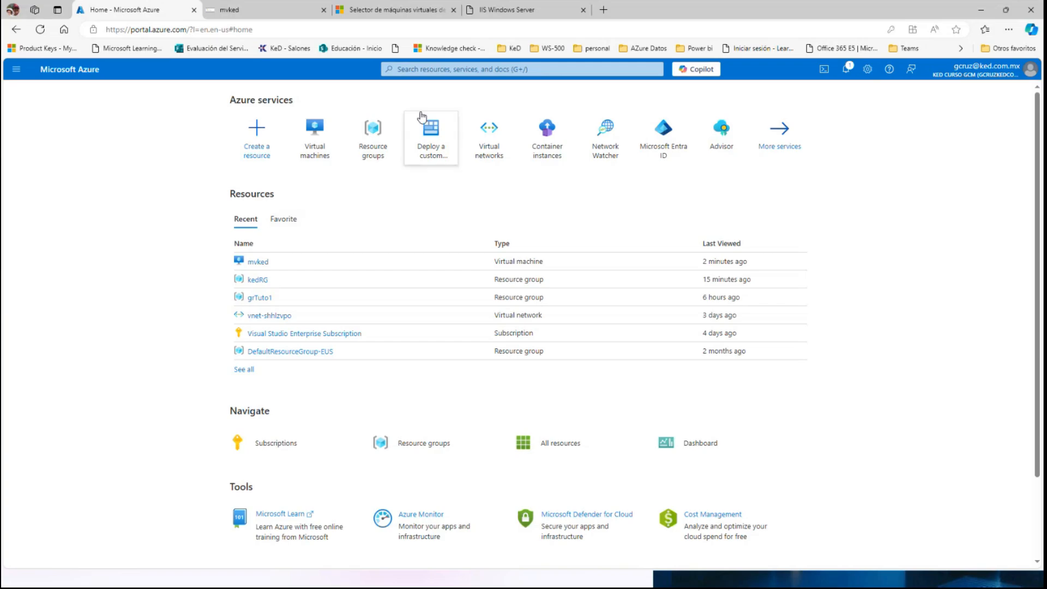
Search the Azure portal for "container", open the Container instances service and start creating a container instance.
{"action": "left_click", "coordinate": [433, 70]}
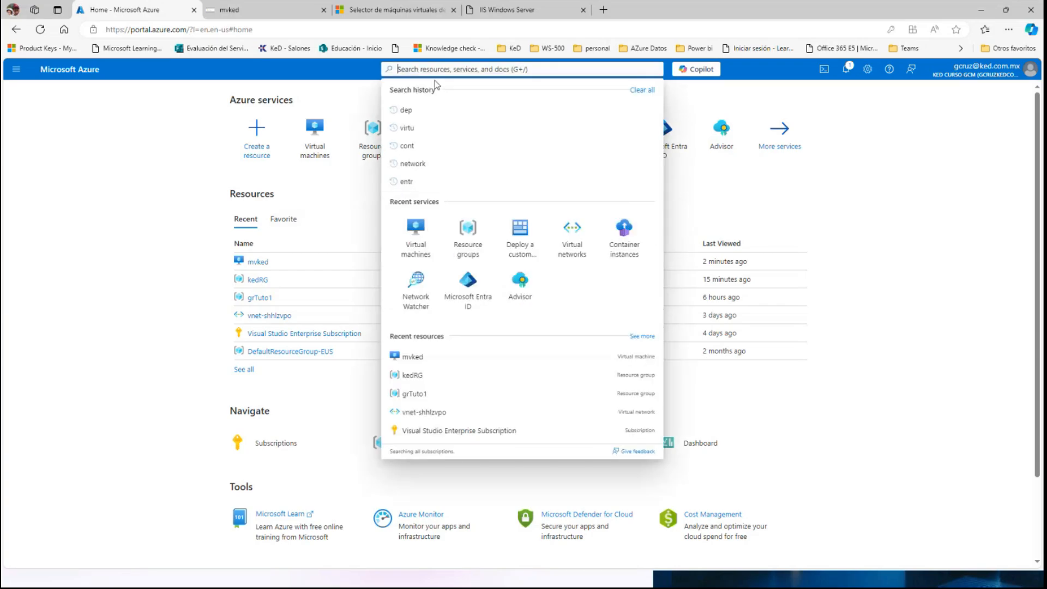
{"action": "type", "text": "container"}
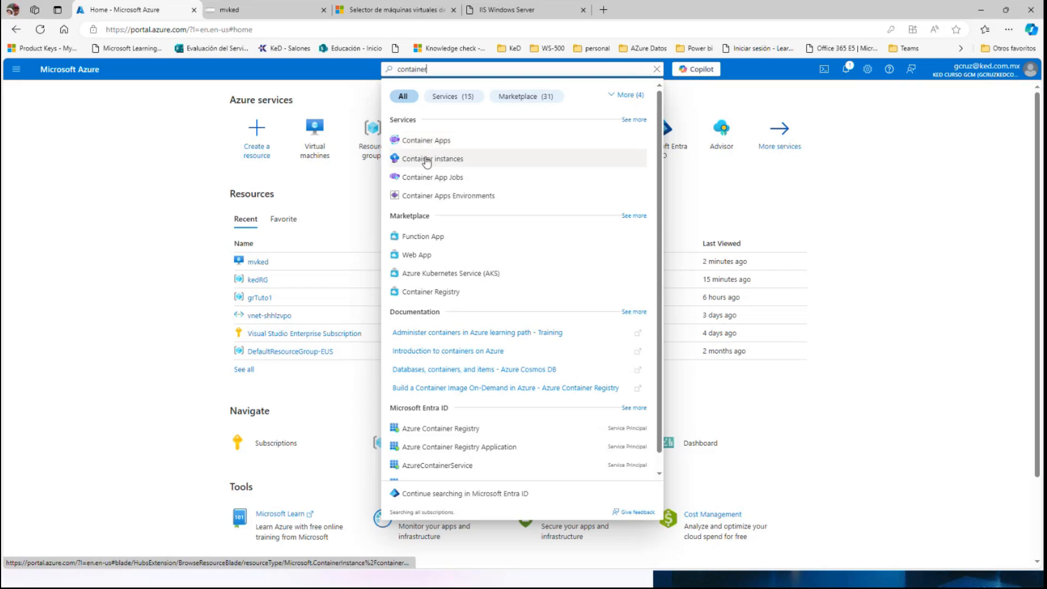
{"action": "left_click", "coordinate": [426, 159]}
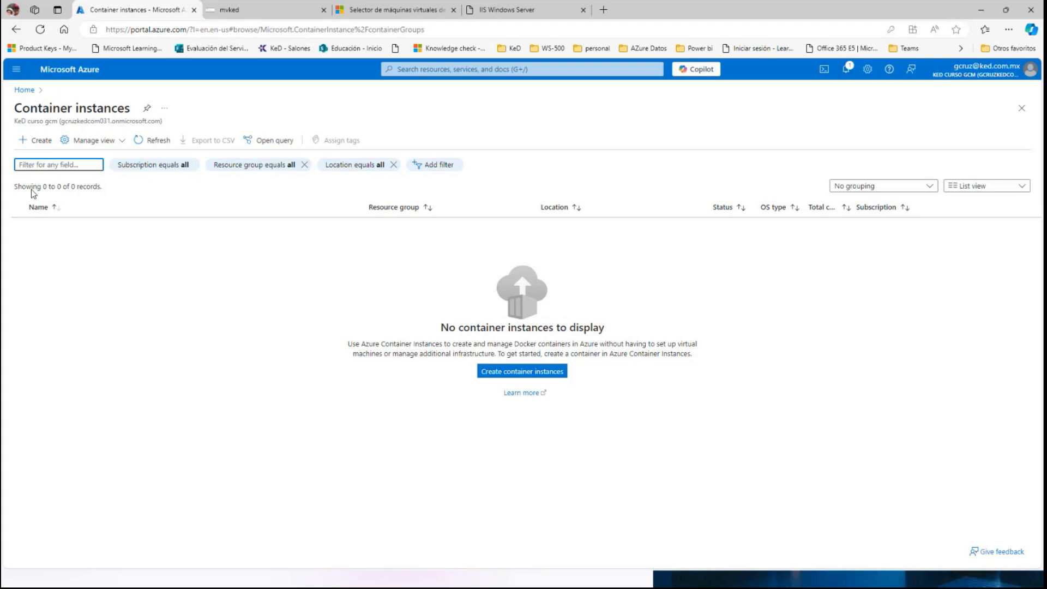
{"action": "left_click", "coordinate": [38, 140]}
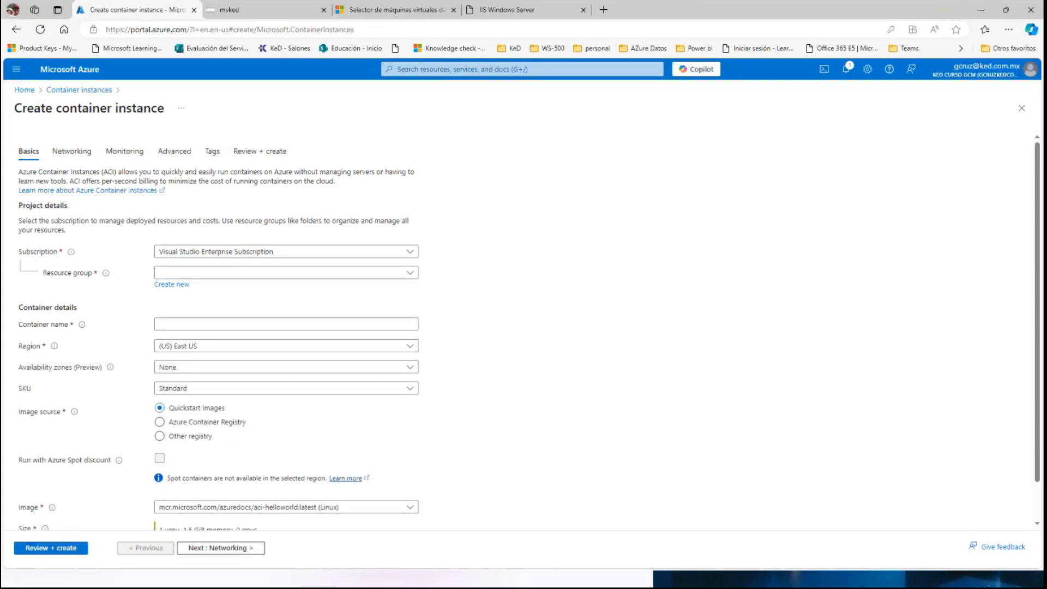
Assign the container instance to the resource group kedRG and name it kedcontainer.
{"action": "left_click", "coordinate": [183, 274]}
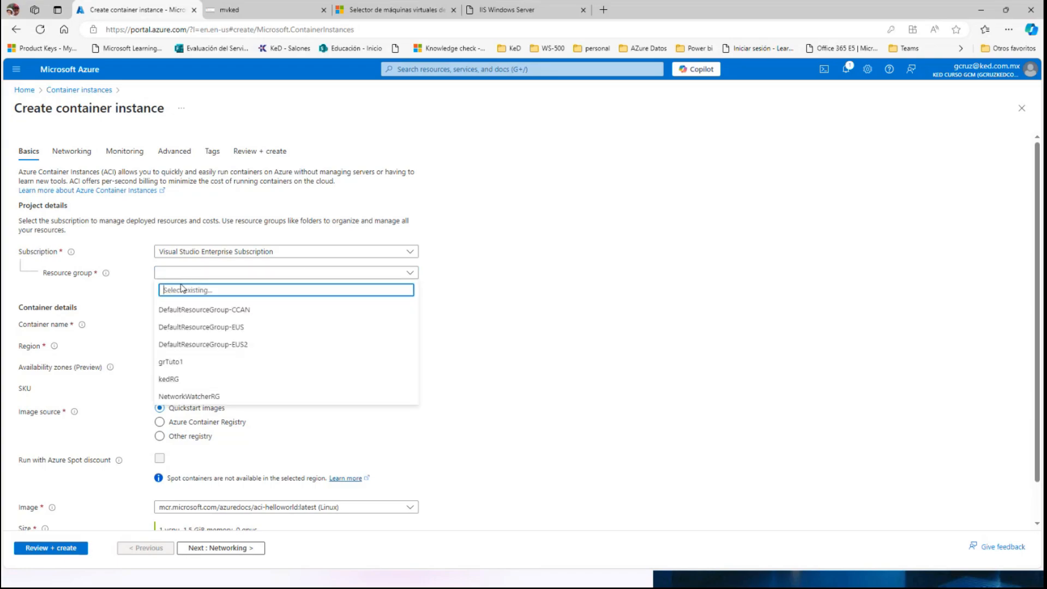
{"action": "left_click", "coordinate": [167, 380]}
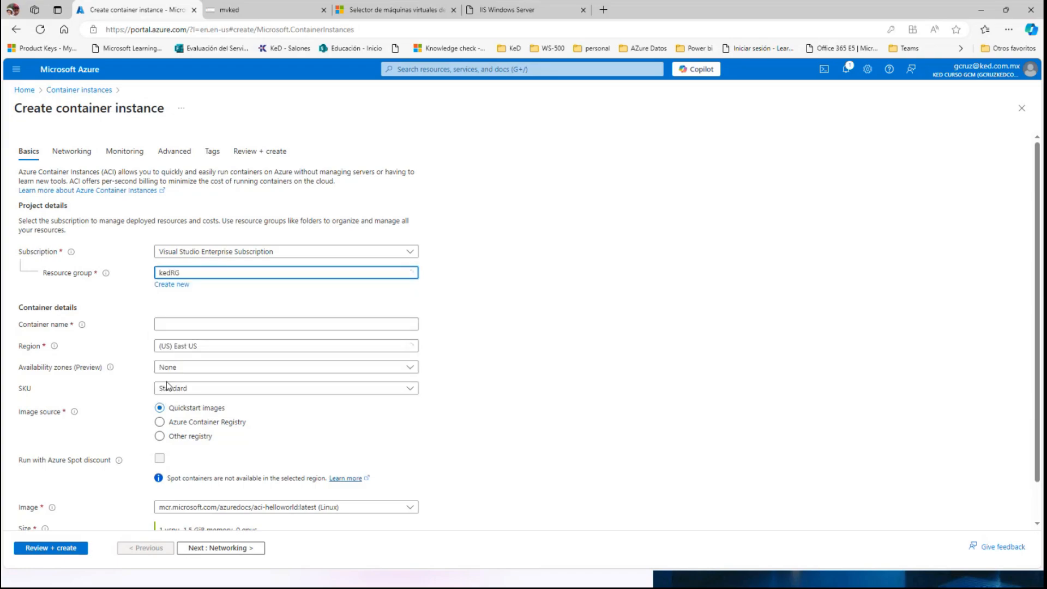
{"action": "left_click", "coordinate": [185, 324]}
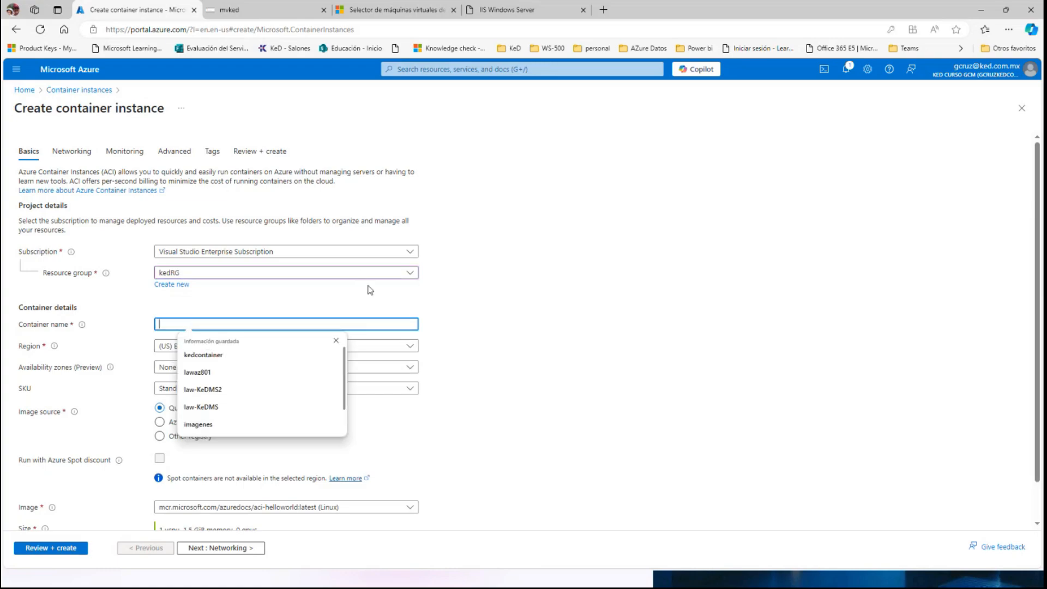
{"action": "type", "text": "k"}
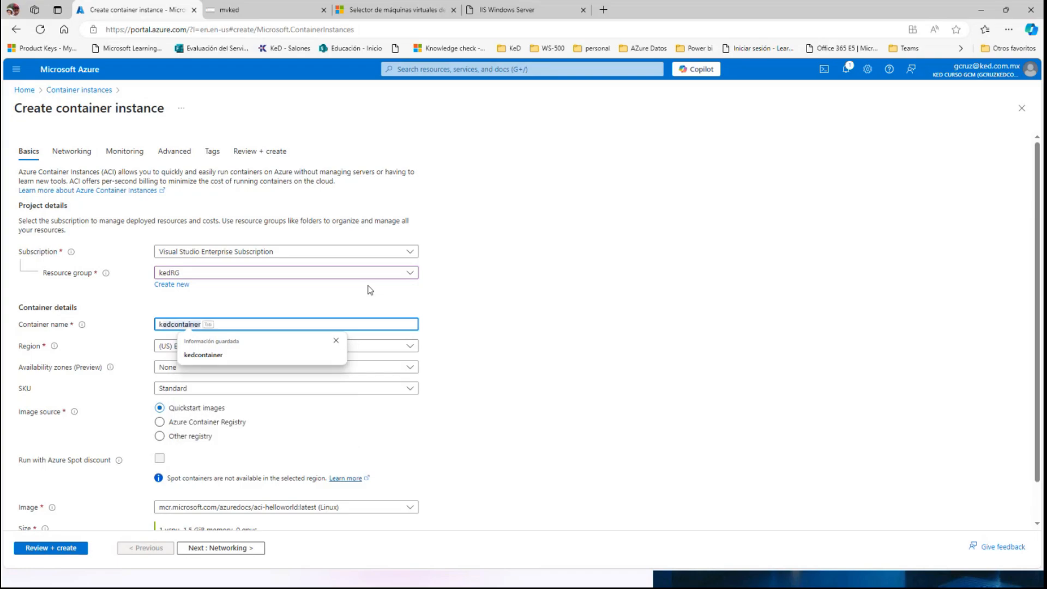
{"action": "type", "text": "edcontain"}
{"action": "key", "text": "Tab"}
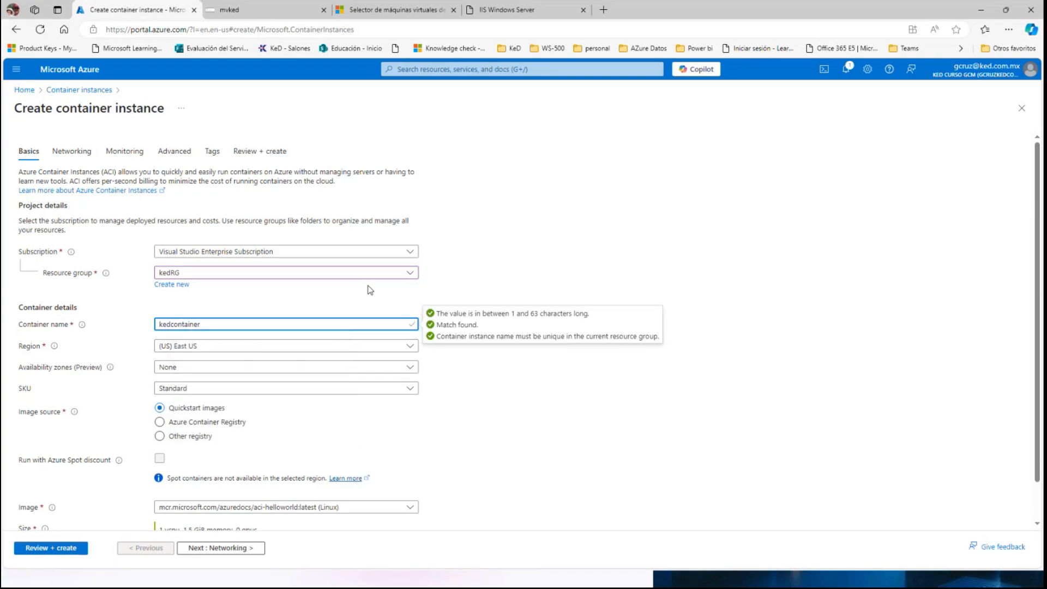
Review the availability zone, SKU and image options, keeping None for the zone and Standard for the SKU.
{"action": "left_click", "coordinate": [190, 375]}
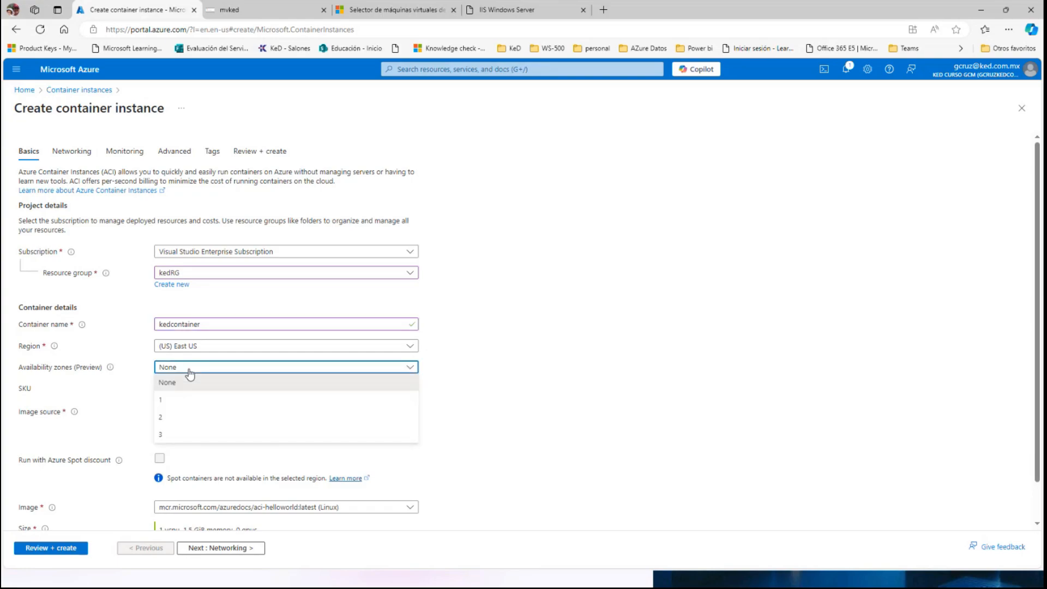
{"action": "left_click", "coordinate": [189, 374]}
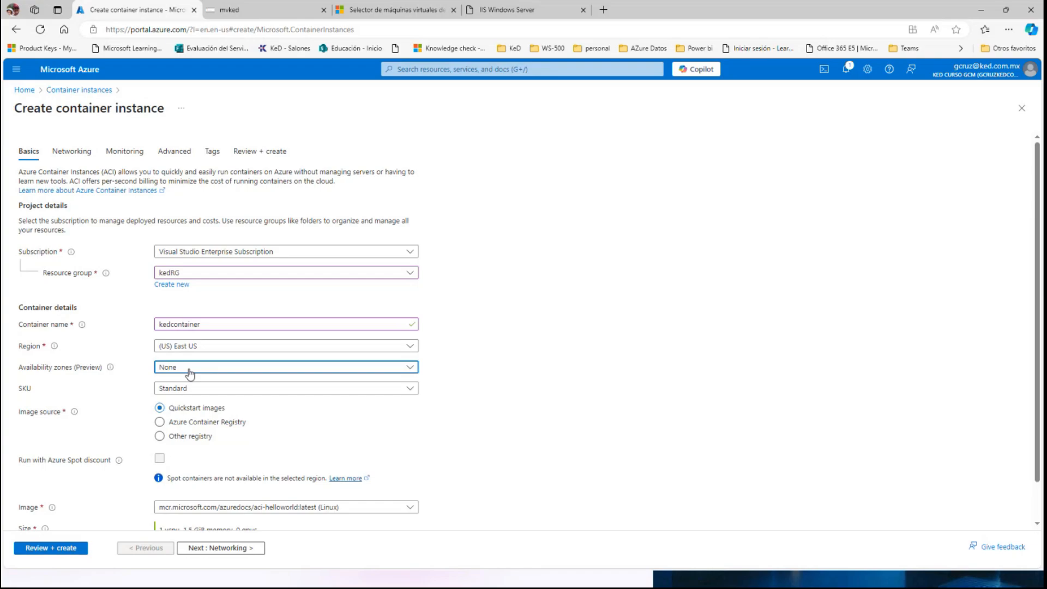
{"action": "left_click", "coordinate": [201, 390]}
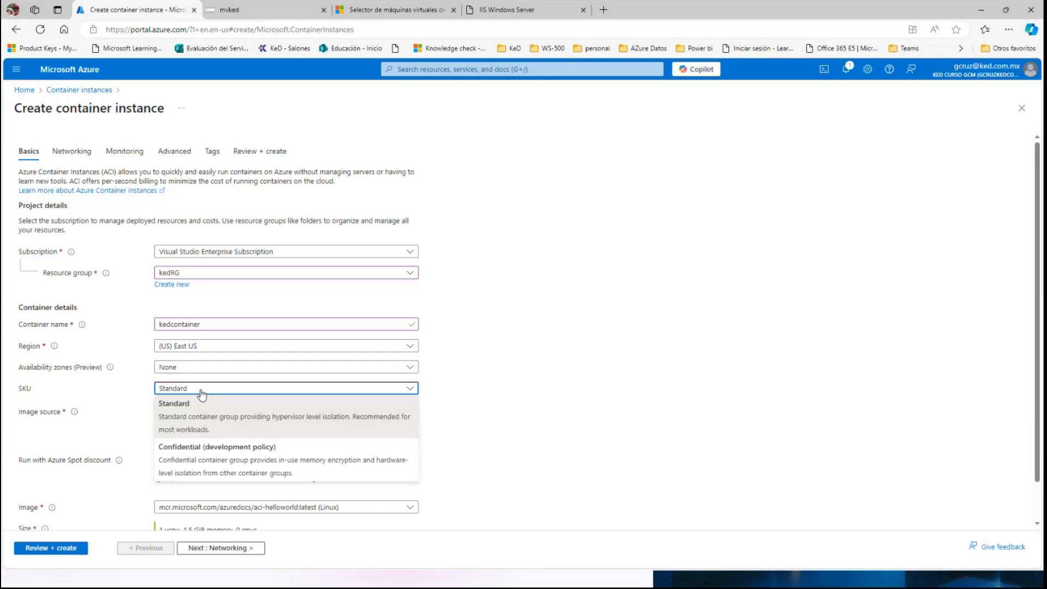
{"action": "left_click", "coordinate": [201, 391]}
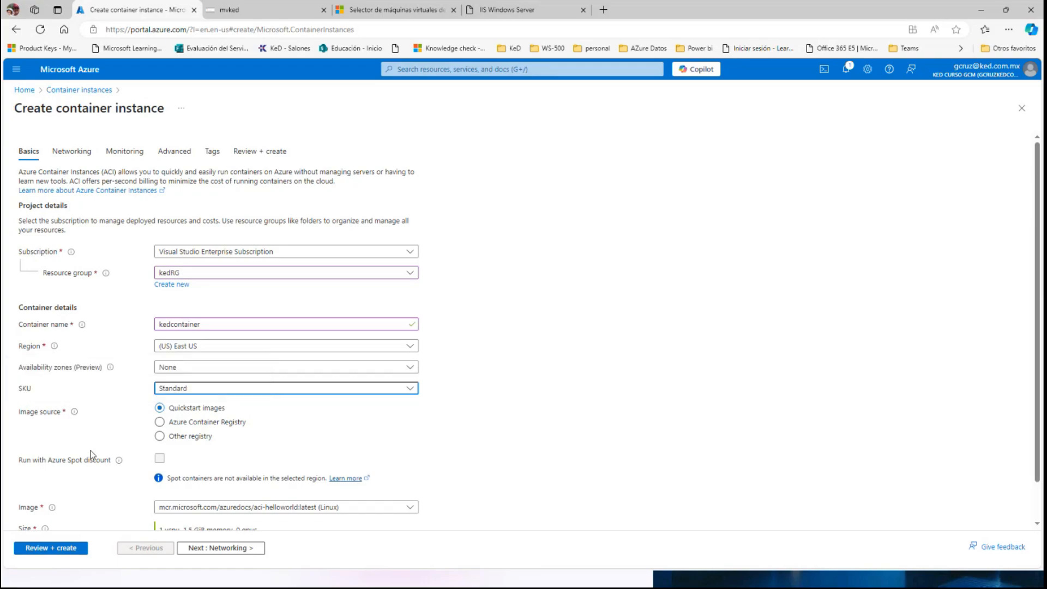
{"action": "scroll", "coordinate": [93, 460], "scroll_direction": "down", "scroll_amount": 2}
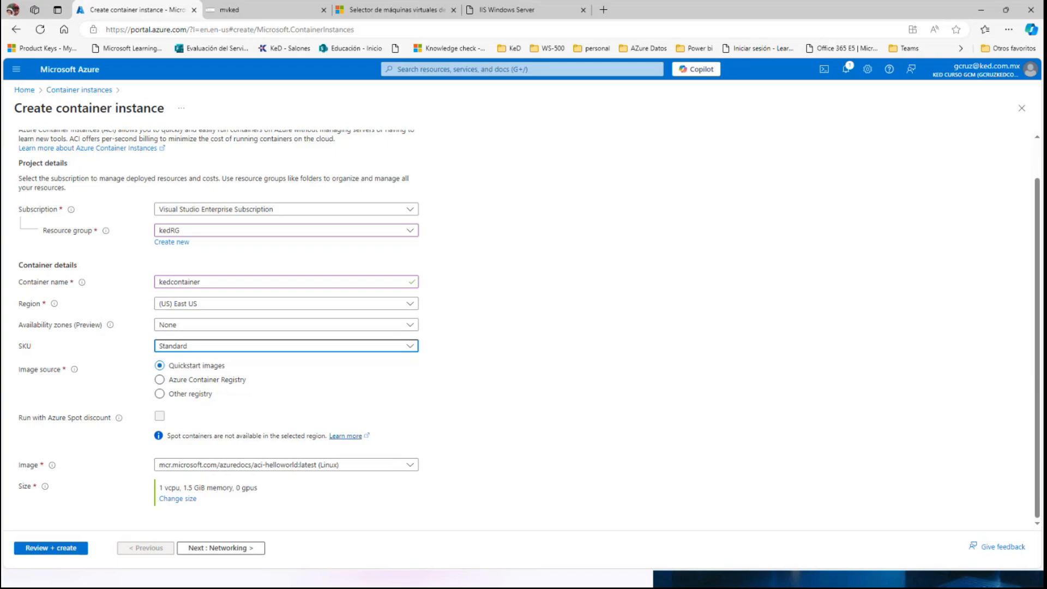
In the networking settings, keep the public networking type and set the DNS name label to kedcontainergcm.
{"action": "left_click", "coordinate": [212, 549]}
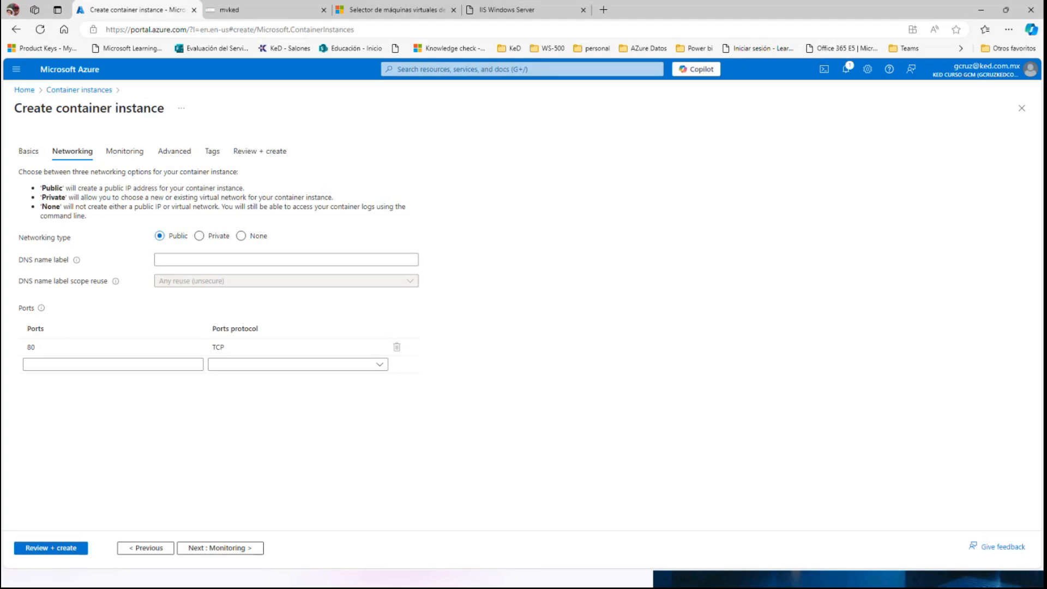
{"action": "left_click", "coordinate": [169, 262]}
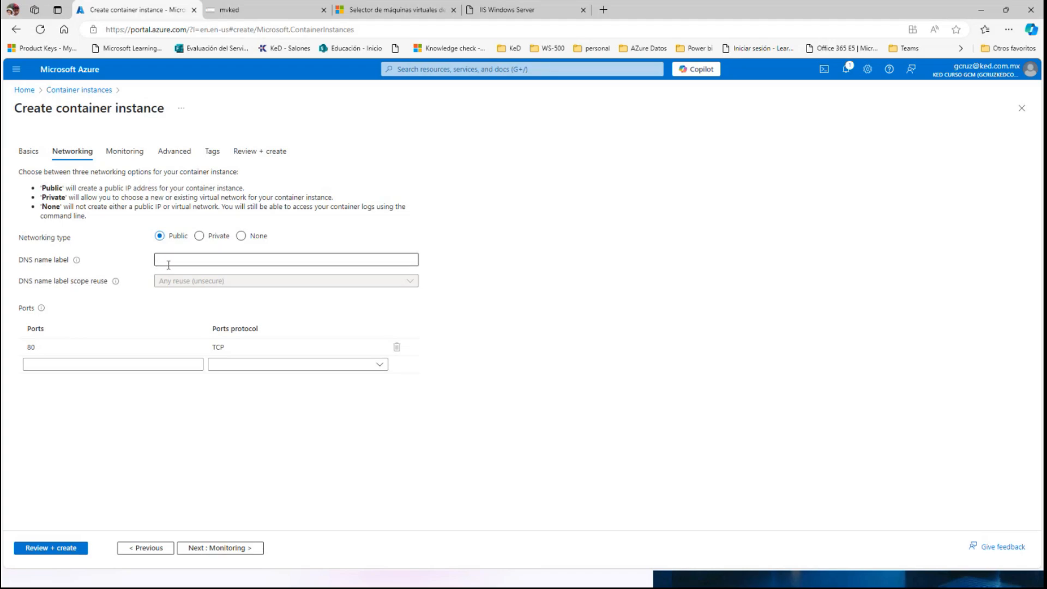
{"action": "left_click", "coordinate": [168, 262]}
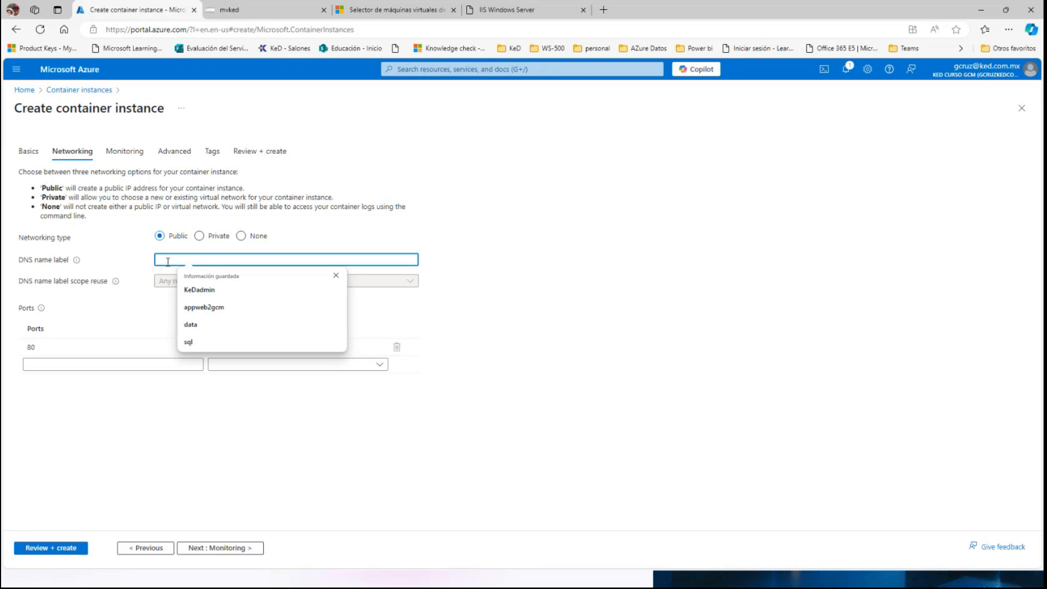
{"action": "type", "text": "kedcon"}
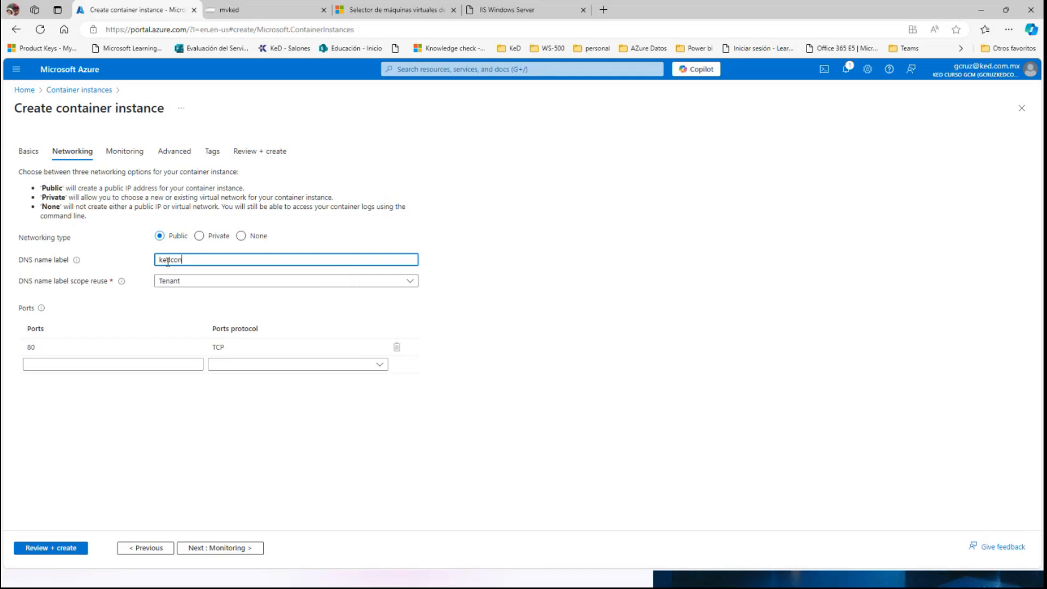
{"action": "type", "text": "tainergcm"}
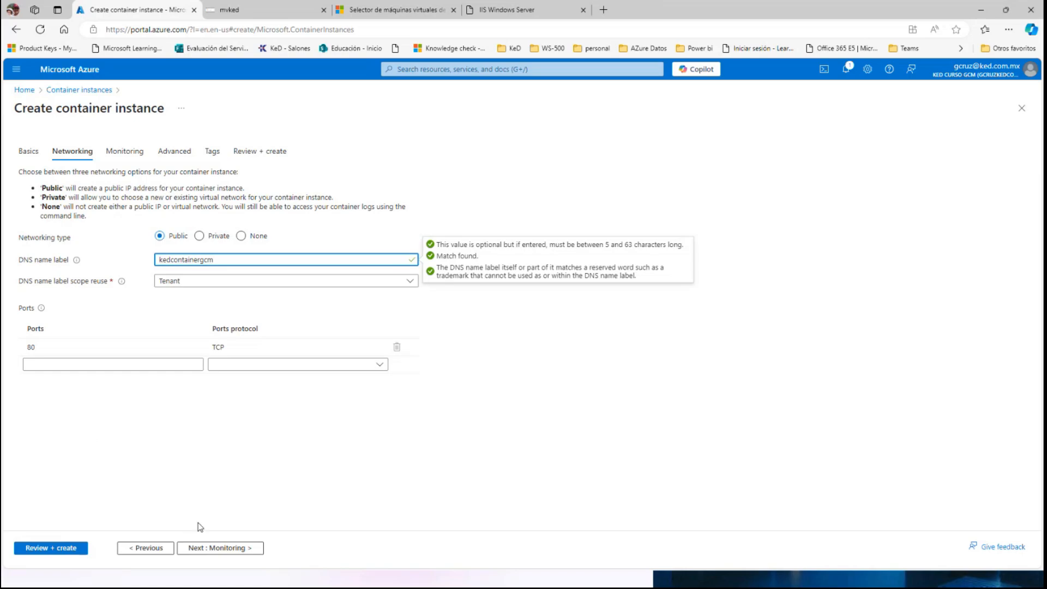
Keep the default monitoring, advanced and tag settings, validate the configuration and create the container instance.
{"action": "left_click", "coordinate": [216, 548]}
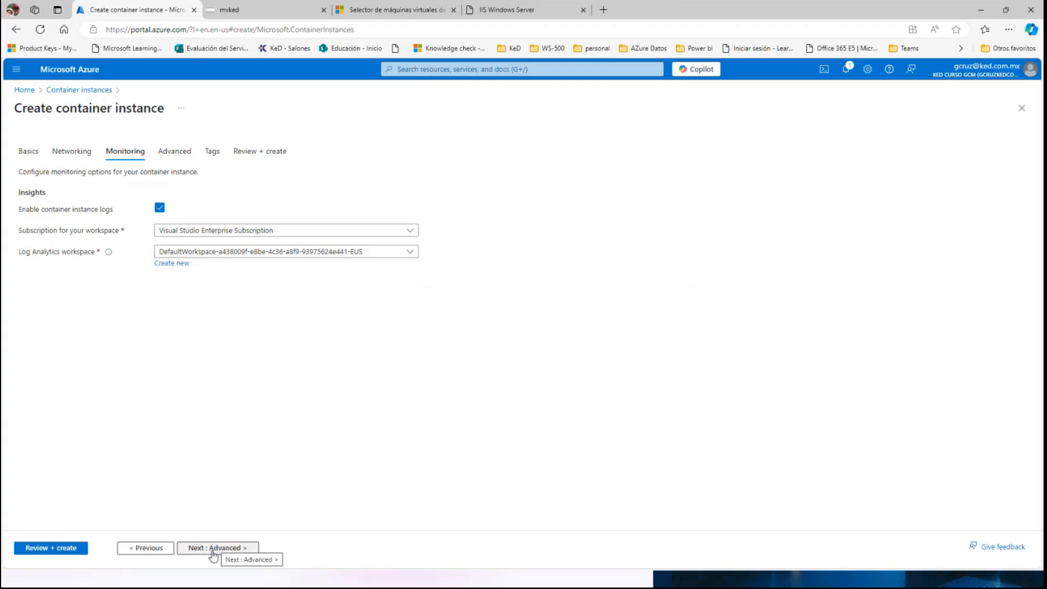
{"action": "left_click", "coordinate": [214, 548]}
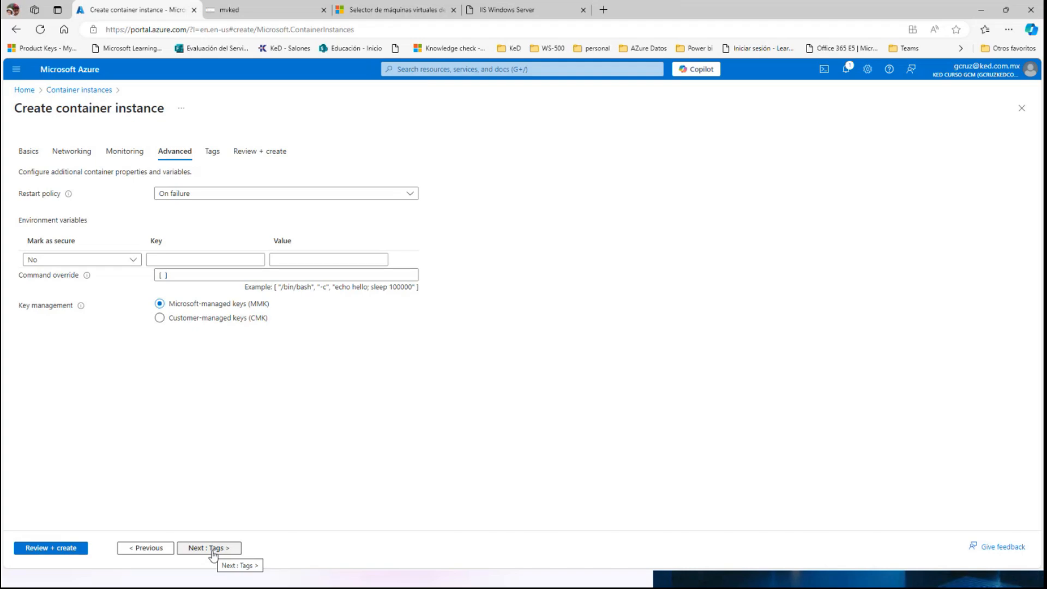
{"action": "left_click", "coordinate": [213, 550]}
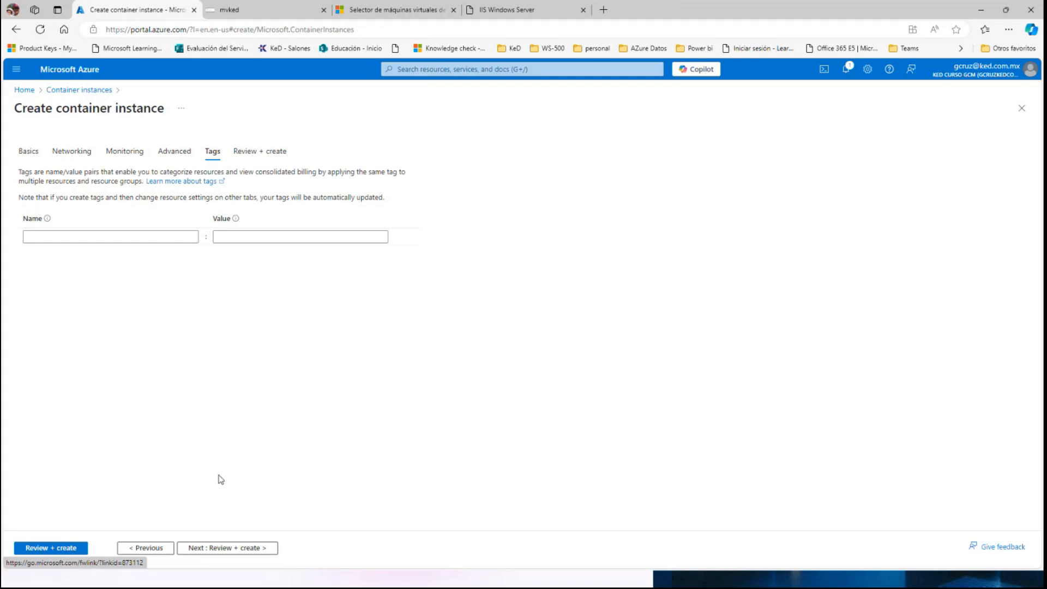
{"action": "left_click", "coordinate": [58, 551]}
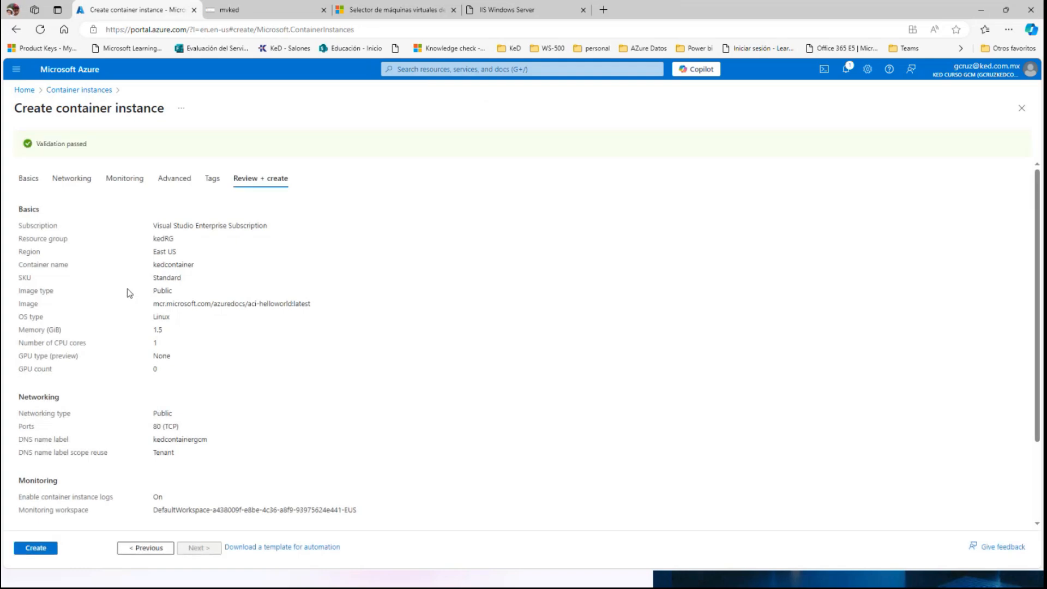
{"action": "left_click", "coordinate": [38, 549]}
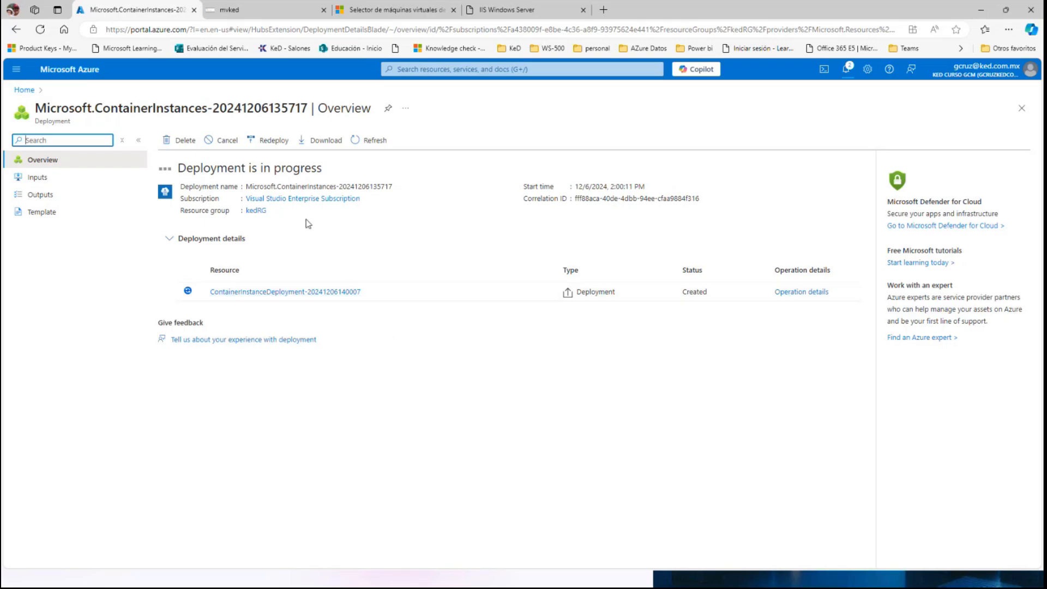
Check the deployment in the portal notifications, then open the kedcontainer resource and copy its FQDN.
{"action": "left_click", "coordinate": [849, 71]}
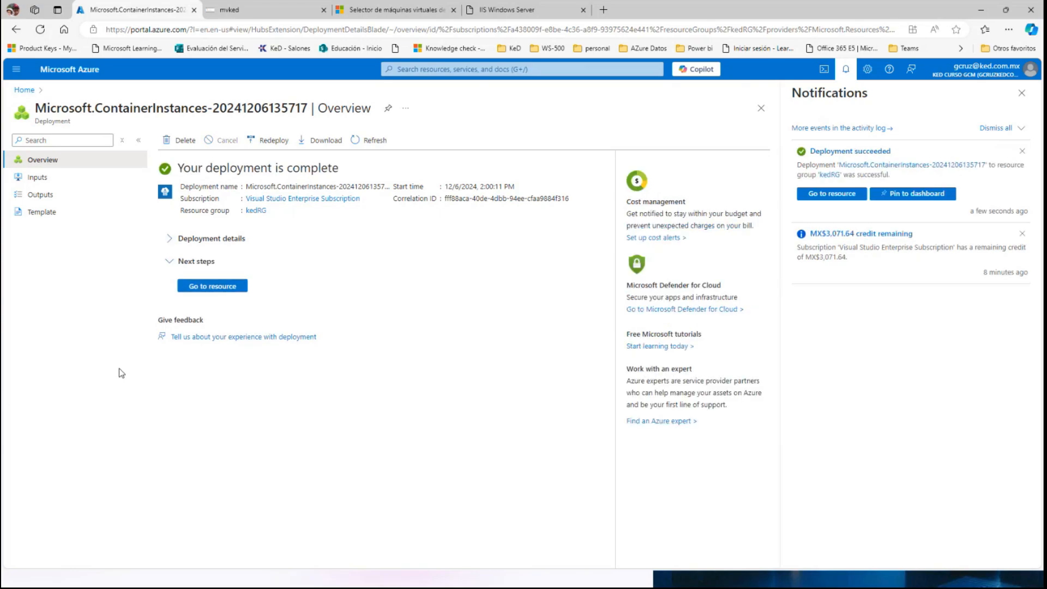
{"action": "left_click", "coordinate": [214, 287]}
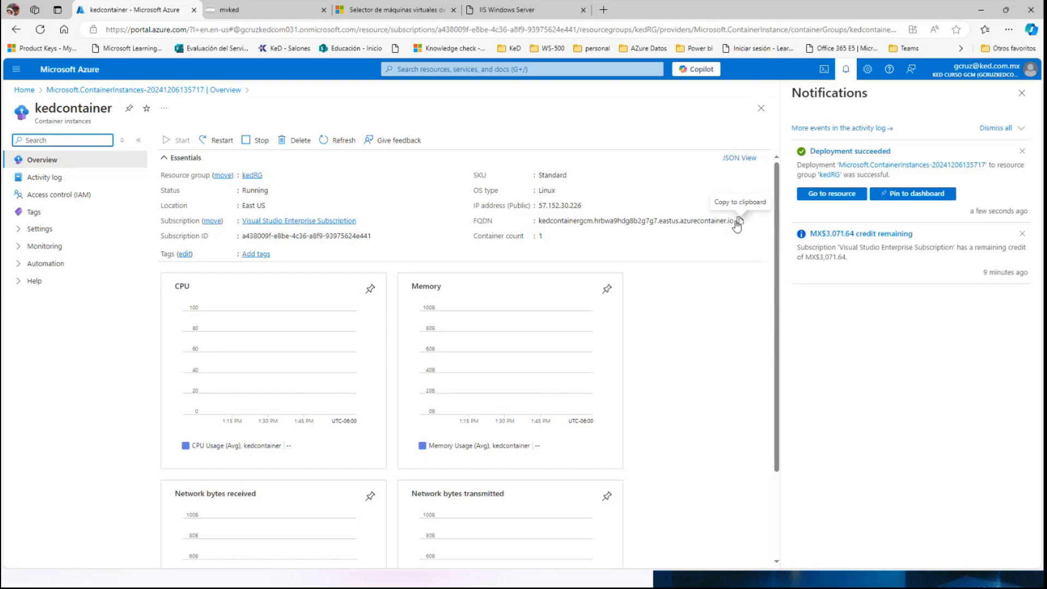
{"action": "left_click", "coordinate": [741, 222]}
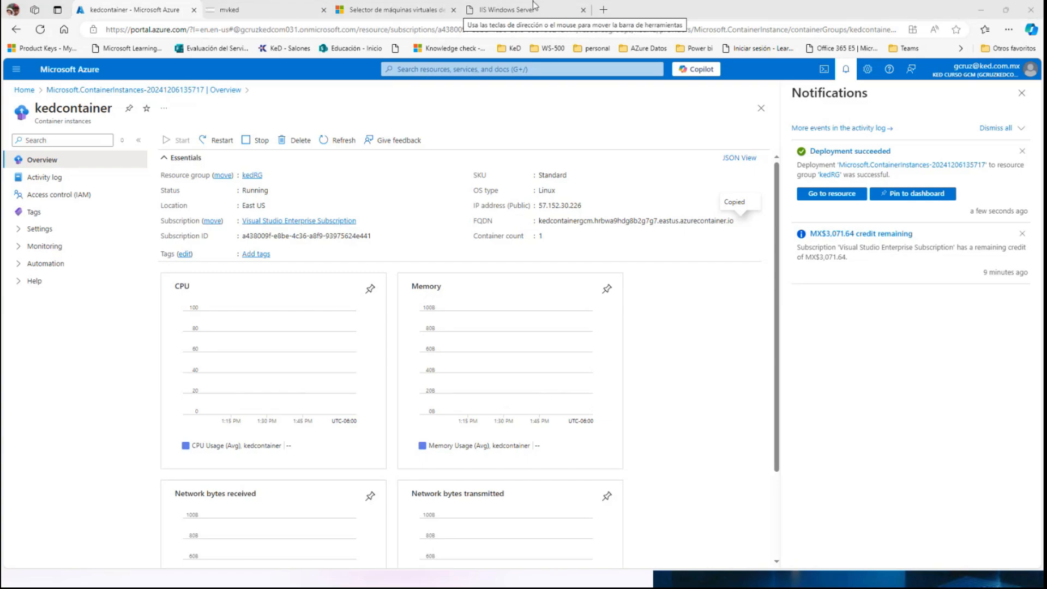
Open the copied address kedcontainergcm.hrbwa9hdg8b2g7g7.eastus.azurecontainer.io in a new browser tab.
{"action": "left_click", "coordinate": [603, 9]}
{"action": "left_click", "coordinate": [166, 29]}
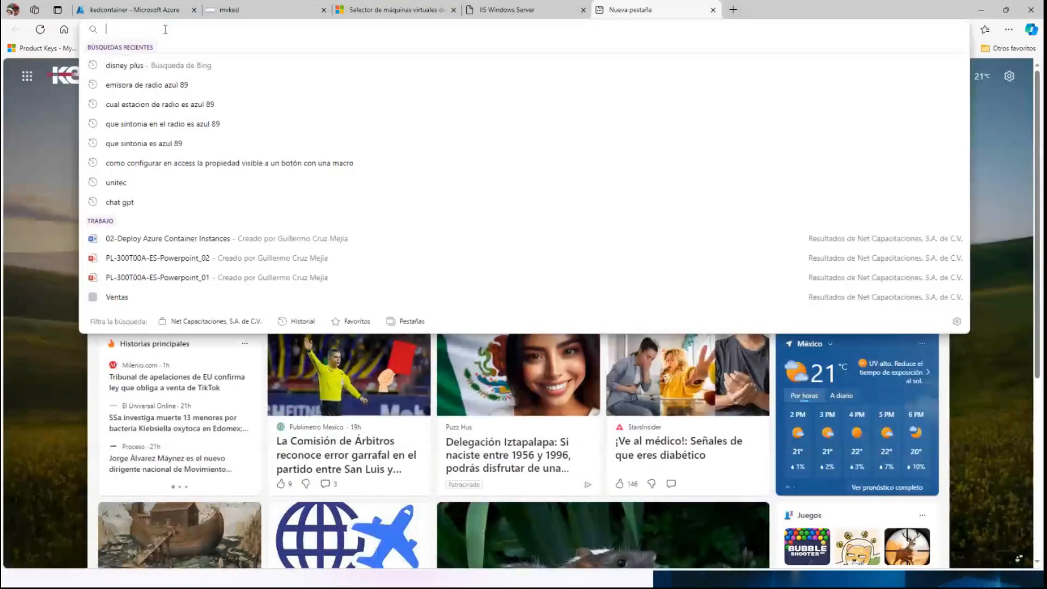
{"action": "key", "text": "ctrl+v"}
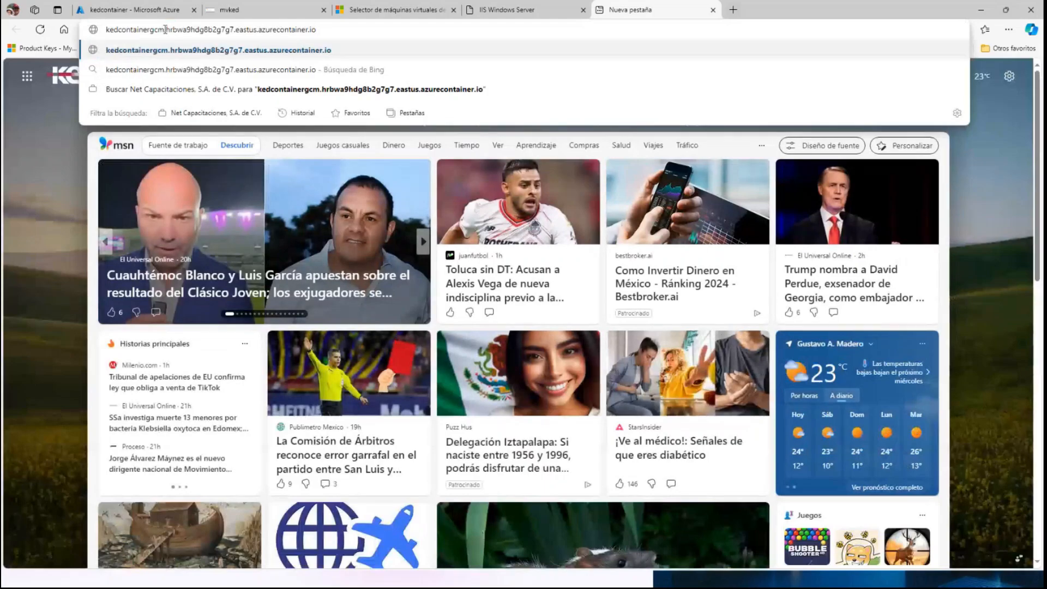
{"action": "key", "text": "Return"}
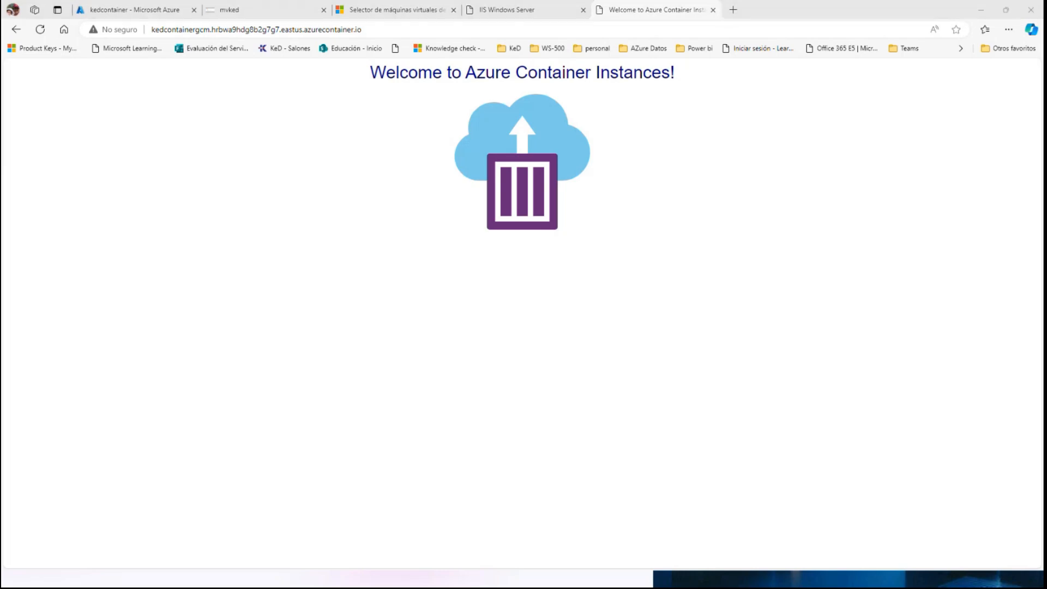
{"action": "key", "text": "alt+Tab"}
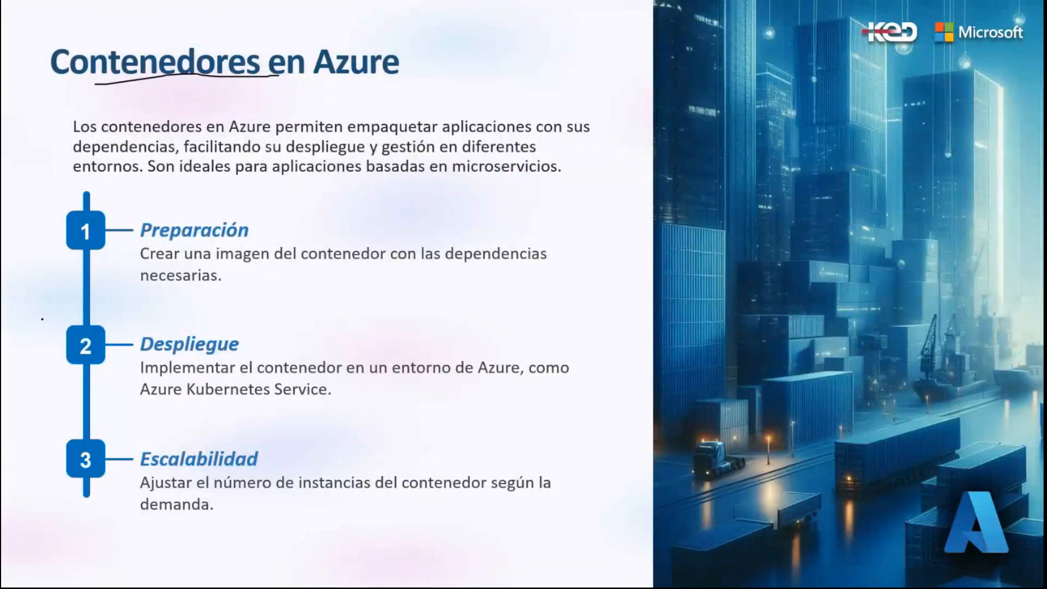
{"action": "key", "text": "Right"}
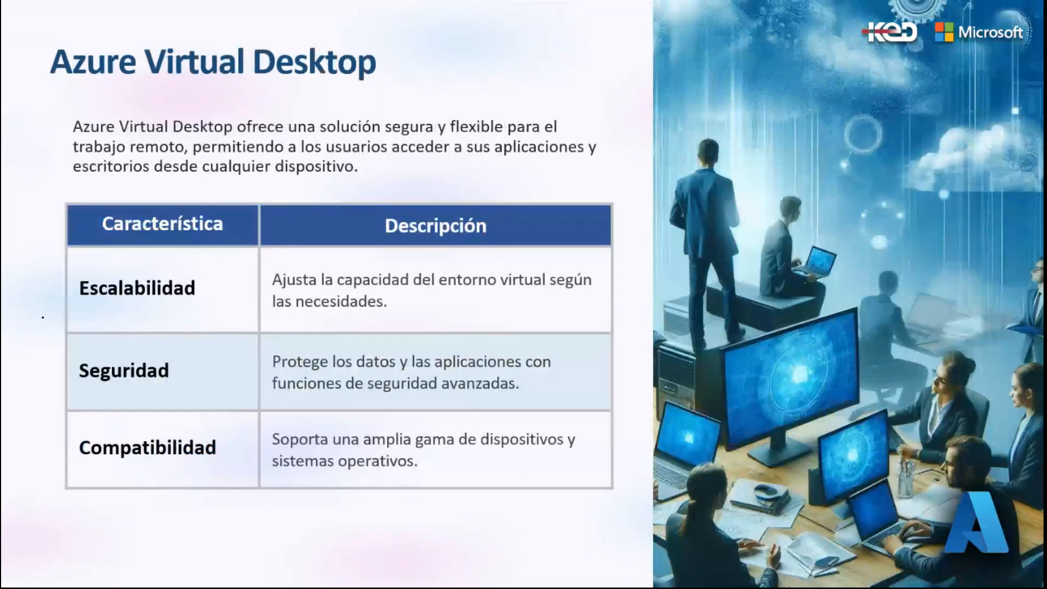
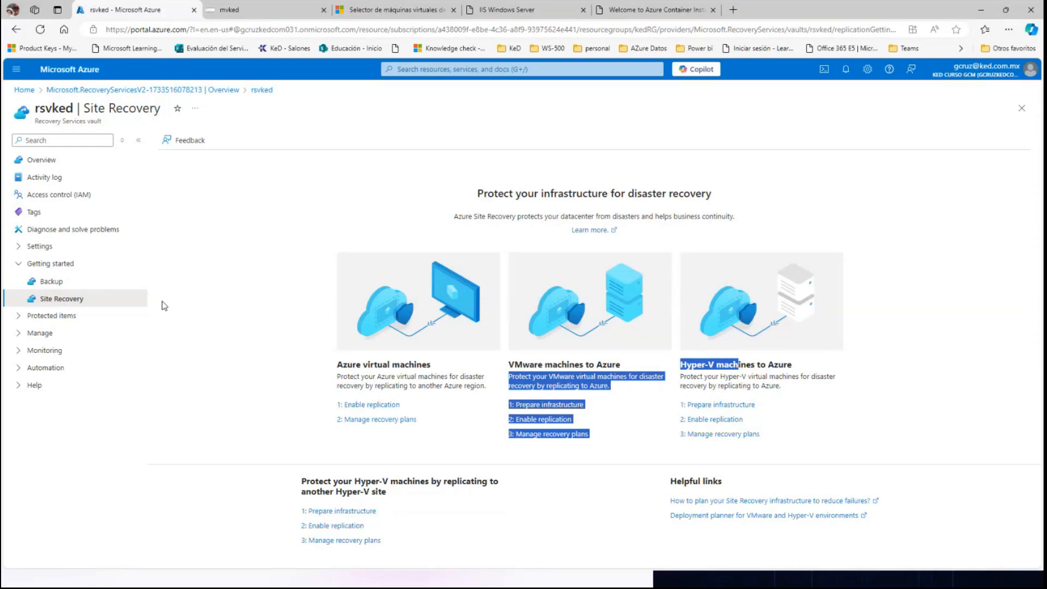
Return to the portal home, search for the Virtual networks service and start creating a virtual network.
{"action": "left_click", "coordinate": [81, 76]}
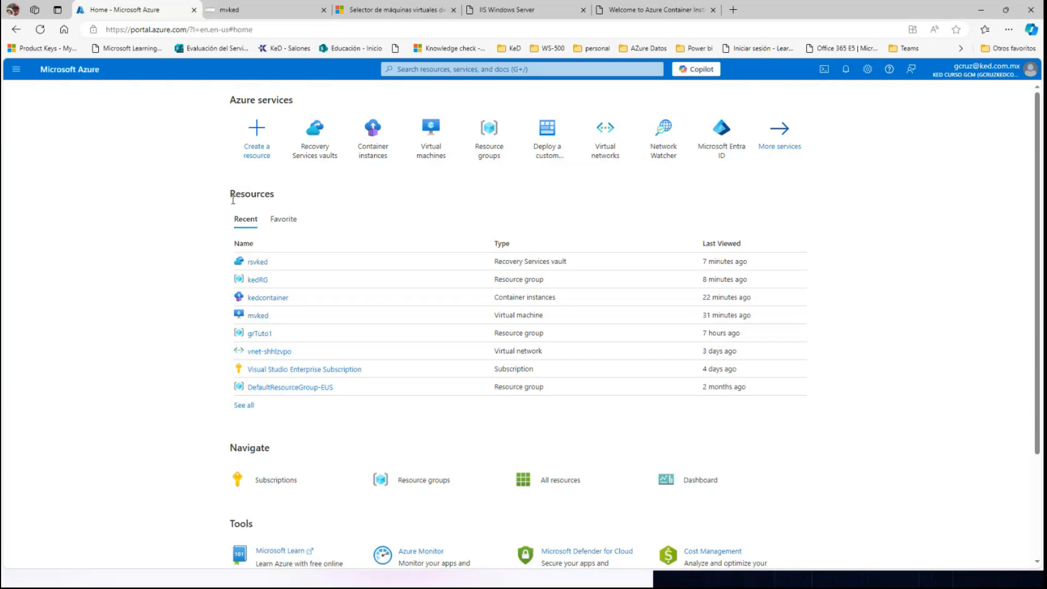
{"action": "left_click", "coordinate": [404, 67]}
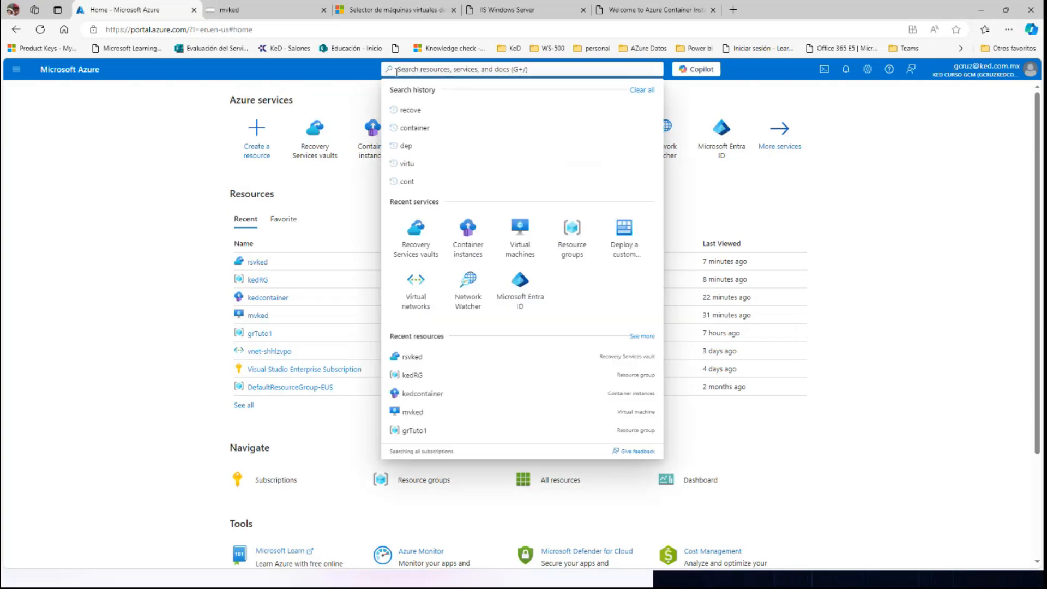
{"action": "type", "text": "virtual"}
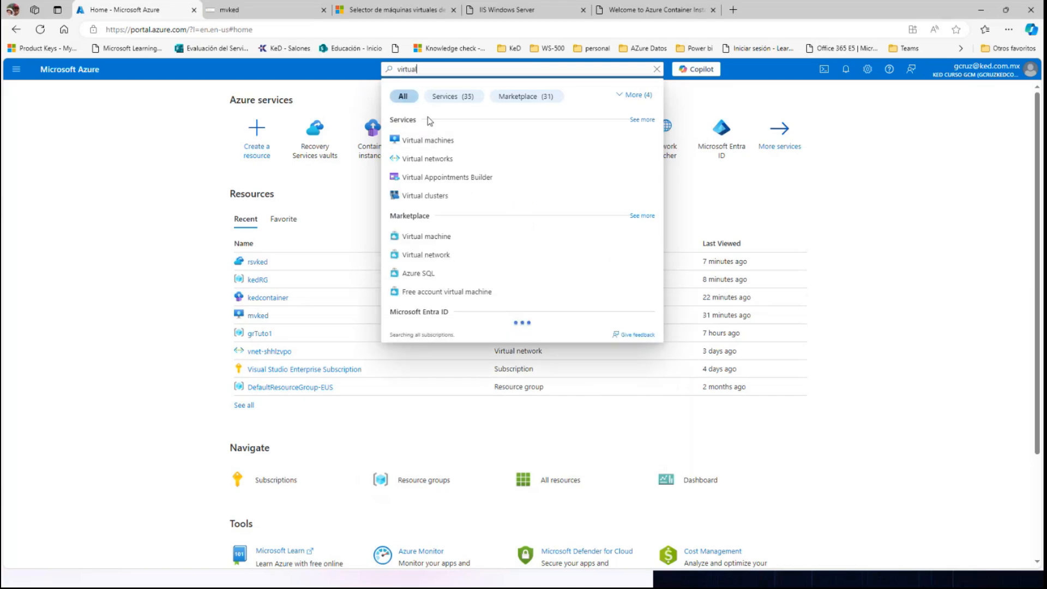
{"action": "left_click", "coordinate": [428, 159]}
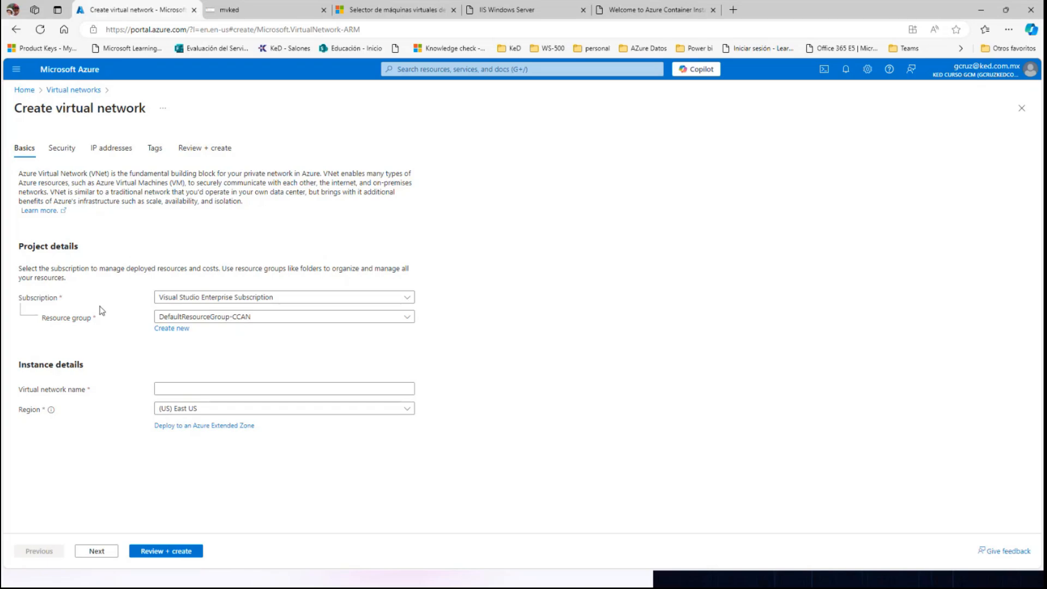
Assign the new virtual network to the kedRG resource group and name it CoreServicesVnet, keeping the East US region.
{"action": "left_click", "coordinate": [179, 319]}
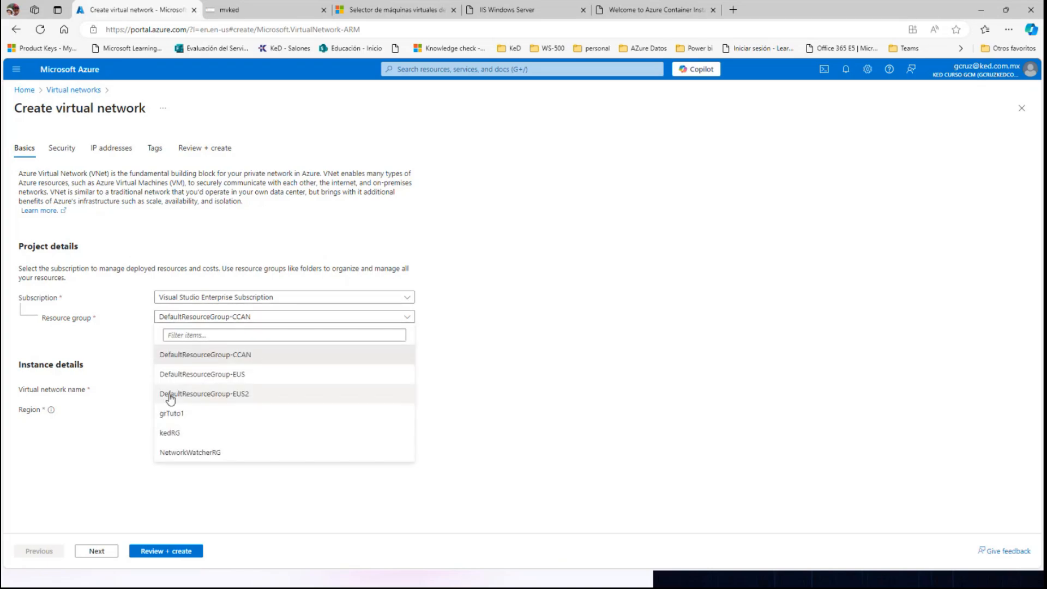
{"action": "left_click", "coordinate": [172, 436]}
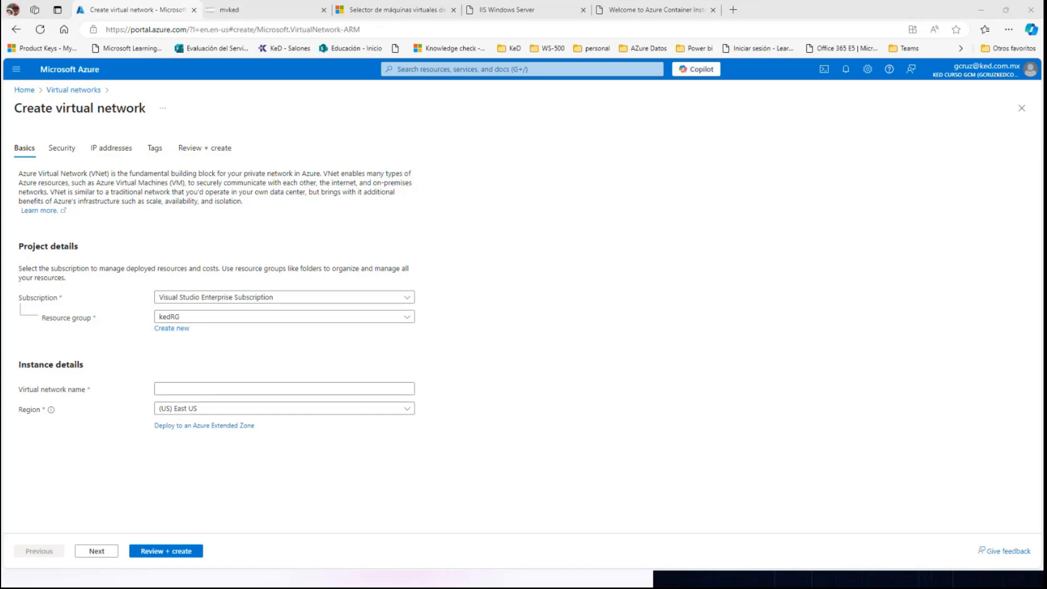
{"action": "left_click", "coordinate": [161, 391]}
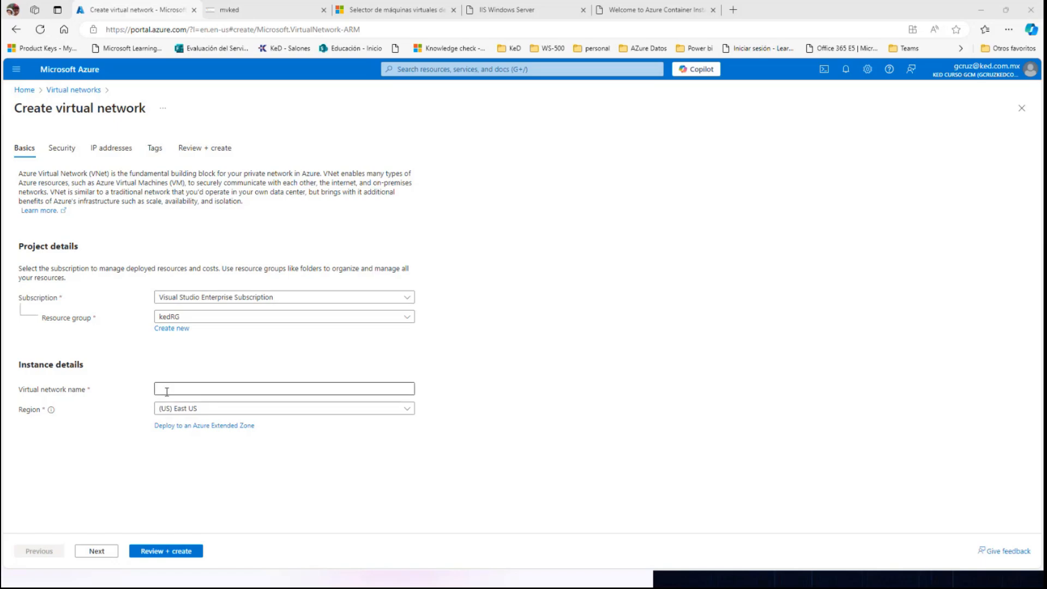
{"action": "type", "text": "CoreServicesVnet"}
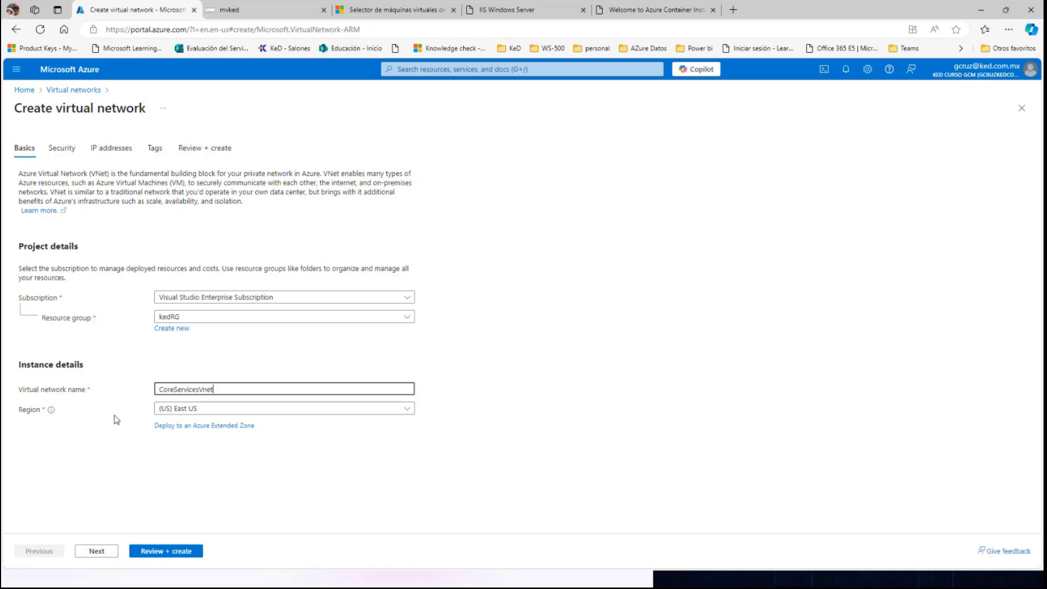
Leave the optional security services disabled and replace the default IPv4 address space with 10.20.0.0/16.
{"action": "left_click", "coordinate": [62, 149]}
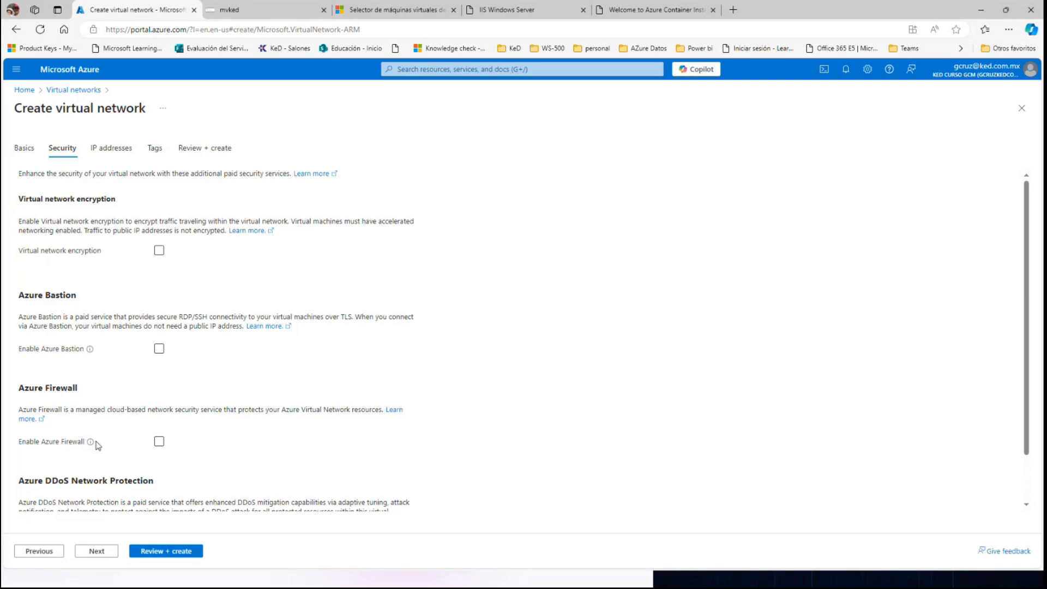
{"action": "left_click", "coordinate": [107, 149]}
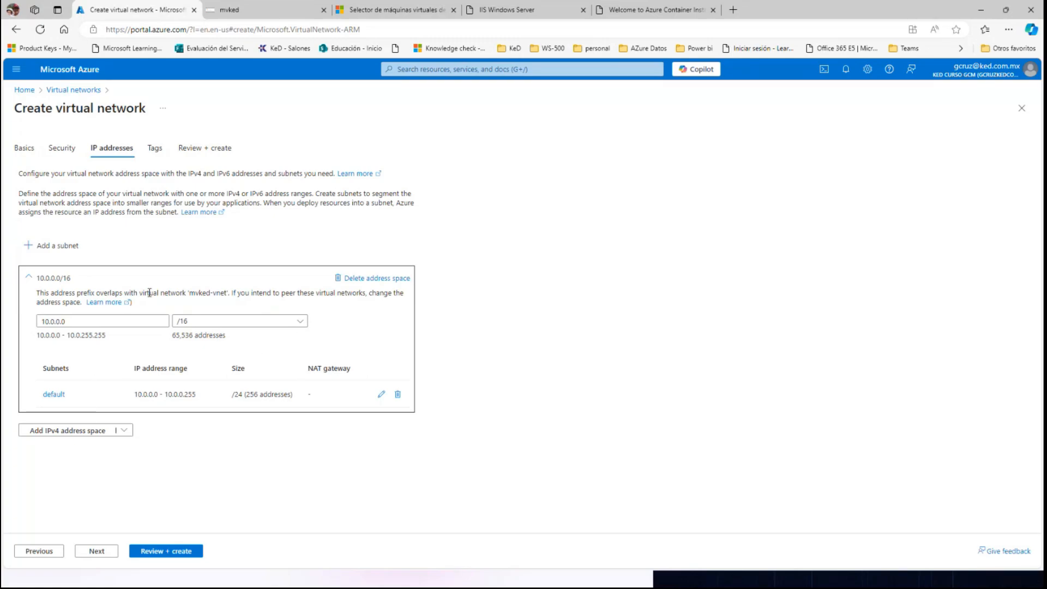
{"action": "left_click", "coordinate": [379, 279]}
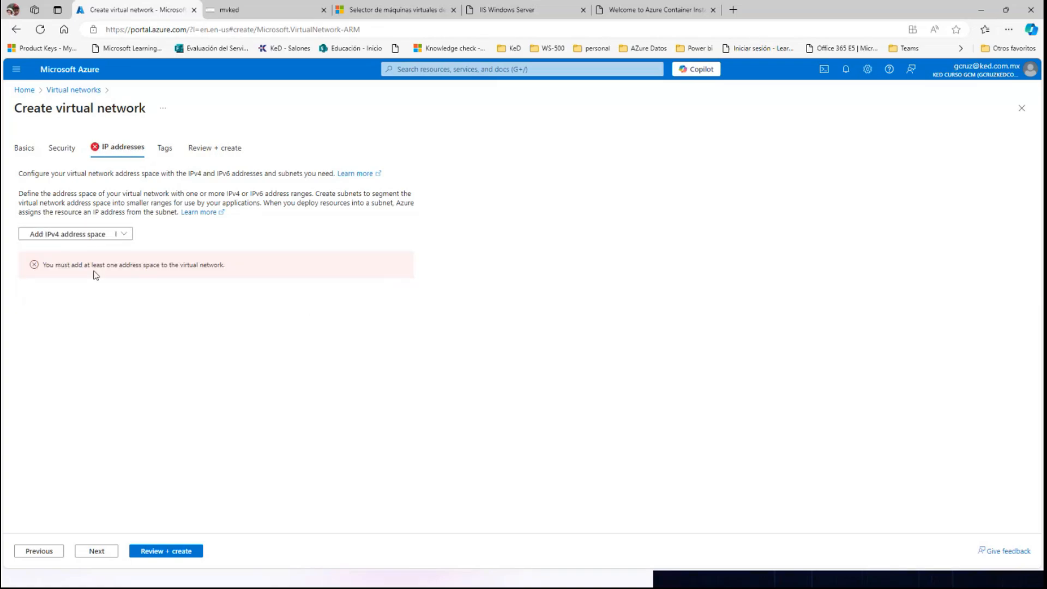
{"action": "left_click", "coordinate": [67, 239]}
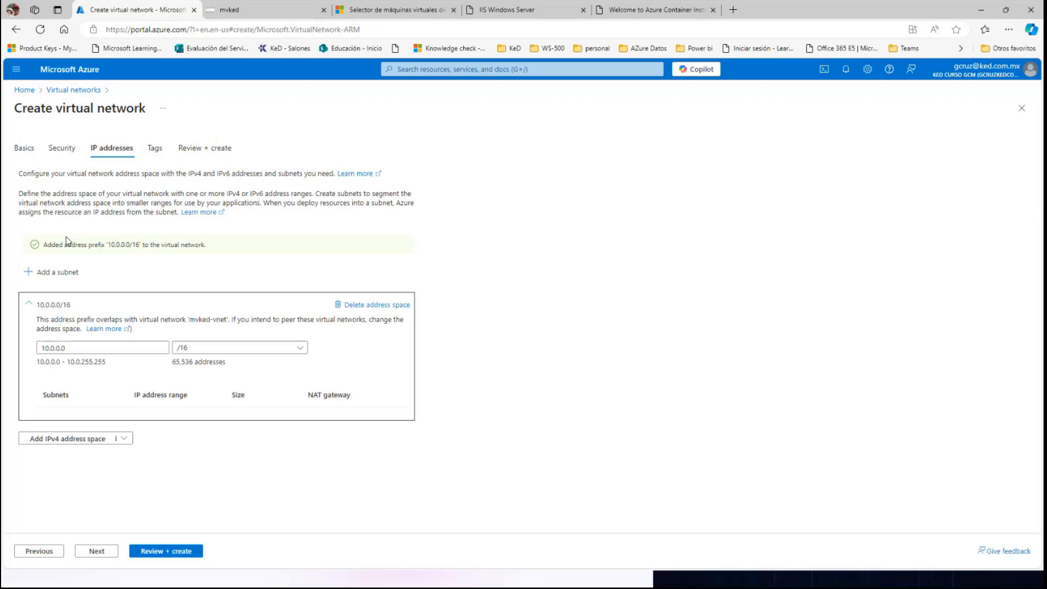
{"action": "left_click", "coordinate": [53, 349]}
{"action": "type", "text": "2"}
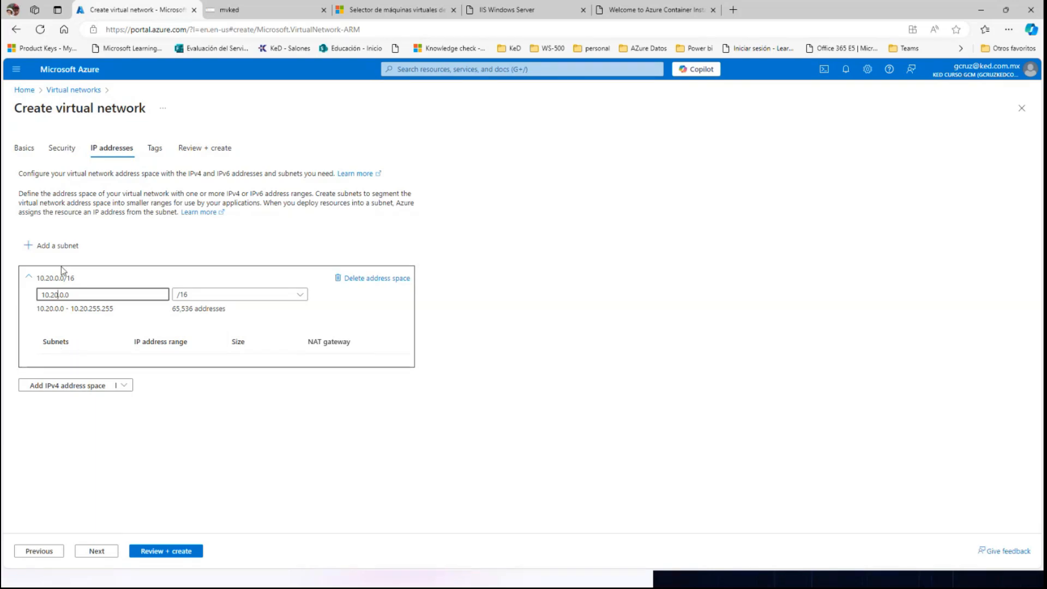
Add a subnet named SharedServicesSubnet with starting address 10.20.10.0 and size /24.
{"action": "left_click", "coordinate": [60, 248]}
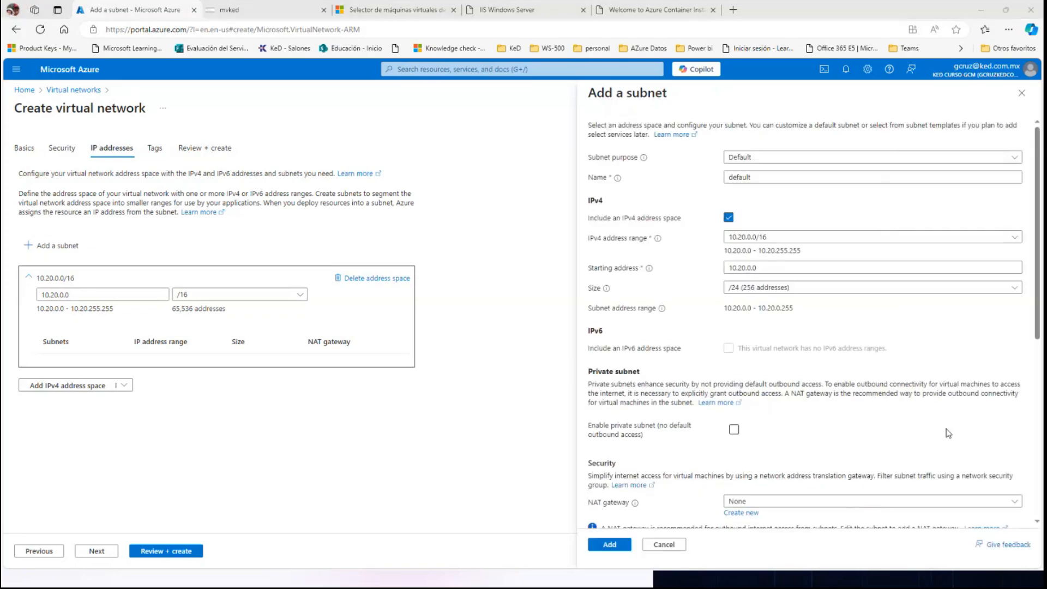
{"action": "left_click", "coordinate": [762, 172]}
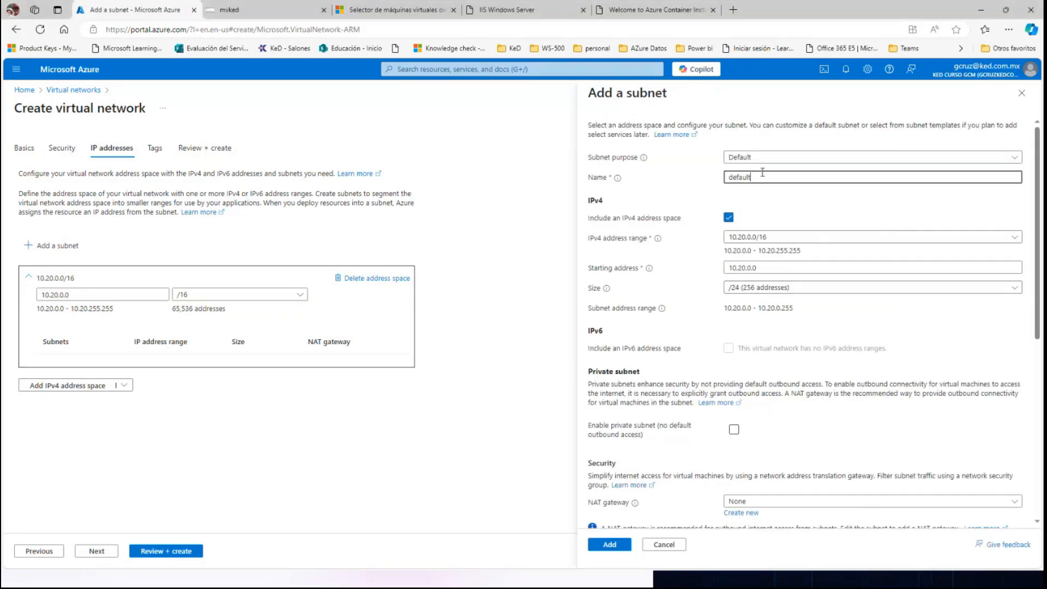
{"action": "left_click_drag", "start_coordinate": [764, 175], "coordinate": [703, 176]}
{"action": "type", "text": "SharedServicesSubnet"}
{"action": "left_click", "coordinate": [748, 268]}
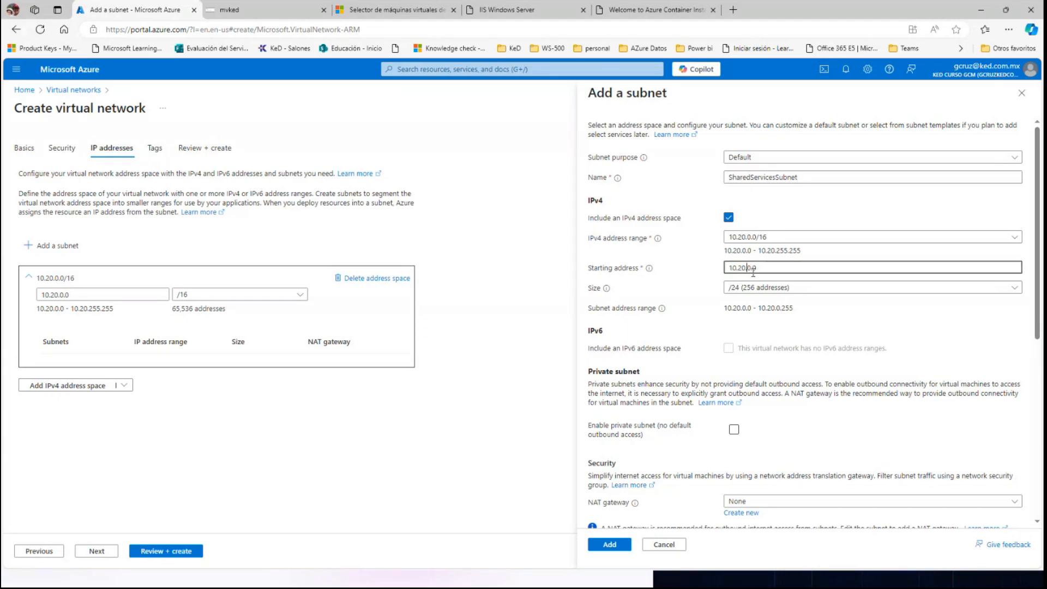
{"action": "type", "text": "1"}
{"action": "left_click", "coordinate": [609, 546]}
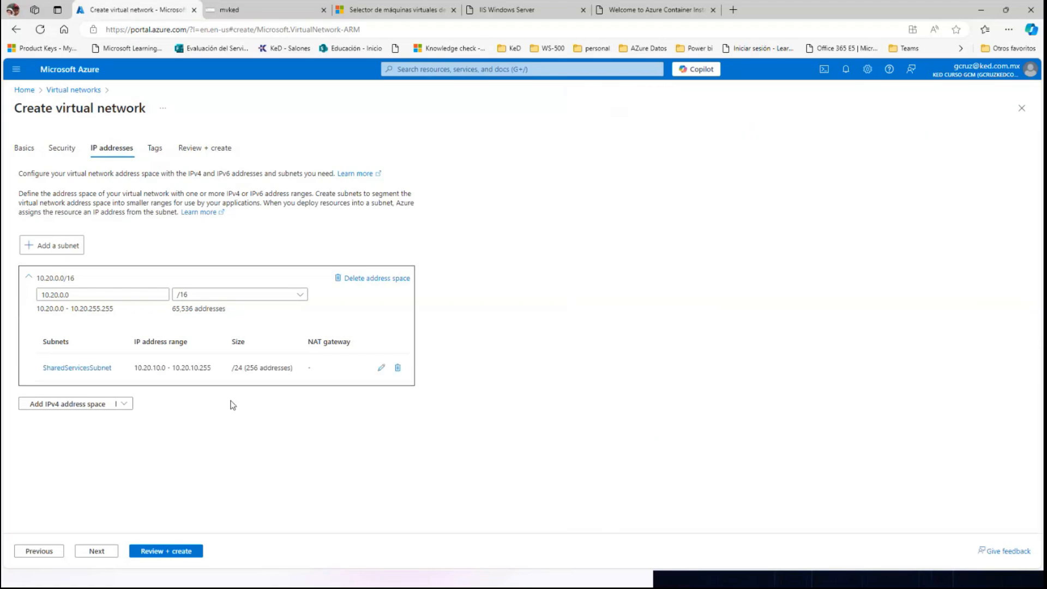
Add a second subnet named DatabaseSubnet with starting address 10.20.20.0 and size /24.
{"action": "left_click", "coordinate": [63, 247]}
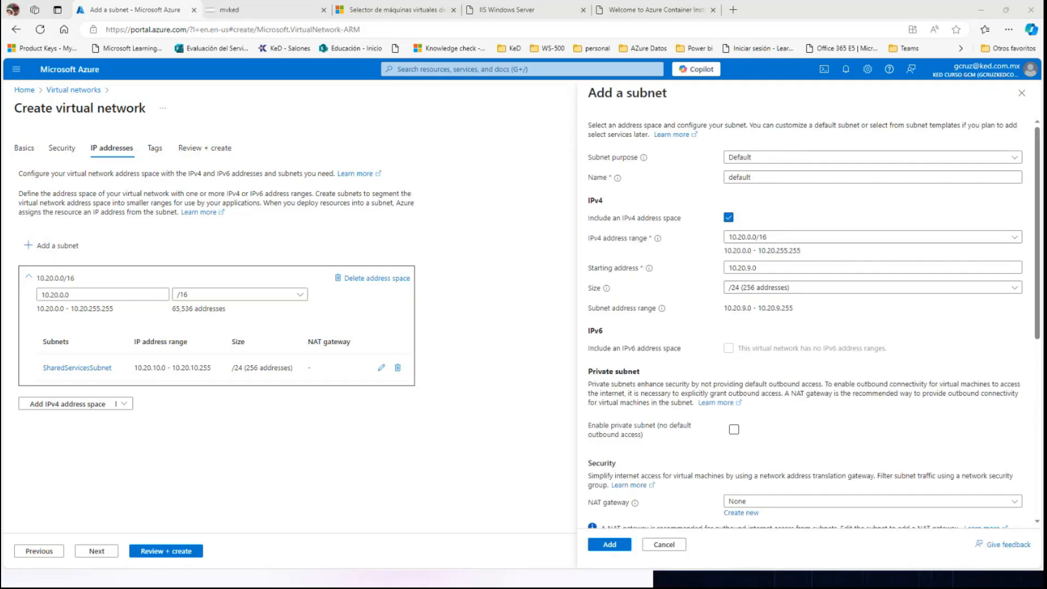
{"action": "left_click", "coordinate": [762, 178]}
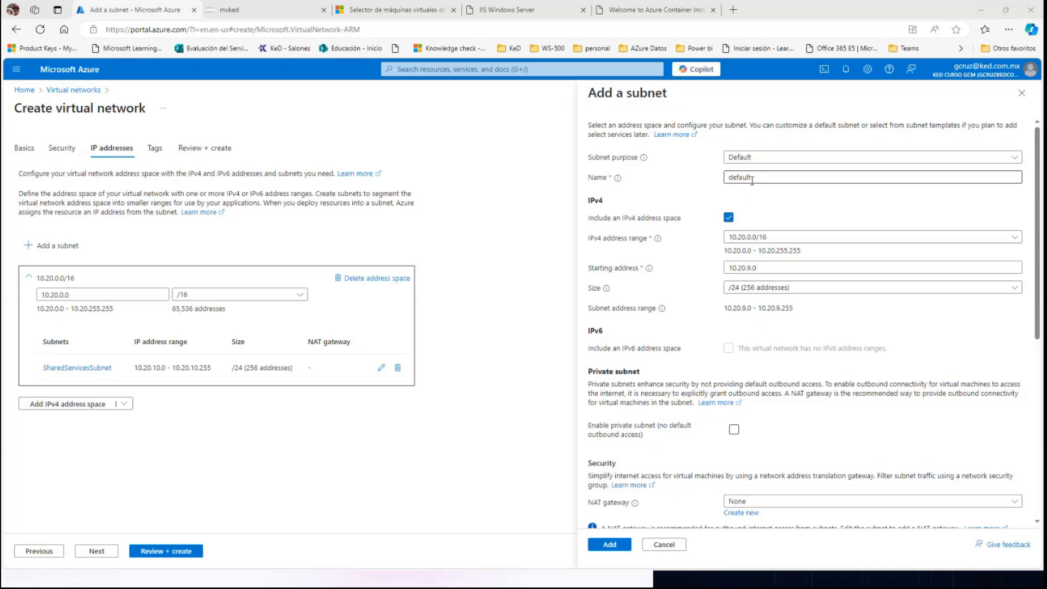
{"action": "double_click", "coordinate": [761, 178]}
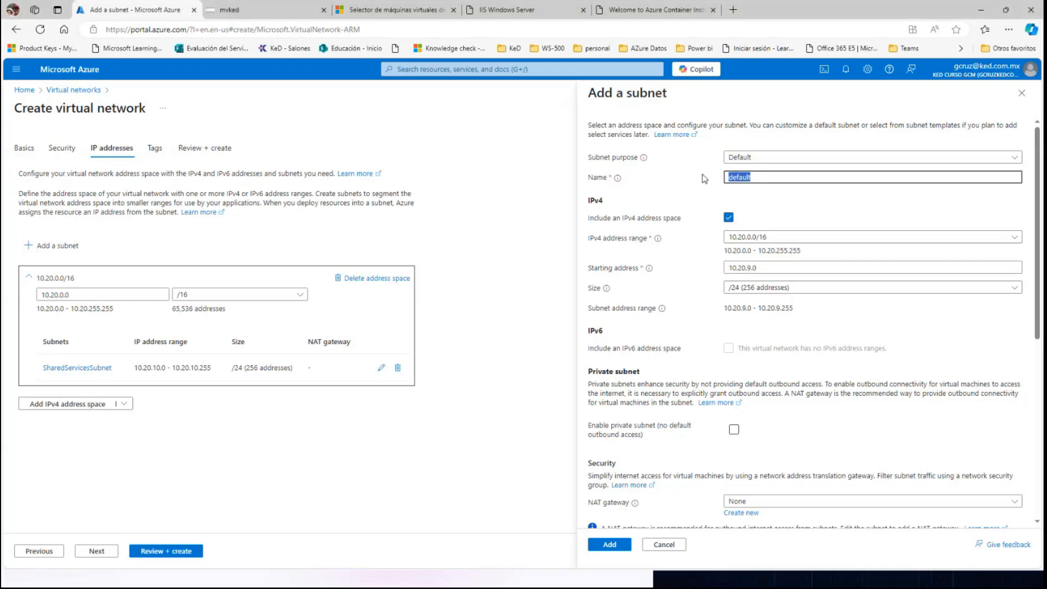
{"action": "type", "text": "DatabaseSubnet"}
{"action": "left_click", "coordinate": [747, 268]}
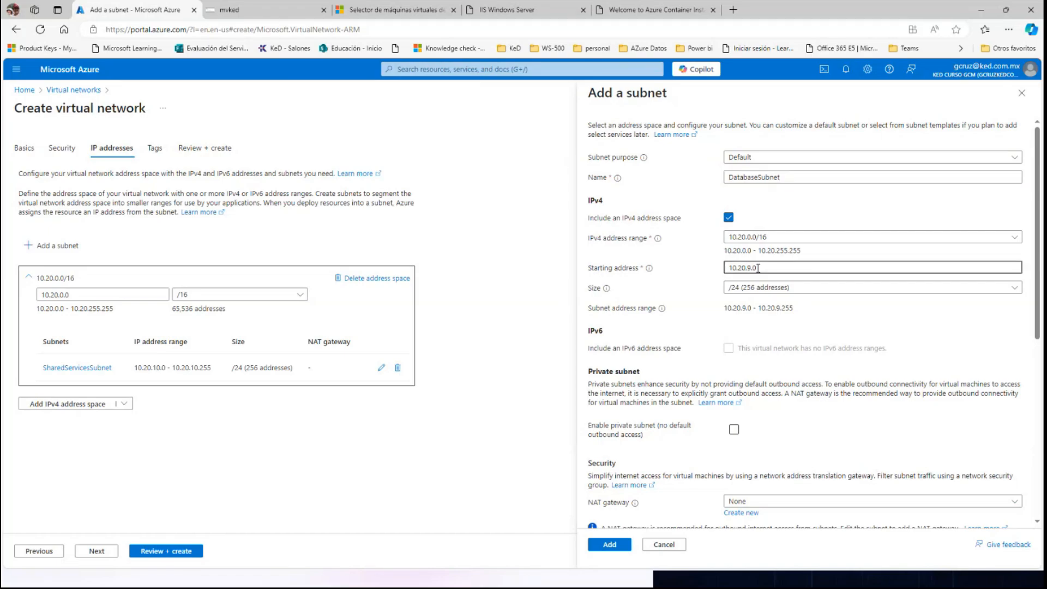
{"action": "key", "text": "BackSpace"}
{"action": "key", "text": "BackSpace"}
{"action": "key", "text": "BackSpace"}
{"action": "type", "text": "20.20.0"}
{"action": "left_click", "coordinate": [609, 545]}
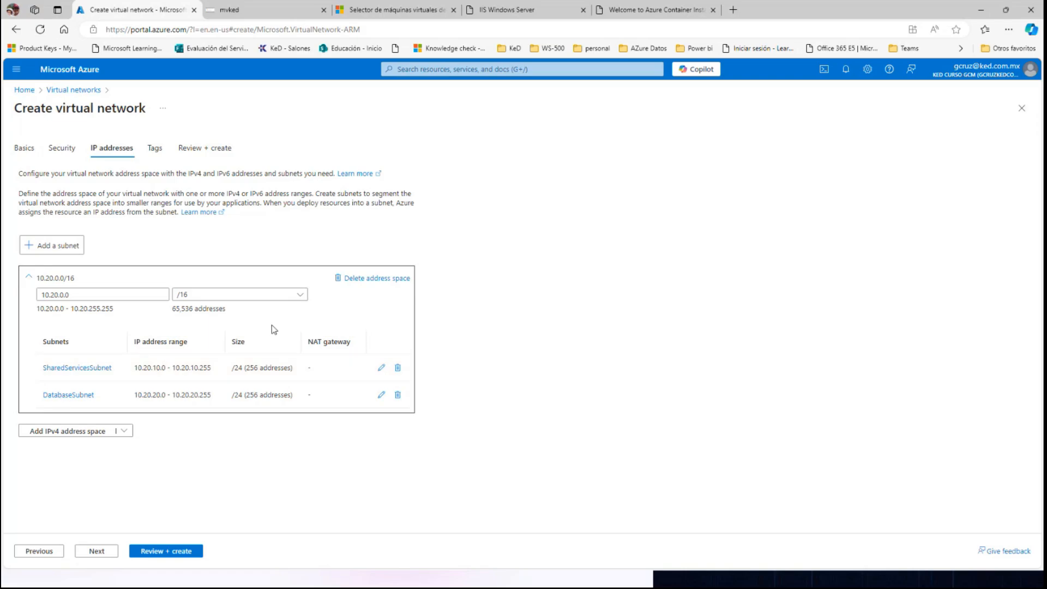
Validate and create the virtual network, and open the deployed CoreServicesVnet resource.
{"action": "left_click", "coordinate": [153, 552]}
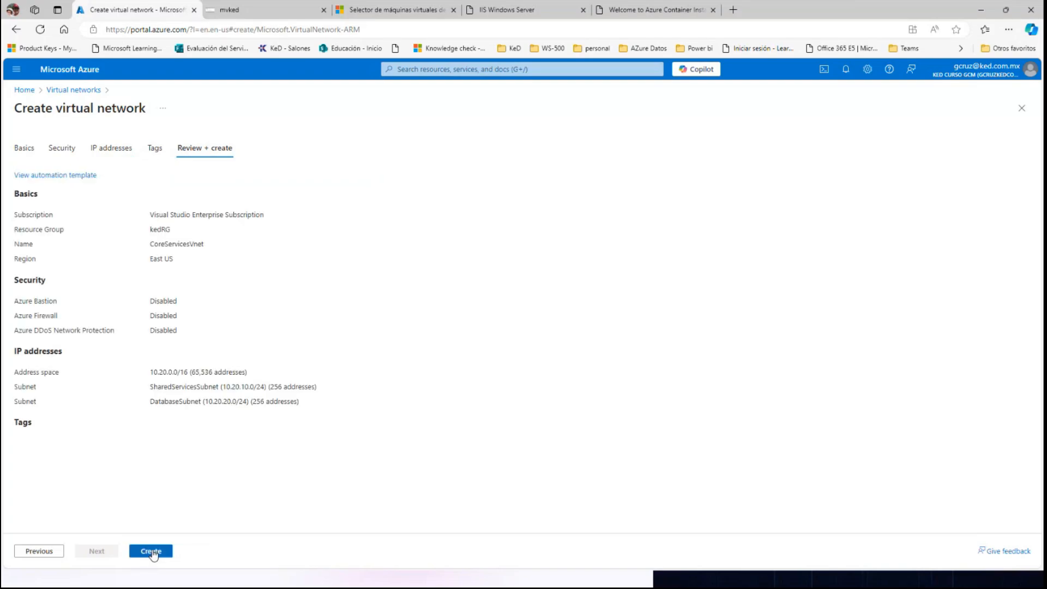
{"action": "left_click", "coordinate": [153, 552]}
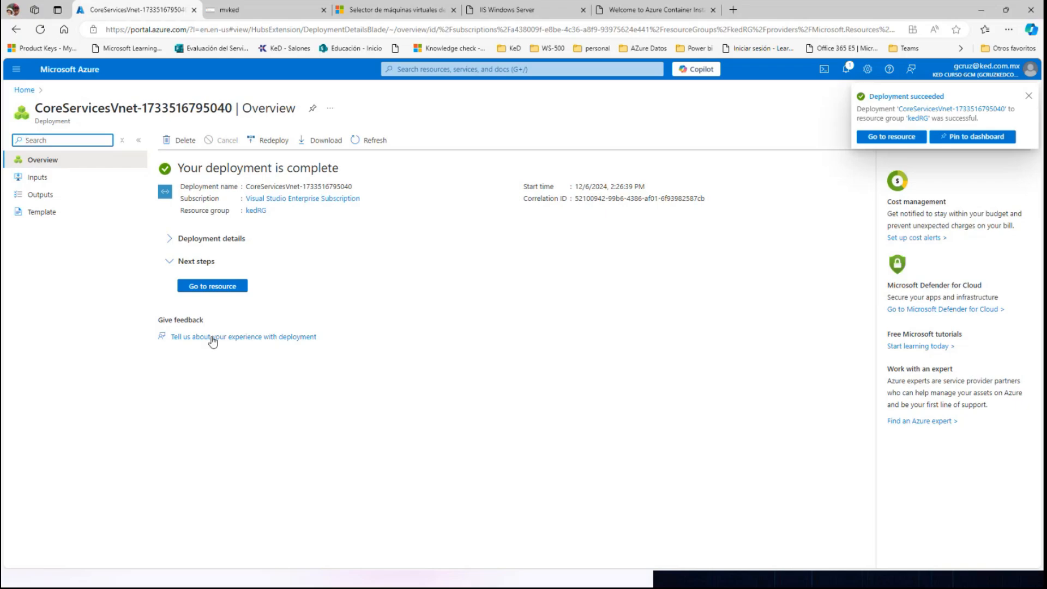
{"action": "left_click", "coordinate": [210, 287]}
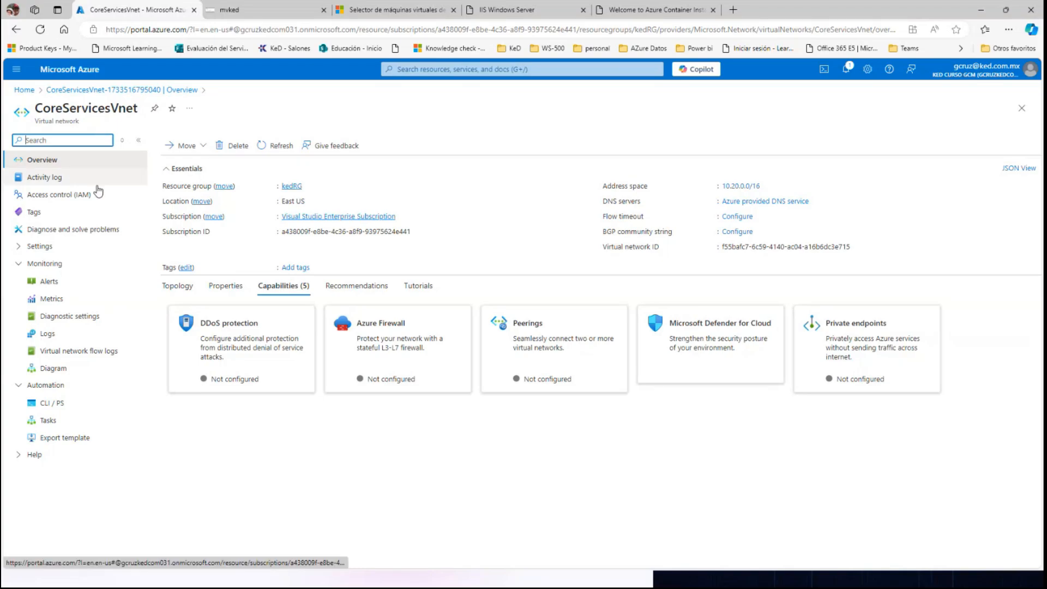
Review the subnets and the address space in the settings of CoreServicesVnet.
{"action": "left_click", "coordinate": [21, 265]}
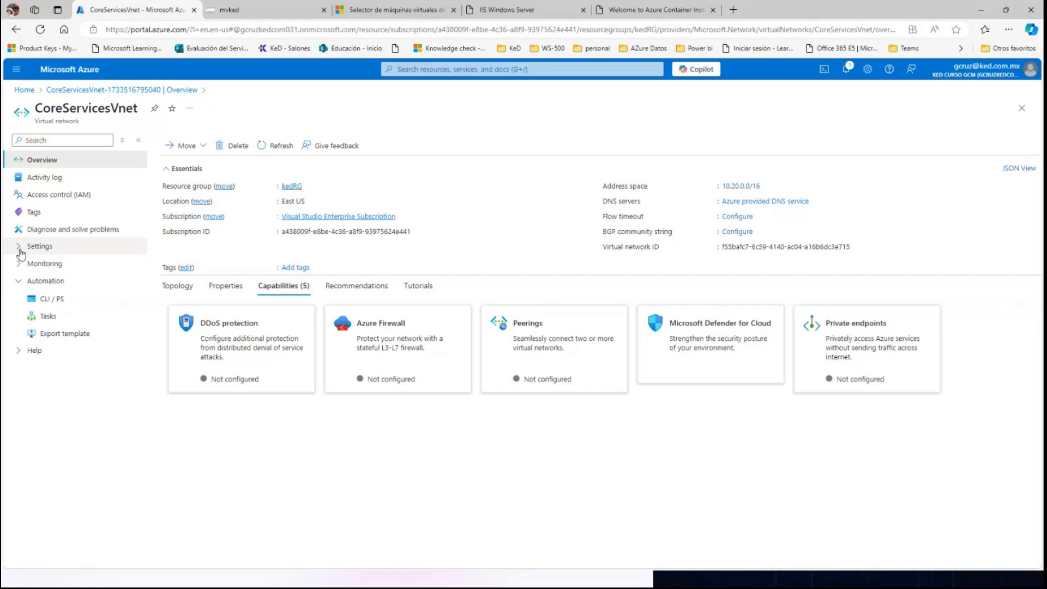
{"action": "left_click", "coordinate": [20, 250]}
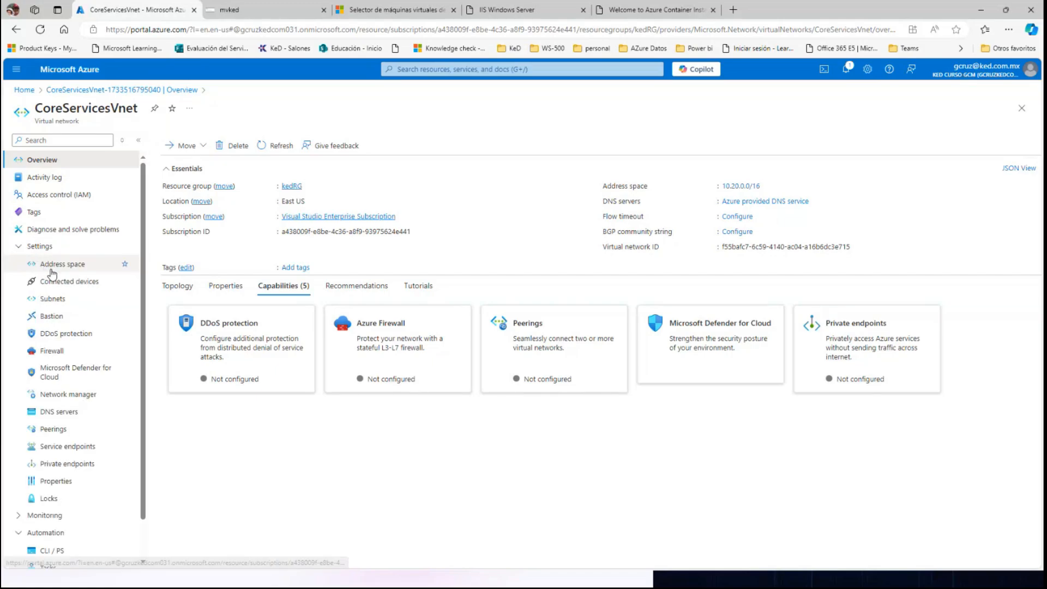
{"action": "left_click", "coordinate": [54, 300]}
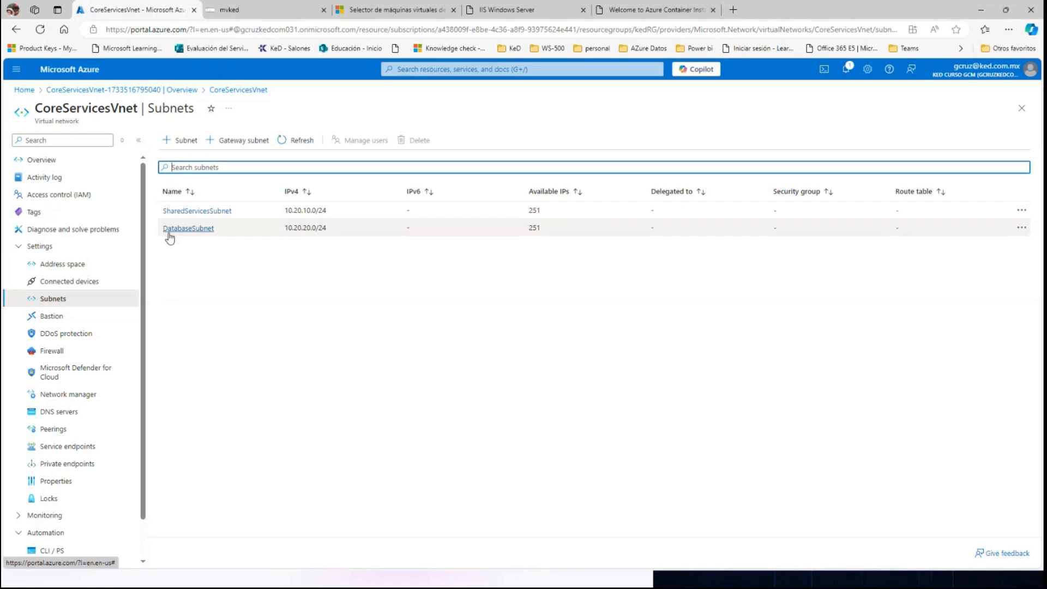
{"action": "left_click", "coordinate": [61, 266]}
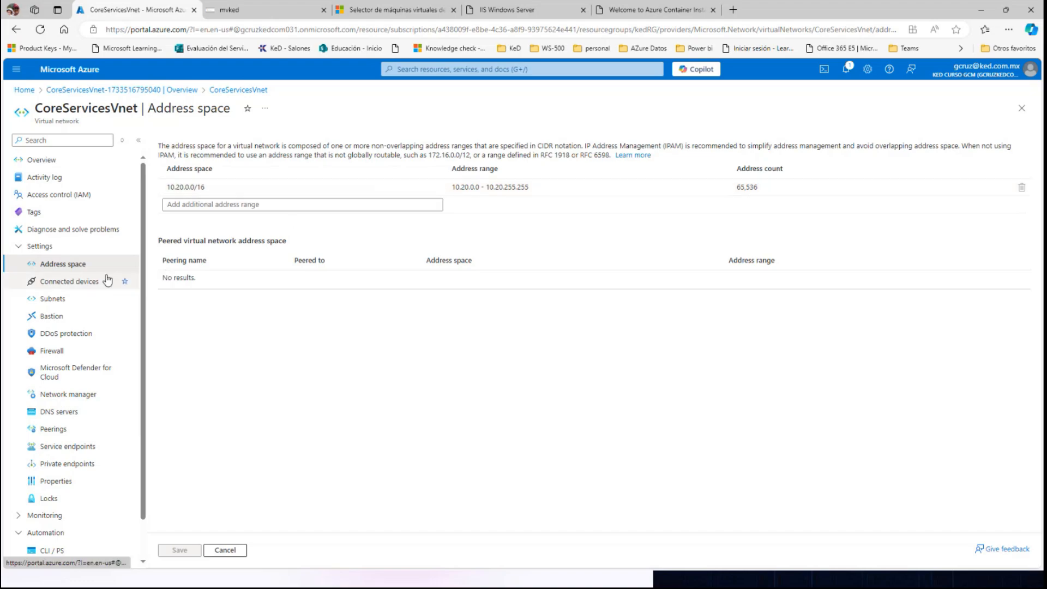
Open the export template of CoreServicesVnet and examine its address space and subnet definitions.
{"action": "left_click", "coordinate": [21, 250]}
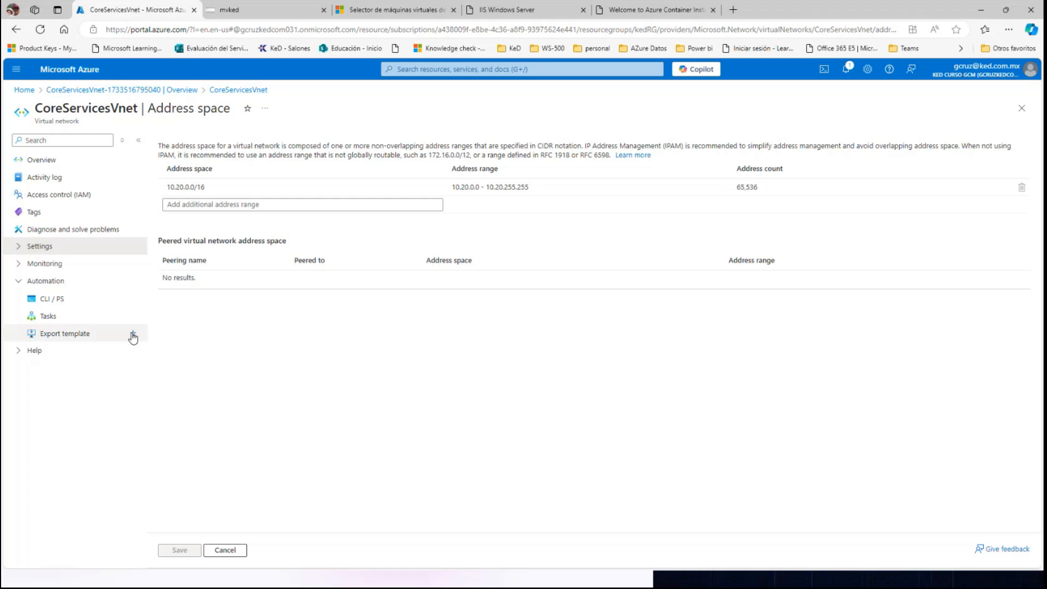
{"action": "left_click", "coordinate": [23, 281]}
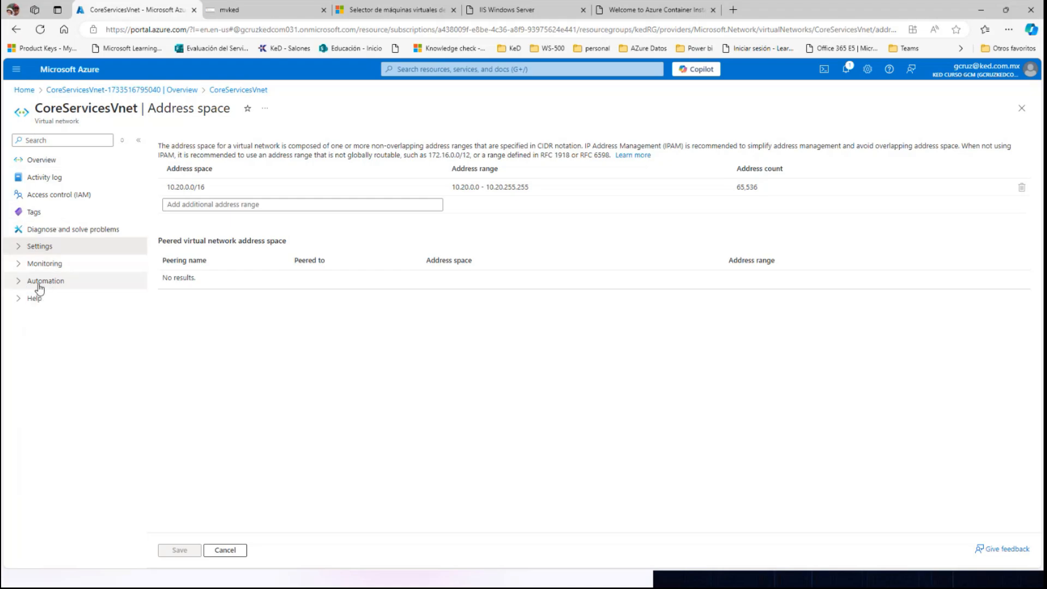
{"action": "left_click", "coordinate": [22, 282]}
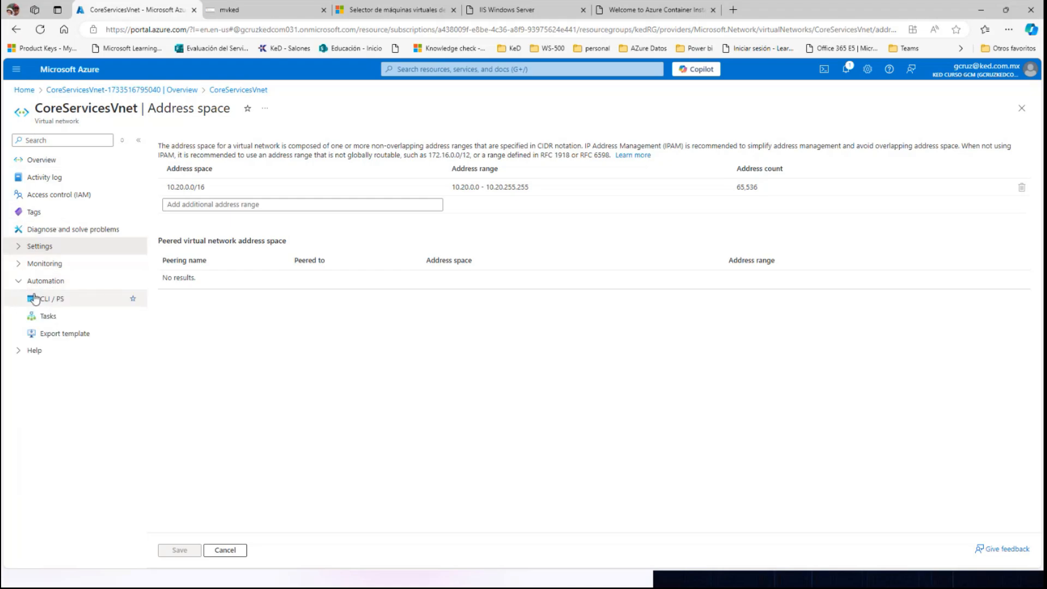
{"action": "left_click", "coordinate": [52, 335]}
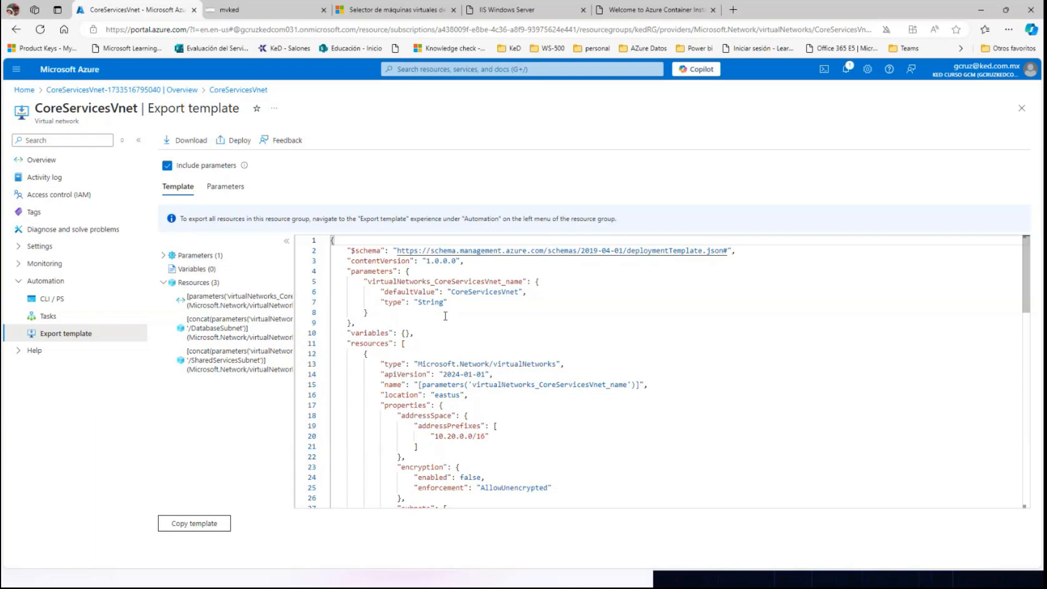
{"action": "scroll", "coordinate": [445, 316], "scroll_direction": "down", "scroll_amount": 6}
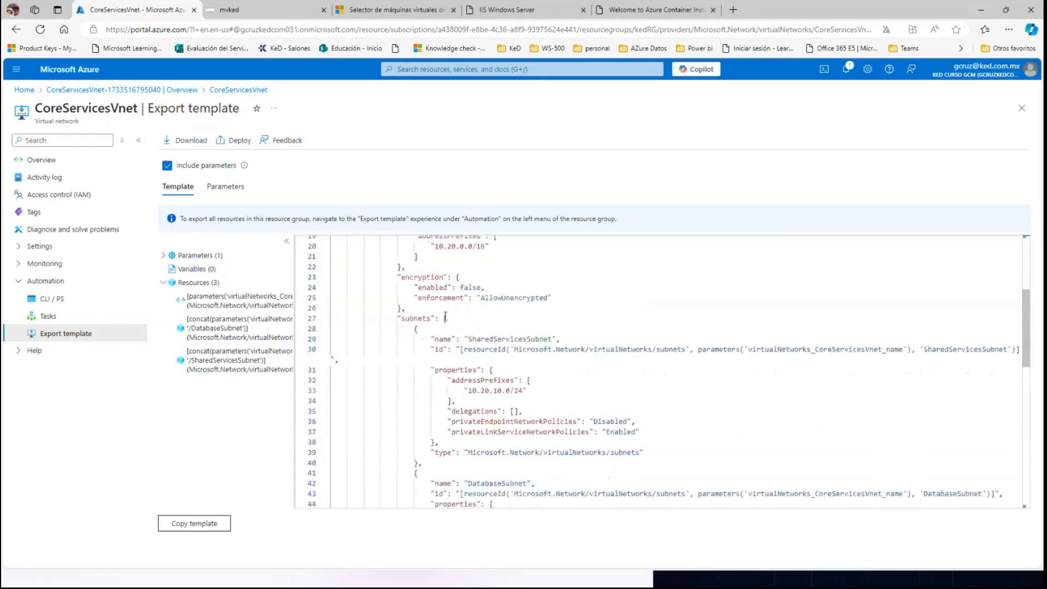
{"action": "scroll", "coordinate": [445, 315], "scroll_direction": "down", "scroll_amount": 3}
{"action": "scroll", "coordinate": [445, 315], "scroll_direction": "up", "scroll_amount": 5}
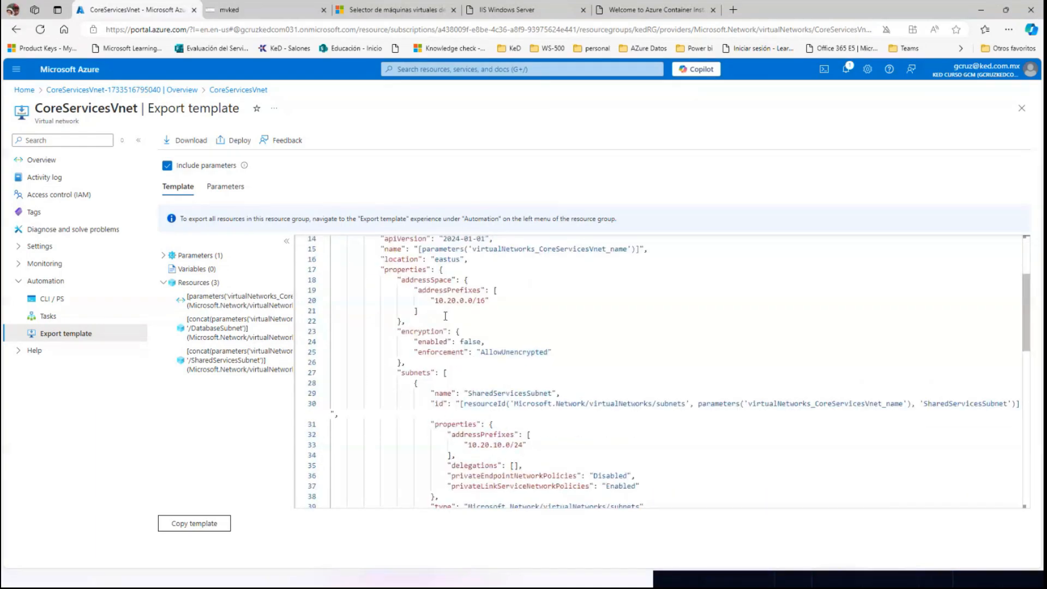
Download the CoreServicesVnet export template and inspect the contents of ExportedTemplate-kedRG.zip in the downloads folder.
{"action": "scroll", "coordinate": [445, 316], "scroll_direction": "up", "scroll_amount": 5}
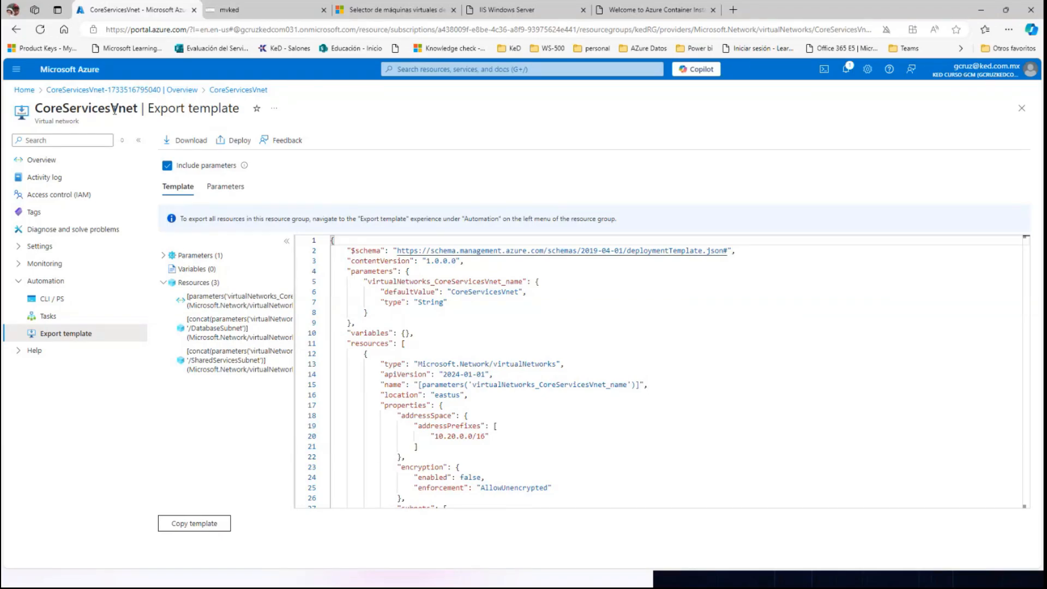
{"action": "left_click", "coordinate": [185, 143]}
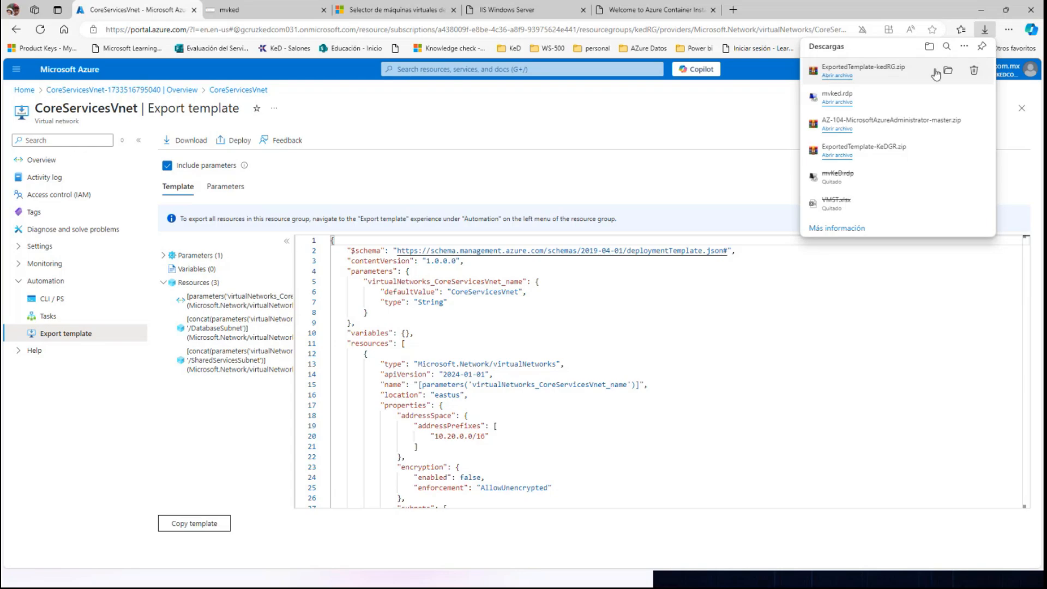
{"action": "left_click", "coordinate": [949, 71]}
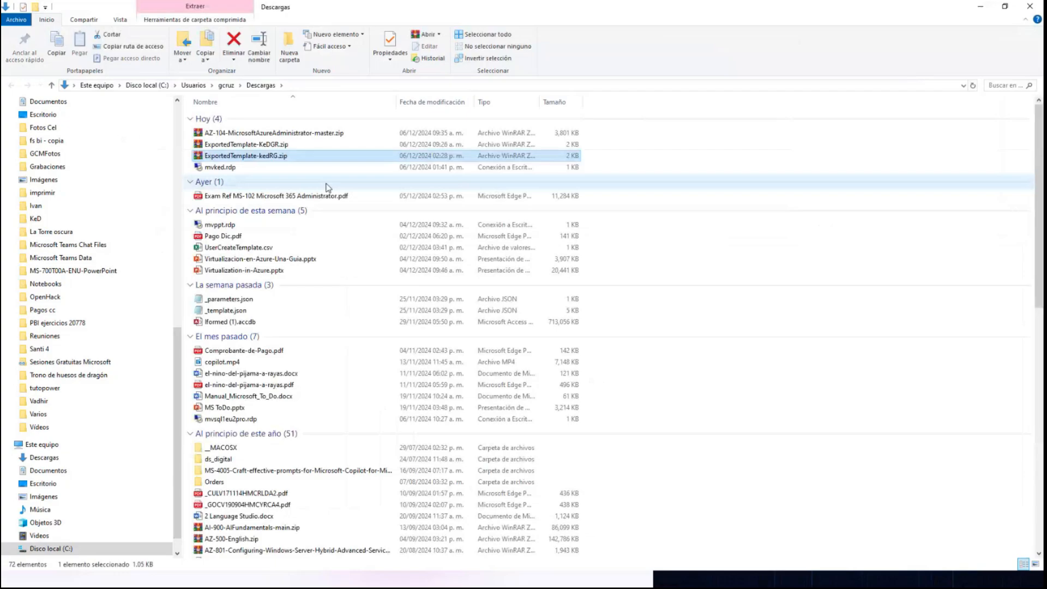
{"action": "double_click", "coordinate": [227, 156]}
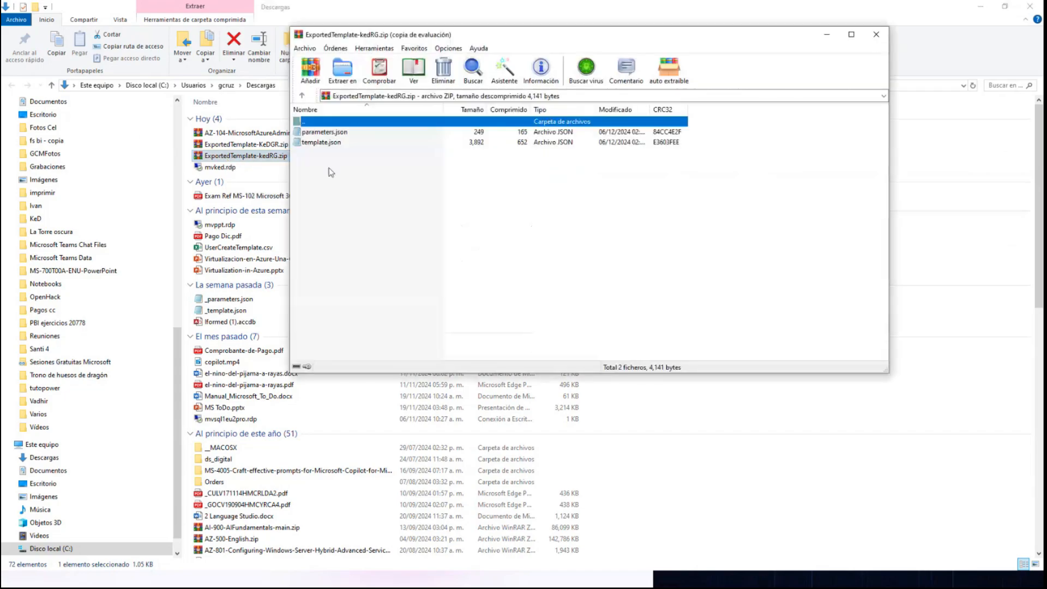
{"action": "left_click", "coordinate": [634, 212]}
{"action": "left_click", "coordinate": [877, 36]}
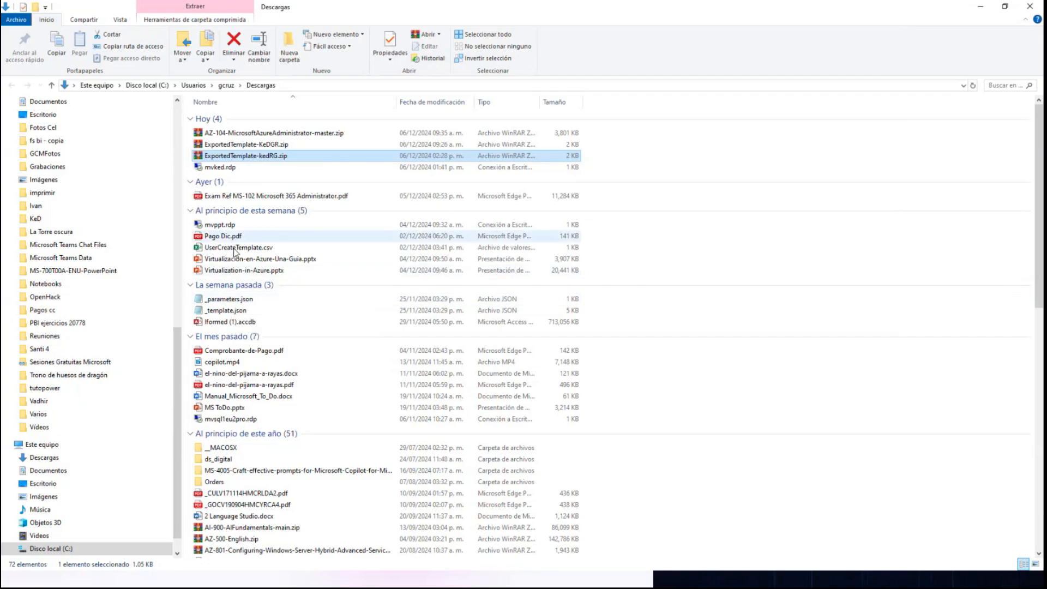
Examine the virtual network definitions in _parameters.json and _template.json in the downloads folder, closing each file after viewing.
{"action": "double_click", "coordinate": [227, 300]}
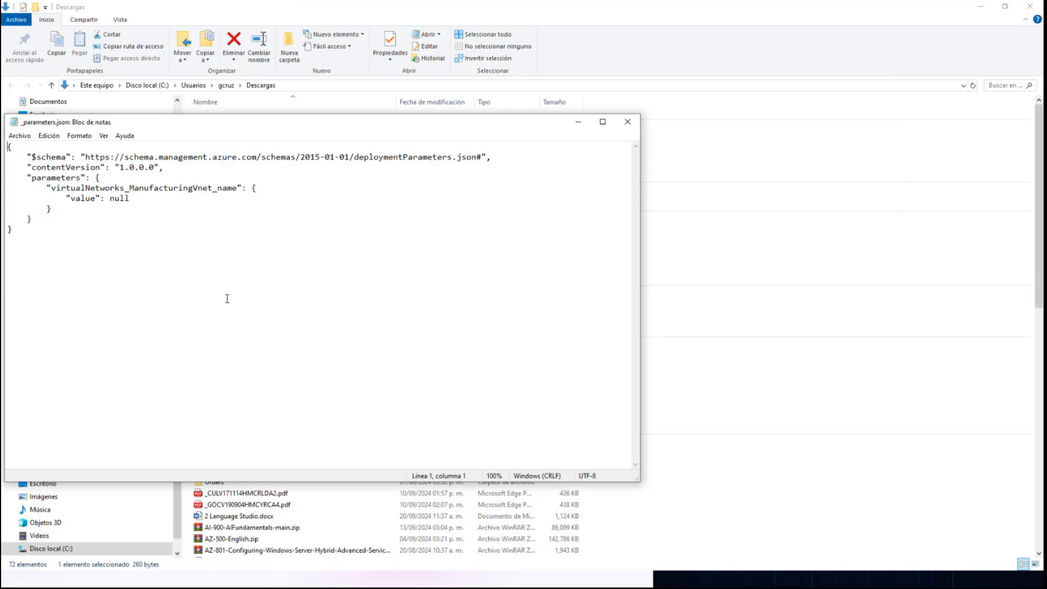
{"action": "double_click", "coordinate": [174, 188]}
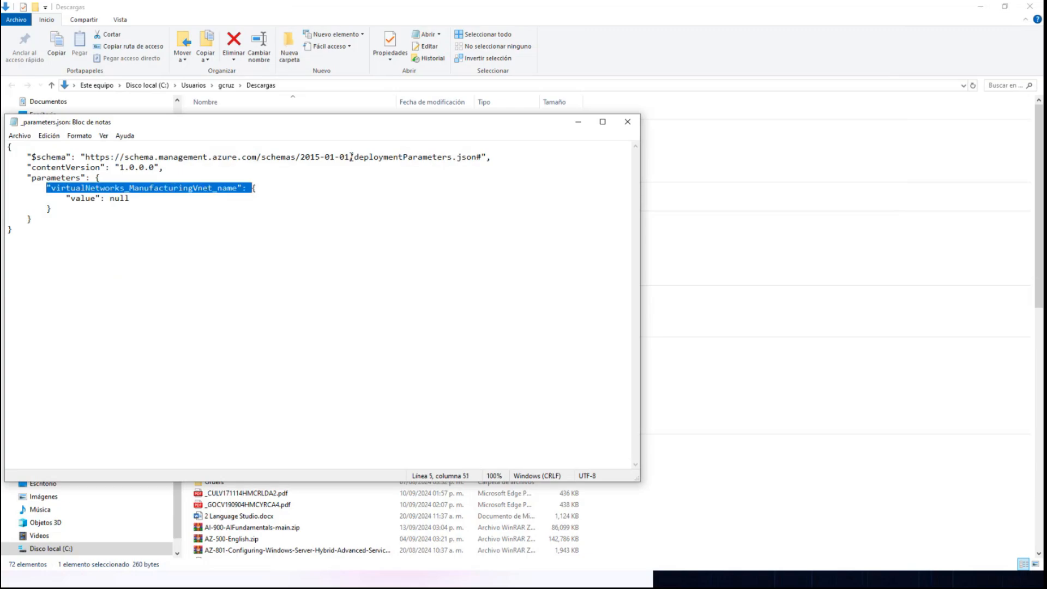
{"action": "left_click", "coordinate": [627, 121]}
{"action": "left_click", "coordinate": [227, 310]}
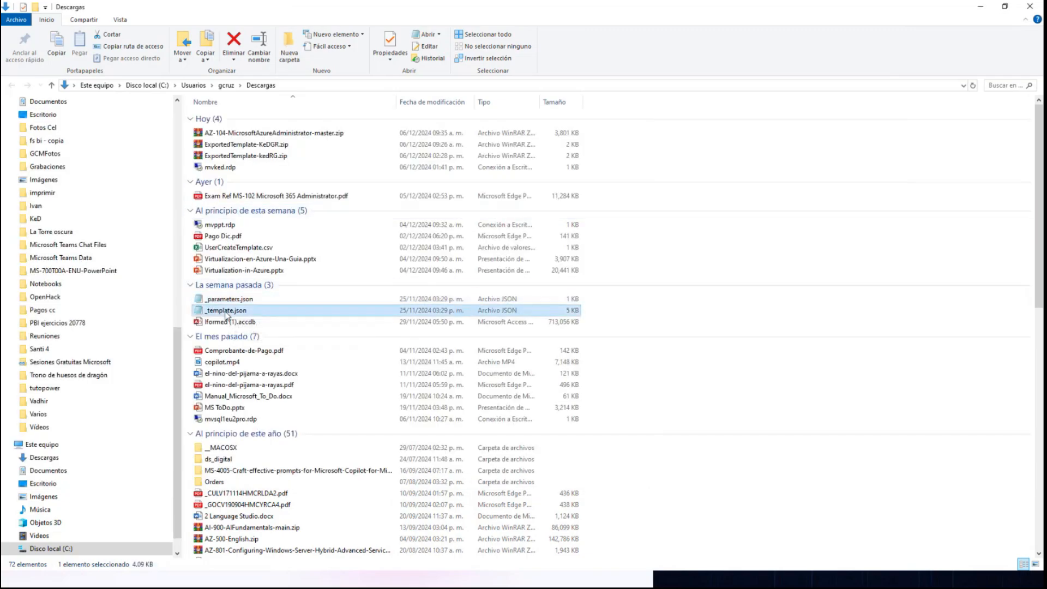
{"action": "double_click", "coordinate": [226, 310]}
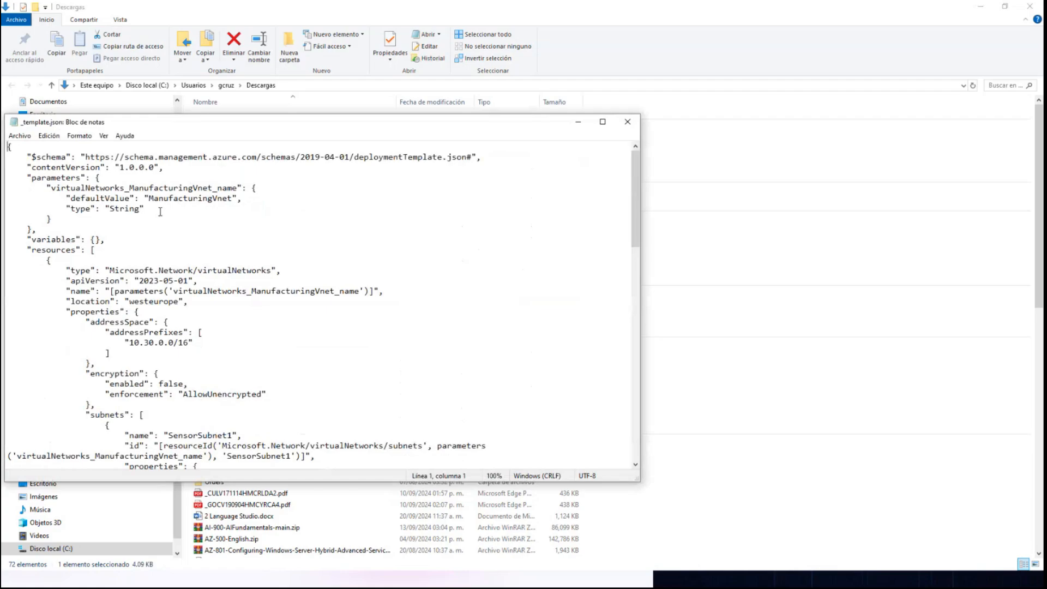
{"action": "left_click", "coordinate": [628, 122]}
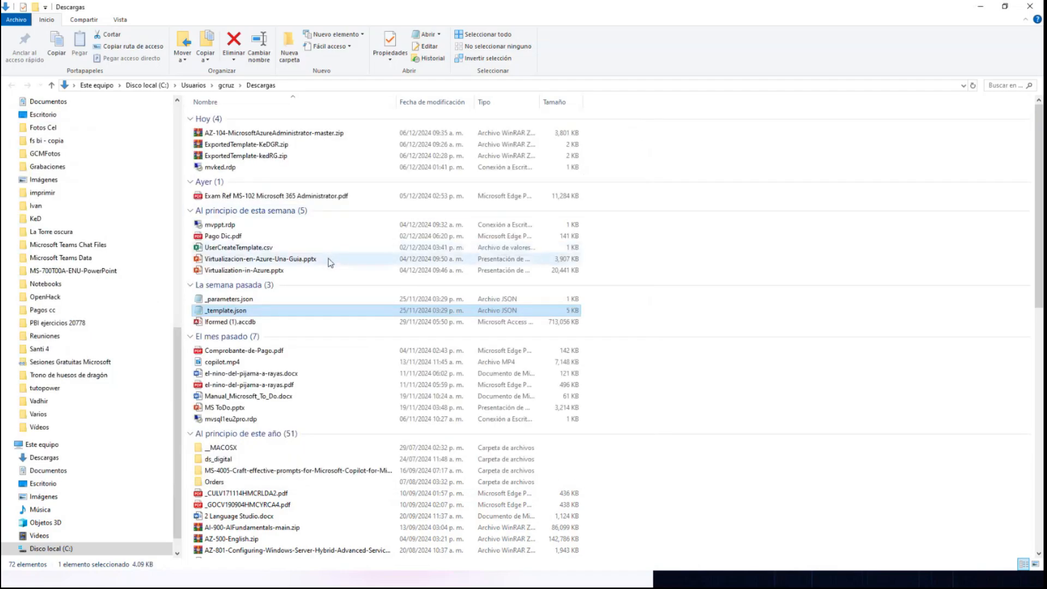
Return to the Azure portal, find the Deploy a custom template service and start building a template in the editor.
{"action": "key", "text": "alt+Tab"}
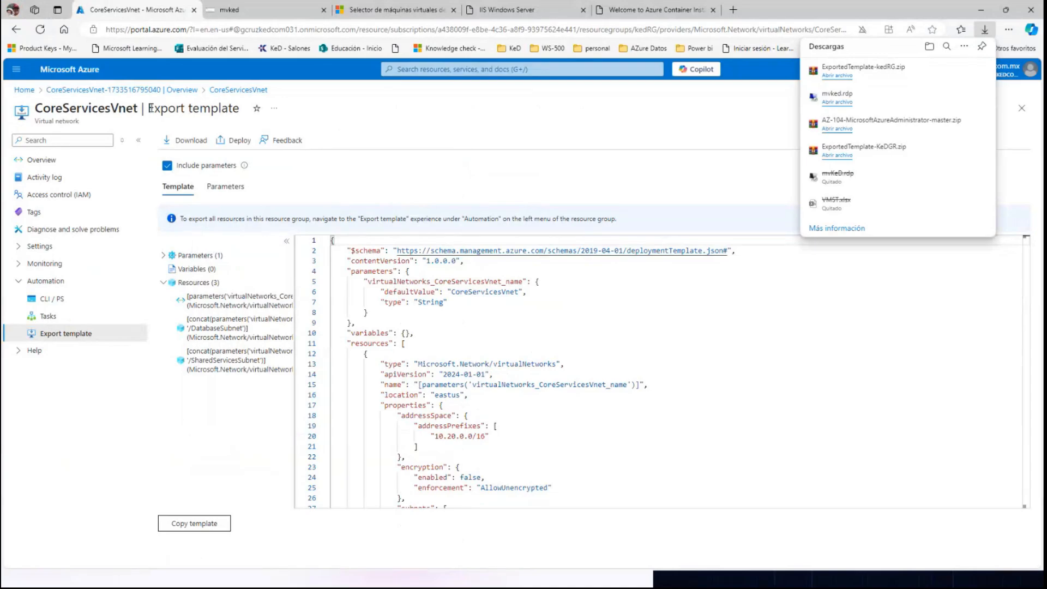
{"action": "left_click", "coordinate": [70, 71]}
{"action": "left_click", "coordinate": [415, 70]}
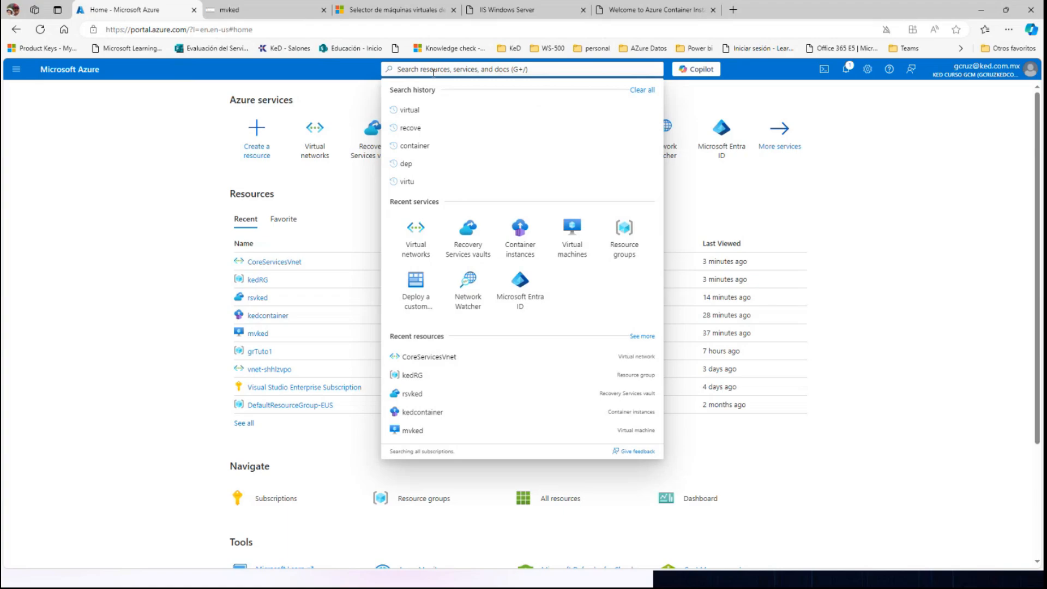
{"action": "type", "text": "dep"}
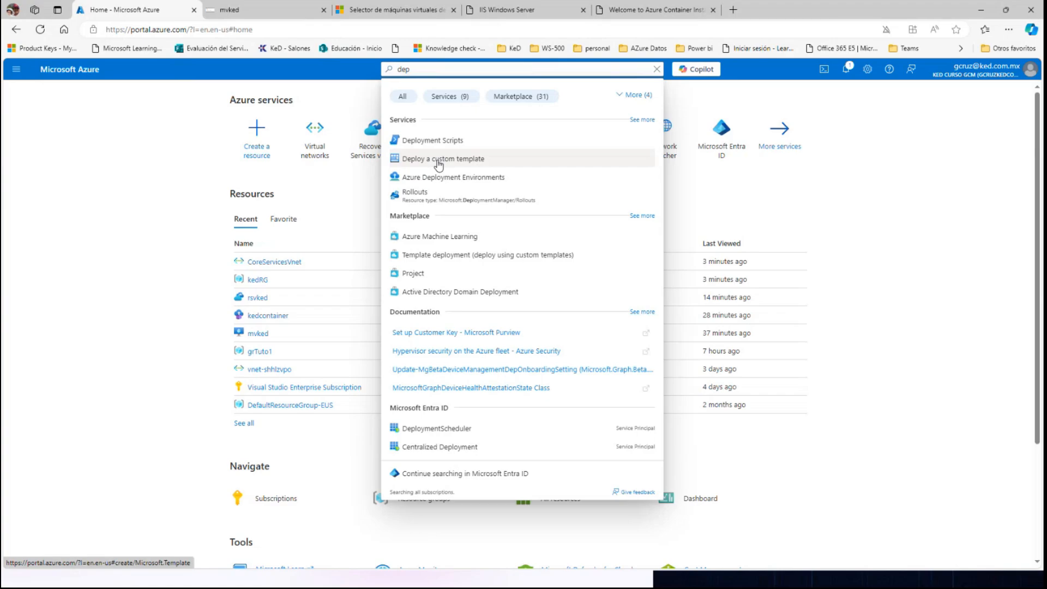
{"action": "key", "text": "Escape"}
{"action": "mouse_move", "coordinate": [439, 164]}
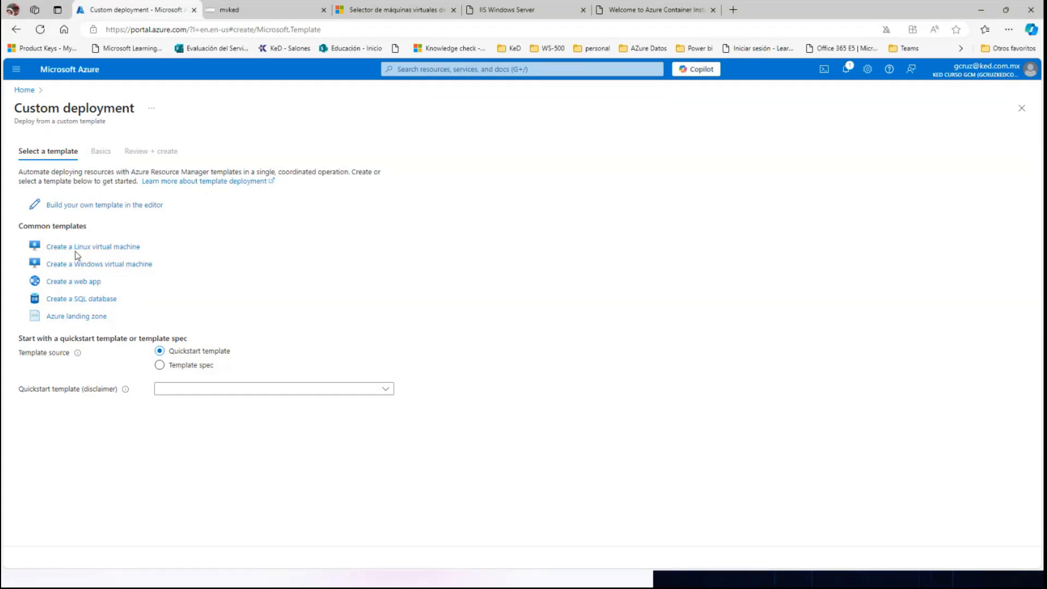
{"action": "left_click", "coordinate": [71, 206]}
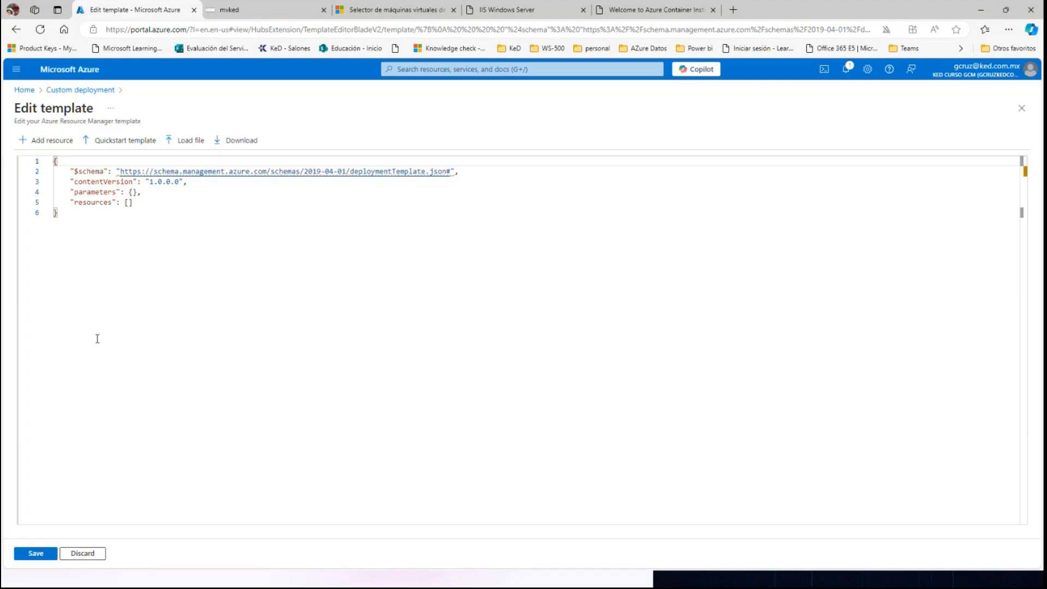
Load _template.json from the Sesiones Gratuitas Microsoft folder into the template editor and save the template.
{"action": "left_click", "coordinate": [189, 143]}
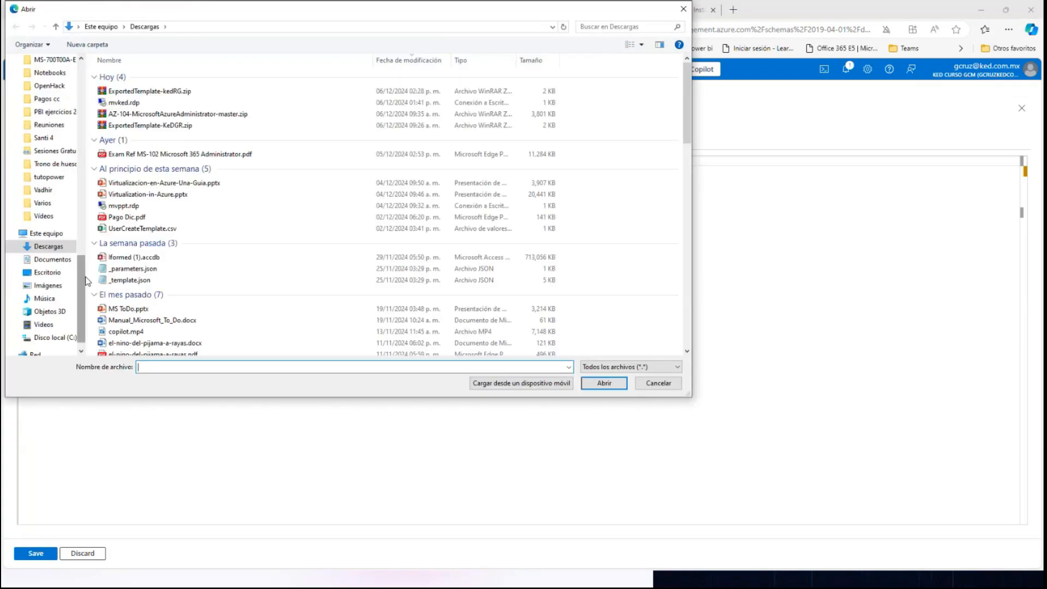
{"action": "left_click_drag", "start_coordinate": [83, 283], "coordinate": [71, 111]}
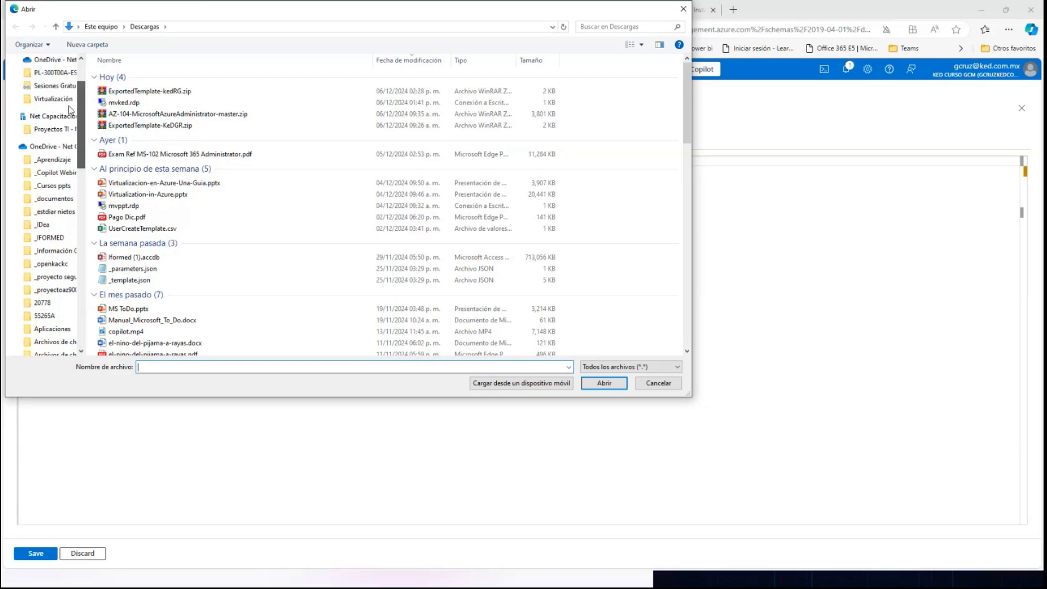
{"action": "scroll", "coordinate": [70, 110], "scroll_direction": "up", "scroll_amount": 1}
{"action": "left_click", "coordinate": [60, 111]}
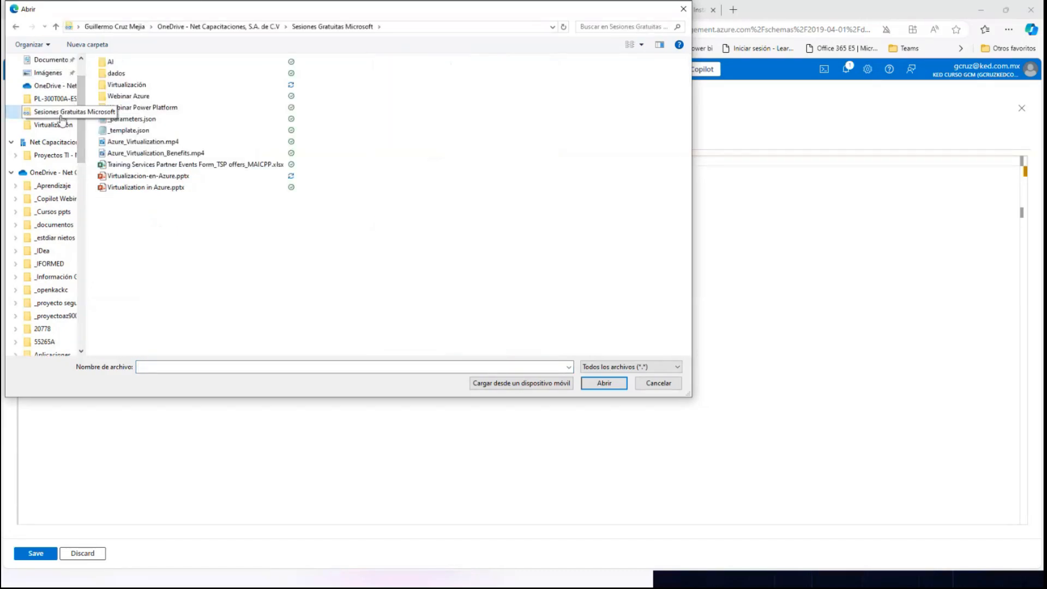
{"action": "left_click", "coordinate": [129, 130]}
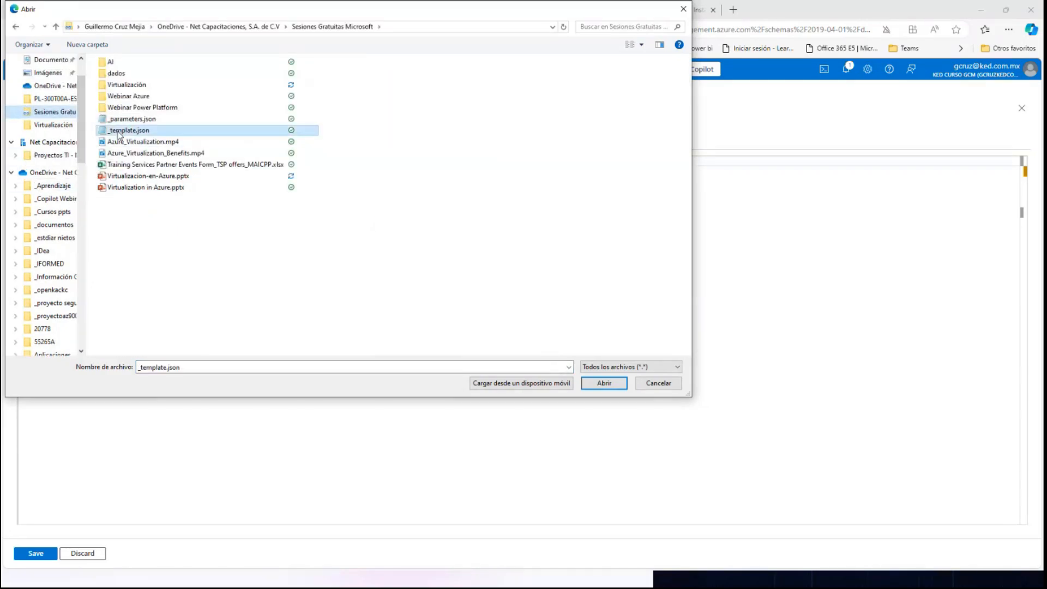
{"action": "left_click", "coordinate": [602, 384]}
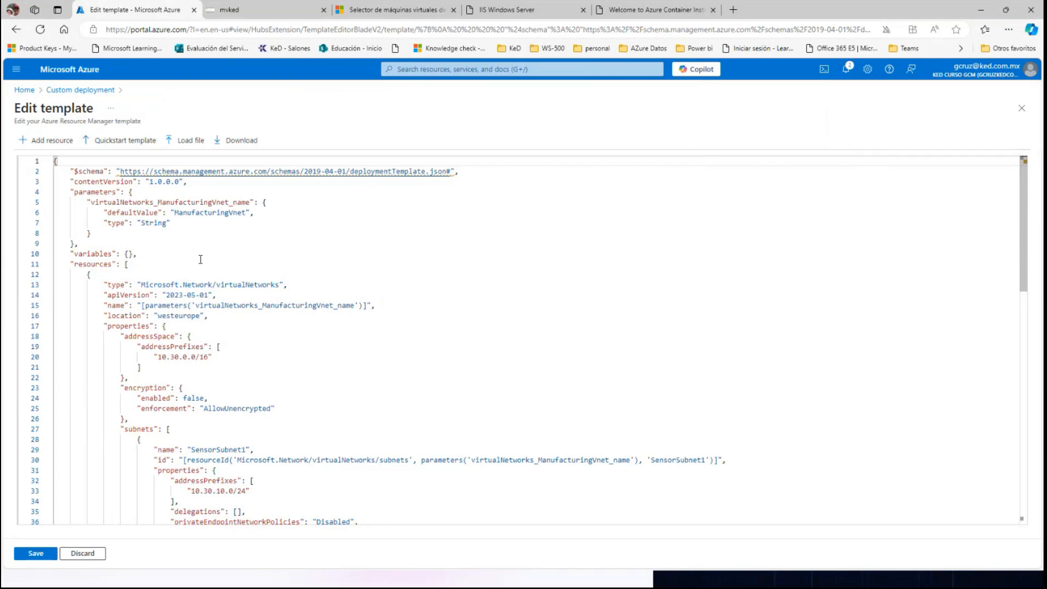
{"action": "double_click", "coordinate": [197, 213]}
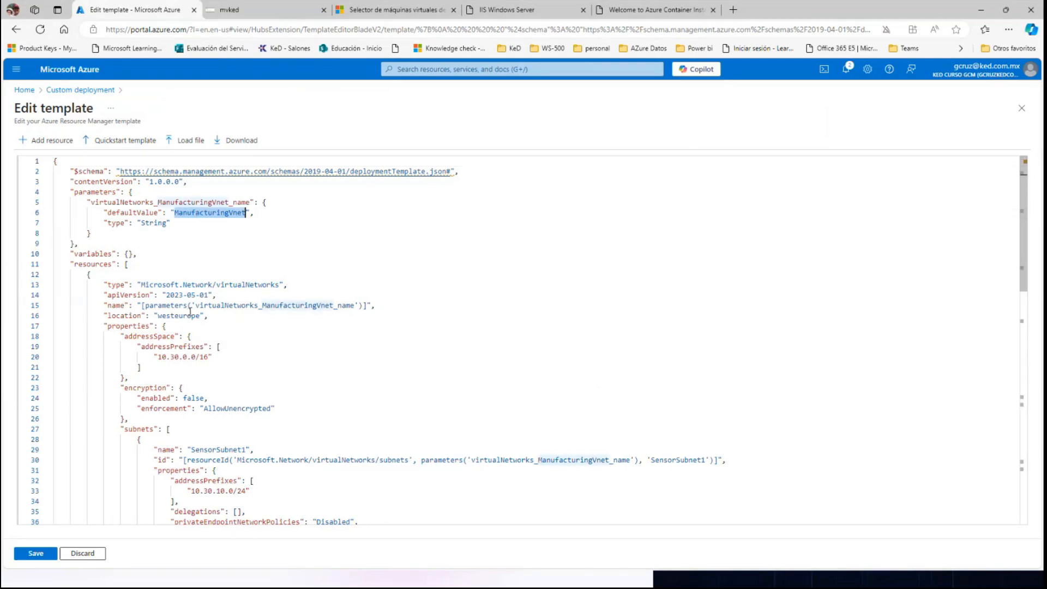
{"action": "left_click", "coordinate": [36, 554]}
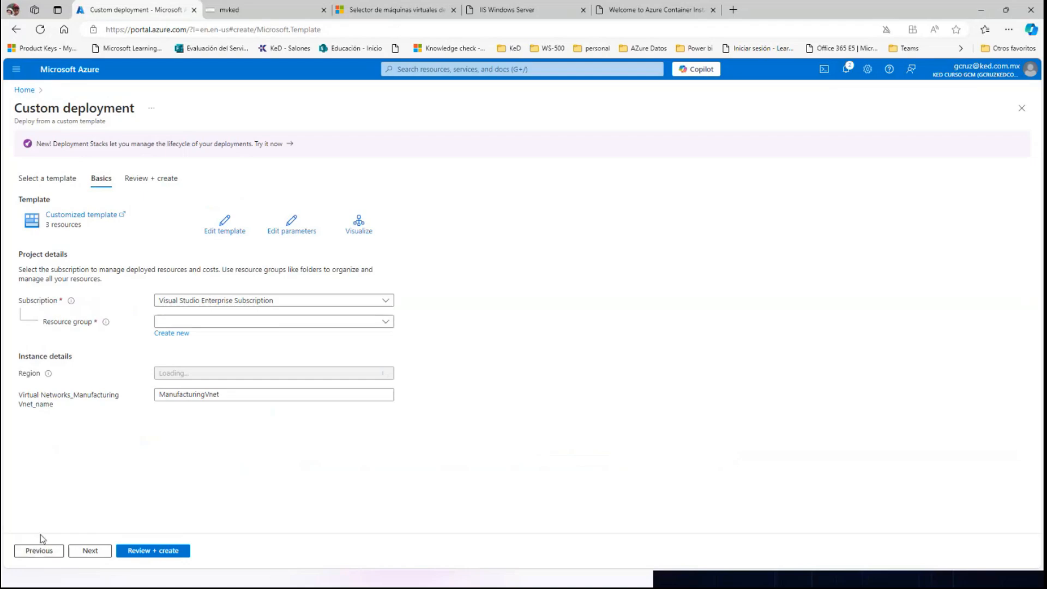
Load _parameters.json from the Sesiones Gratuitas Microsoft folder as the deployment parameters and save them.
{"action": "left_click", "coordinate": [290, 230]}
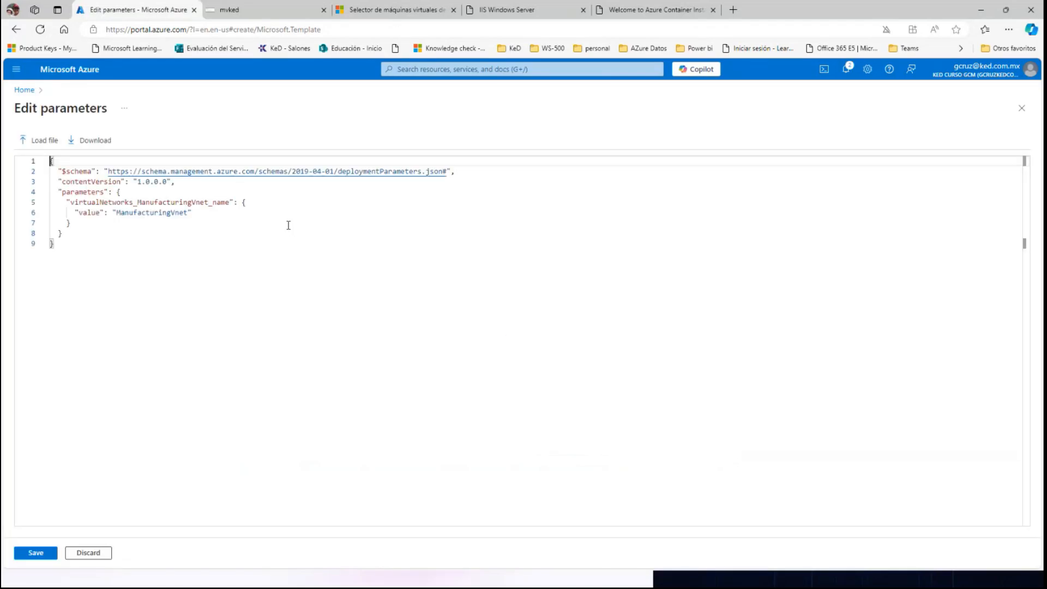
{"action": "left_click", "coordinate": [53, 142]}
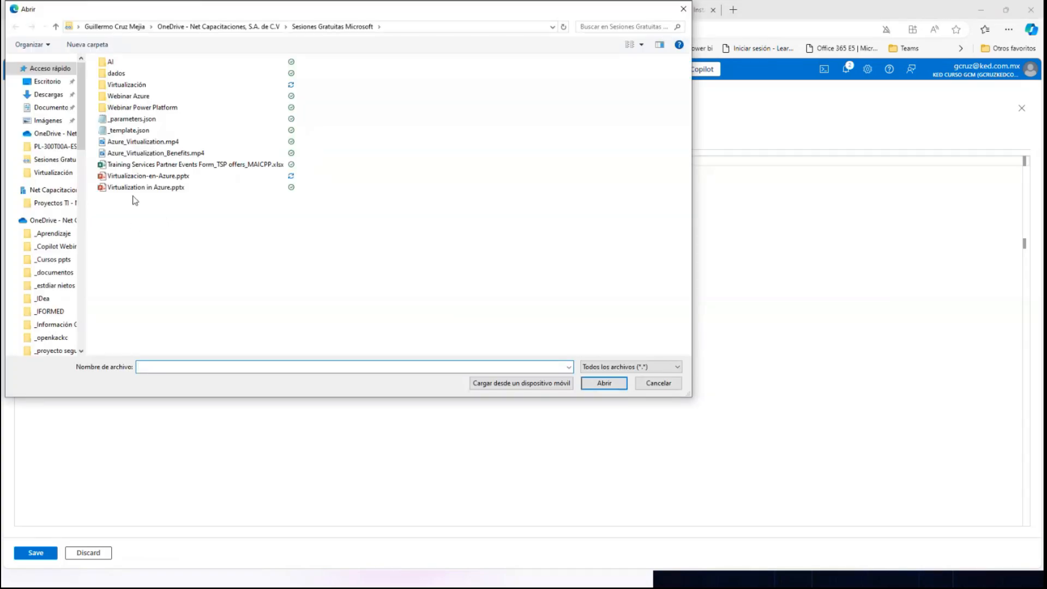
{"action": "left_click", "coordinate": [128, 119]}
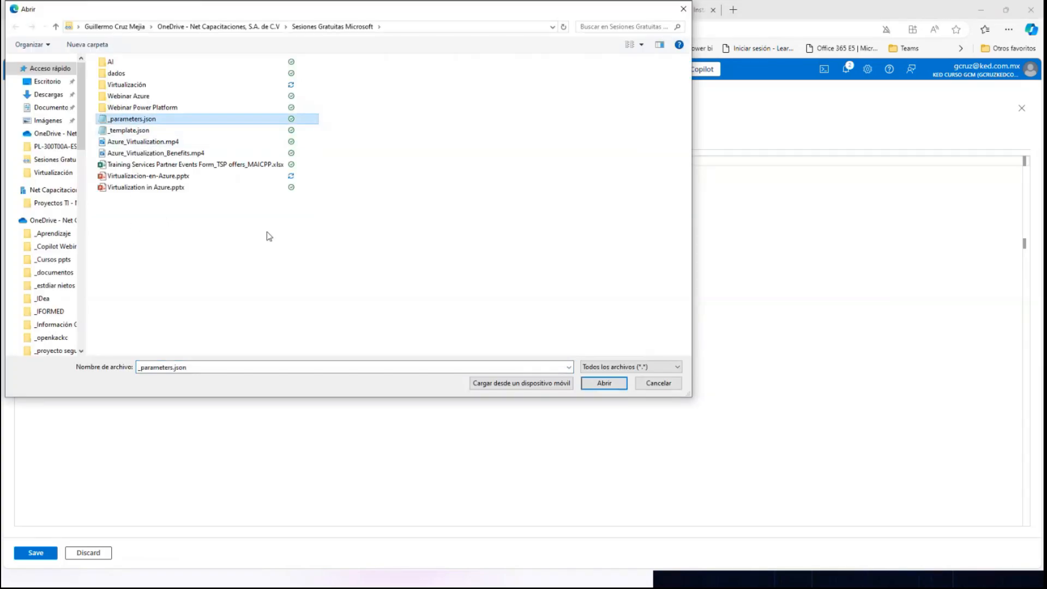
{"action": "left_click", "coordinate": [604, 384]}
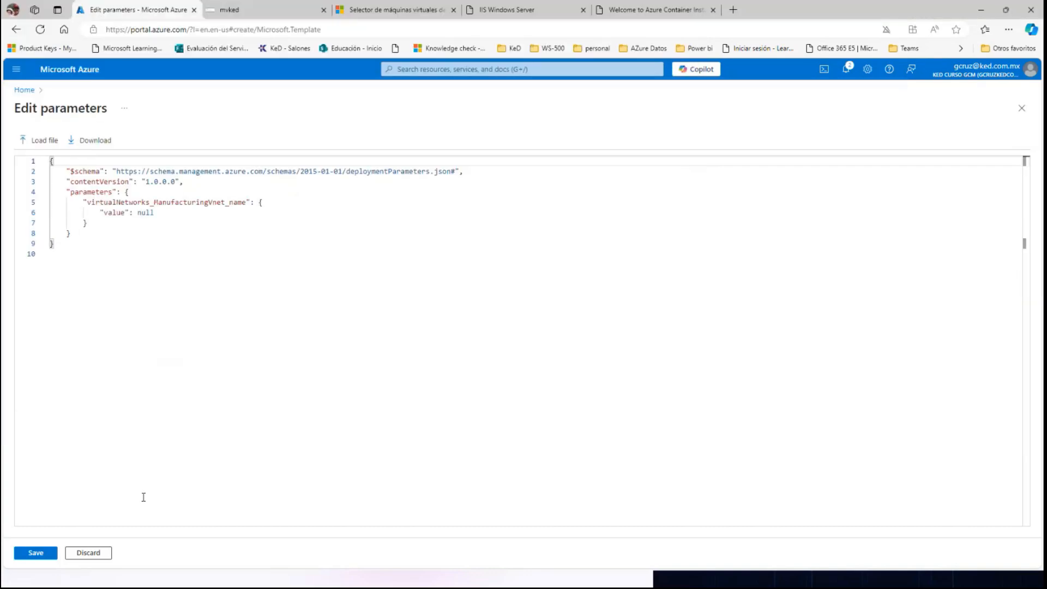
{"action": "left_click", "coordinate": [34, 553]}
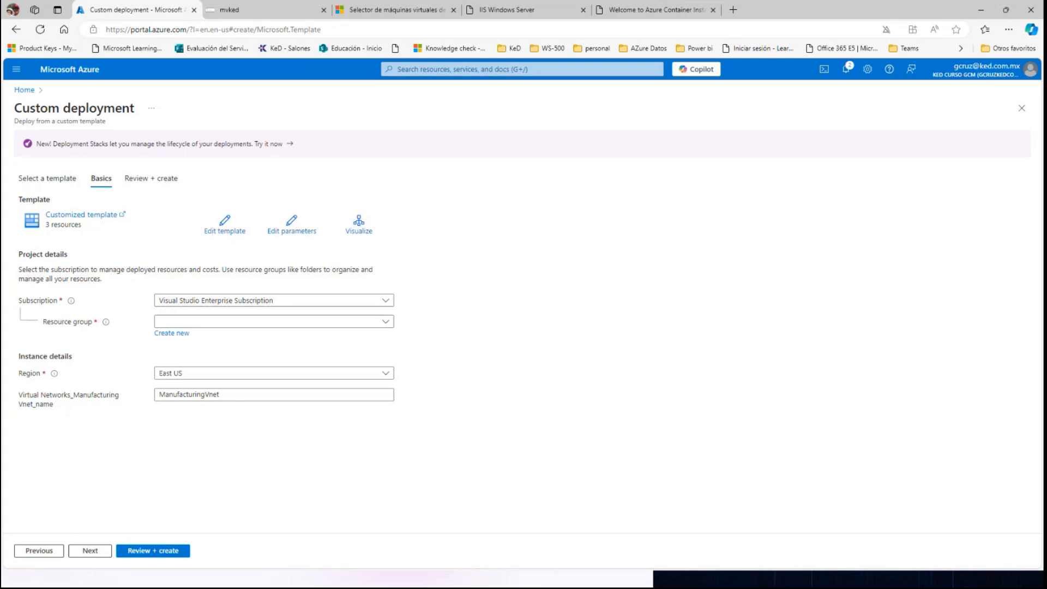
Assign the custom deployment to resource group kedRG, then review and create it.
{"action": "left_click", "coordinate": [222, 322]}
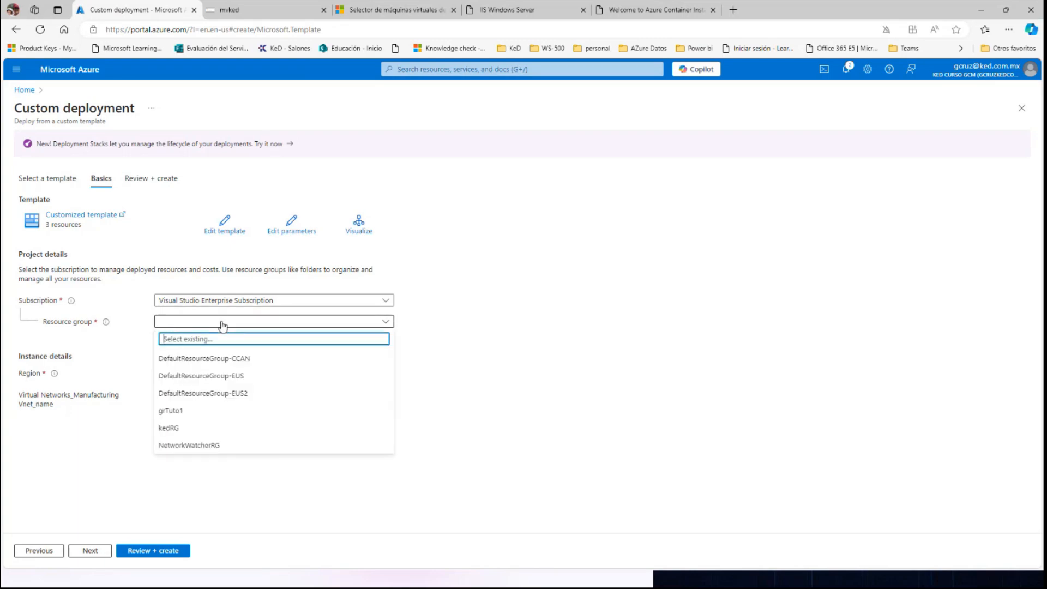
{"action": "left_click", "coordinate": [174, 431]}
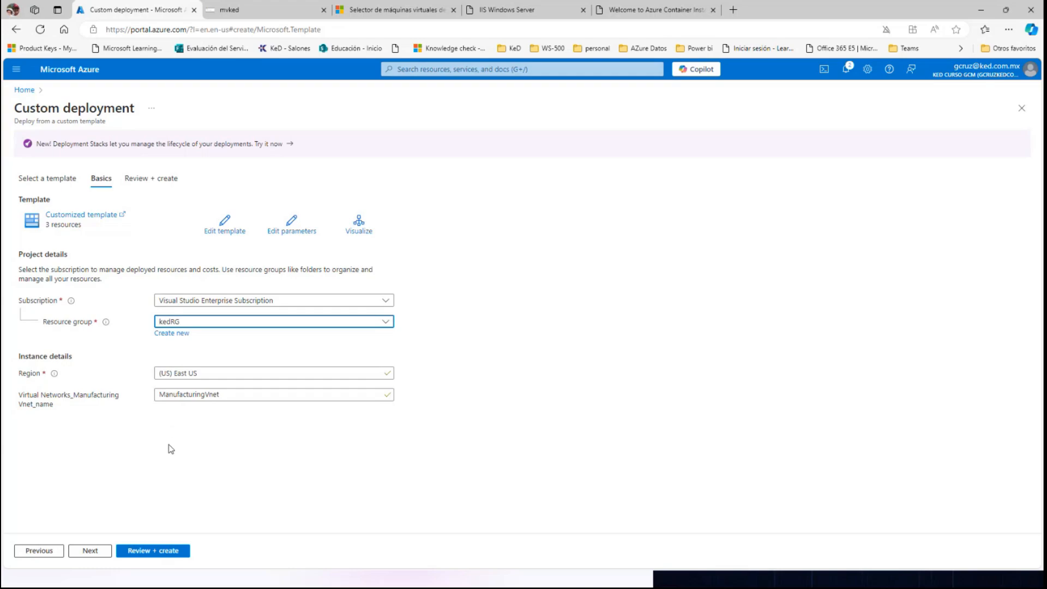
{"action": "left_click", "coordinate": [153, 552]}
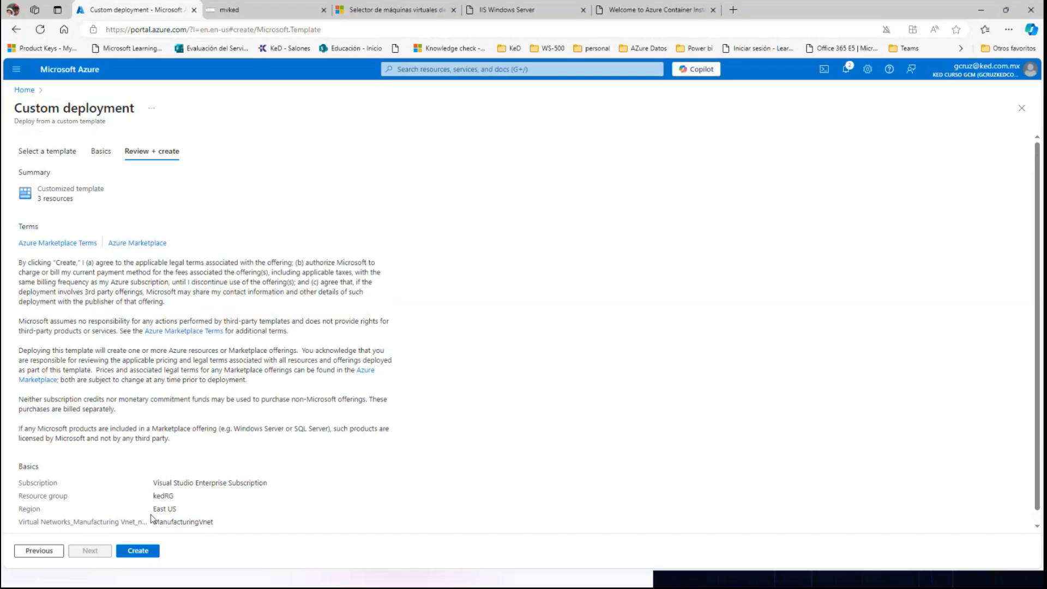
{"action": "left_click", "coordinate": [139, 552]}
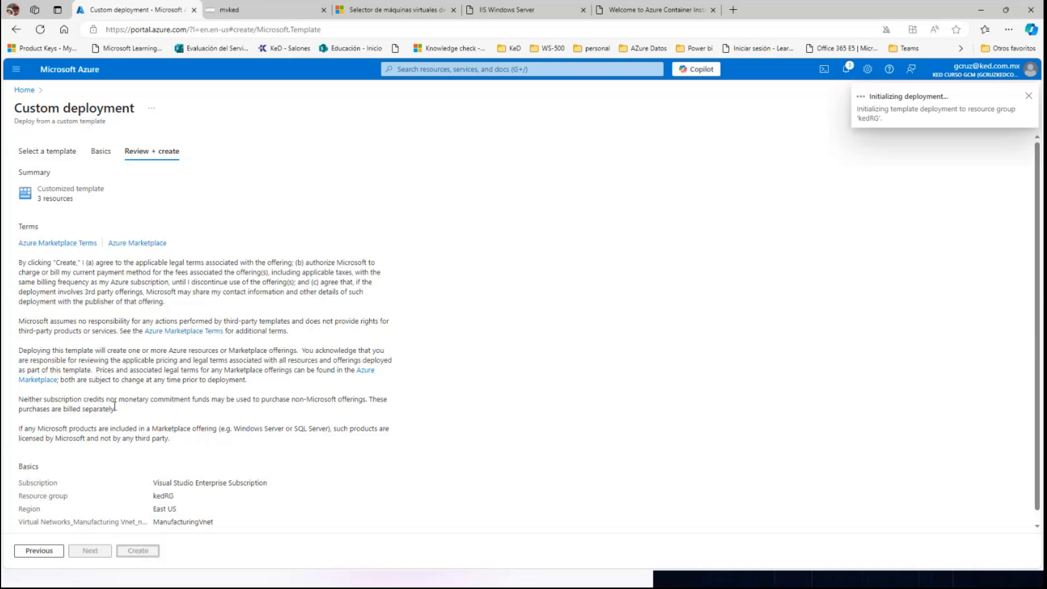
Return to the portal home and open the virtual networks list to check the deployed ManufacturingVnet.
{"action": "left_click", "coordinate": [91, 73]}
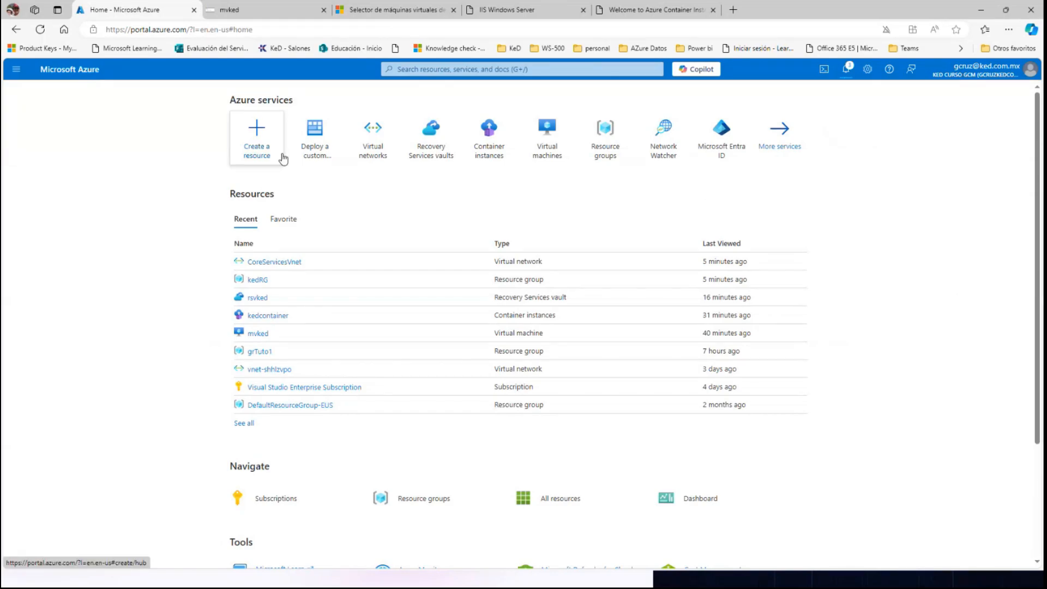
{"action": "mouse_move", "coordinate": [374, 132]}
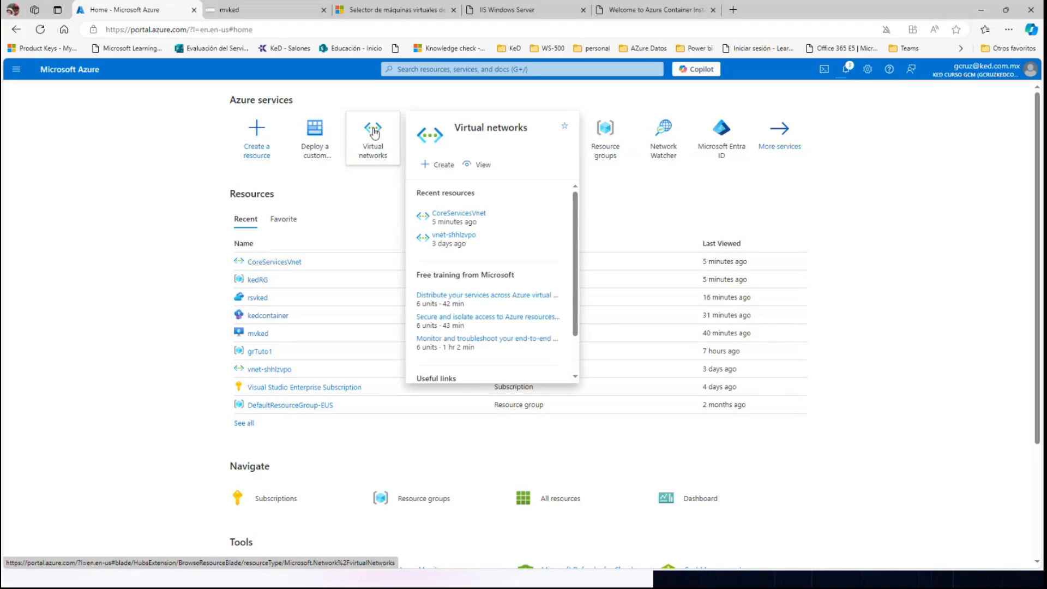
{"action": "left_click", "coordinate": [408, 70]}
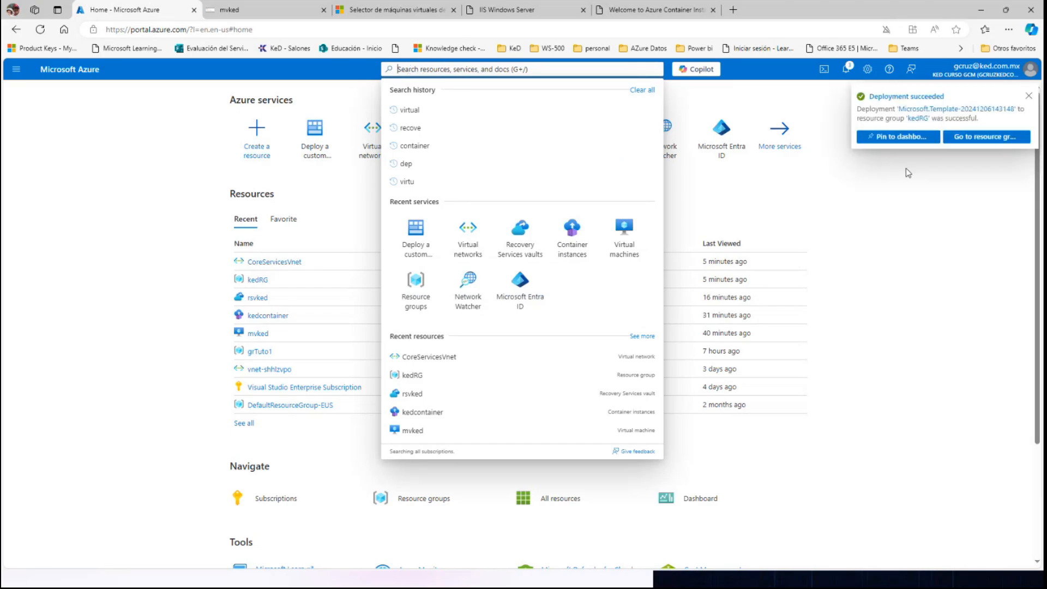
{"action": "left_click", "coordinate": [735, 101]}
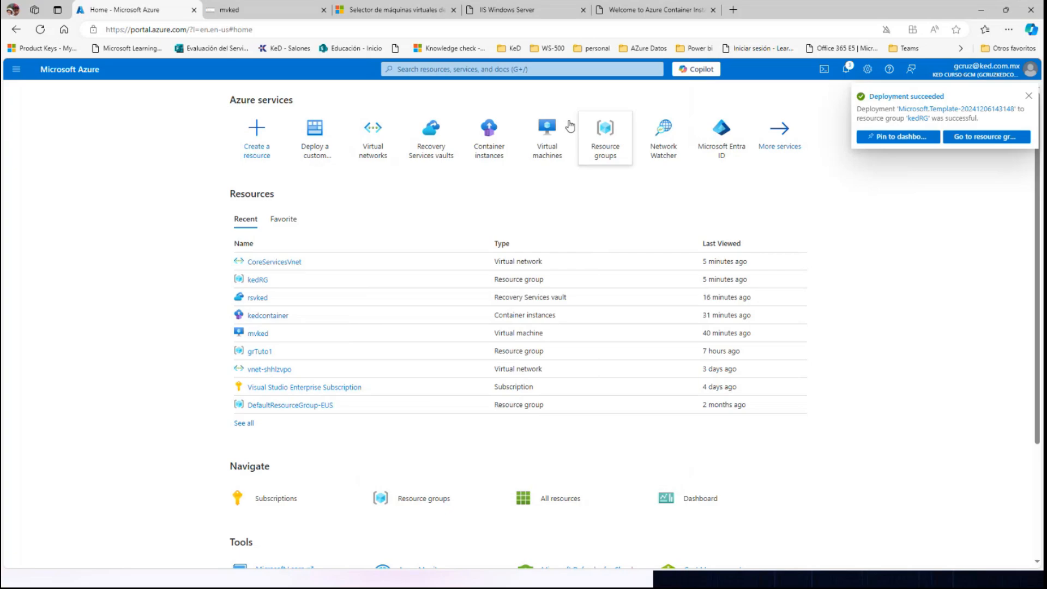
{"action": "left_click", "coordinate": [373, 148]}
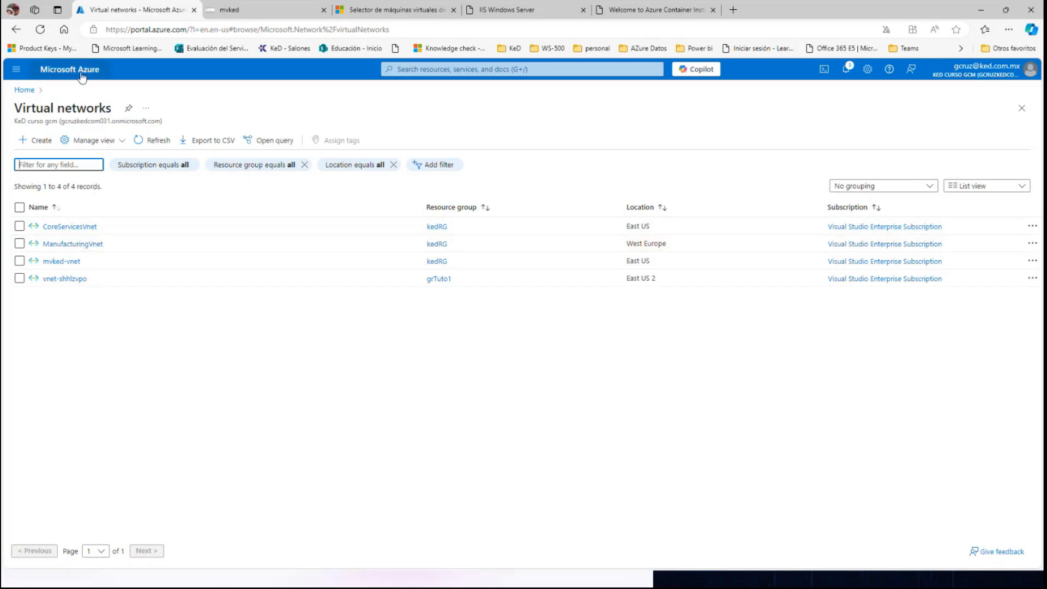
Find the Storage accounts service through a portal search for "storag" and start creating a storage account.
{"action": "left_click", "coordinate": [422, 69]}
{"action": "type", "text": "st"}
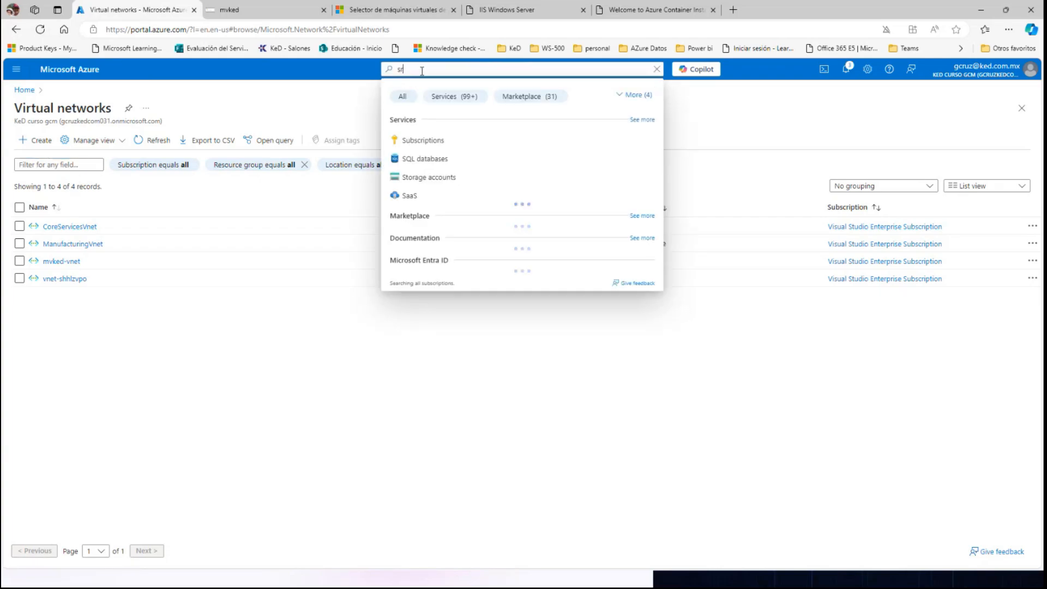
{"action": "type", "text": "orag"}
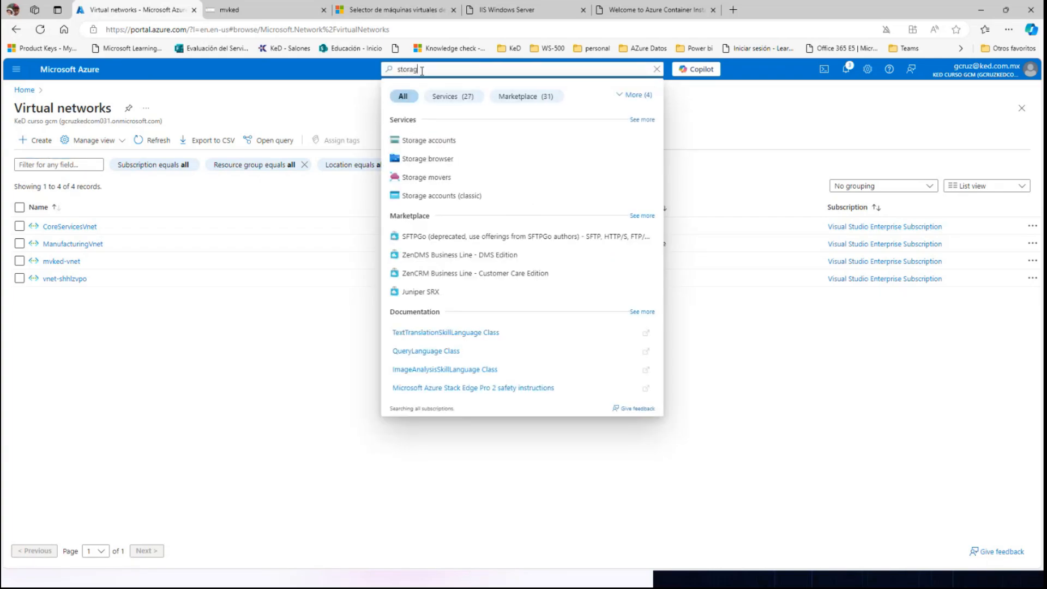
{"action": "left_click", "coordinate": [425, 141]}
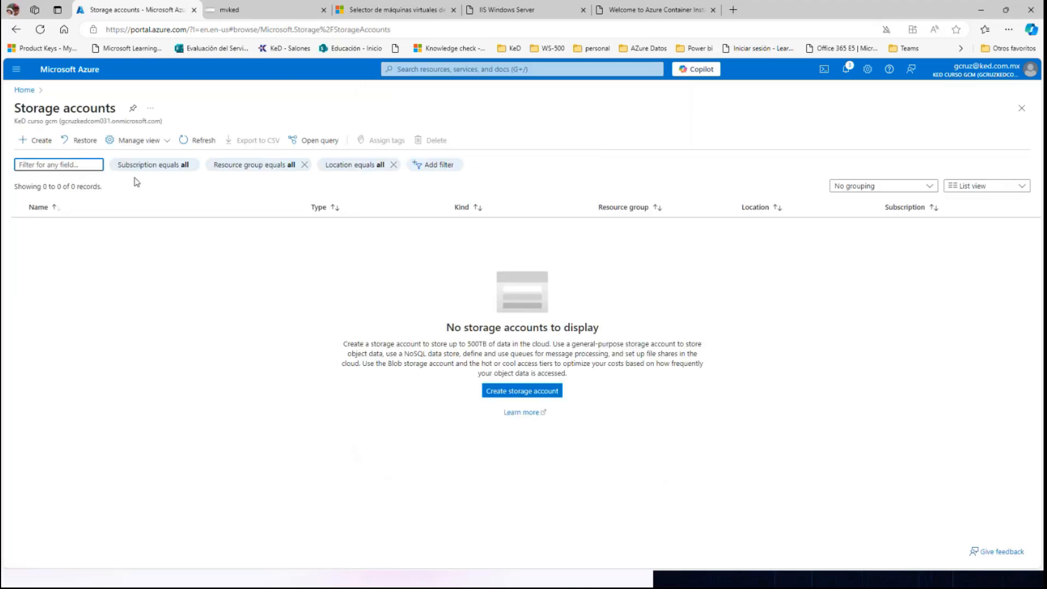
{"action": "left_click", "coordinate": [37, 145]}
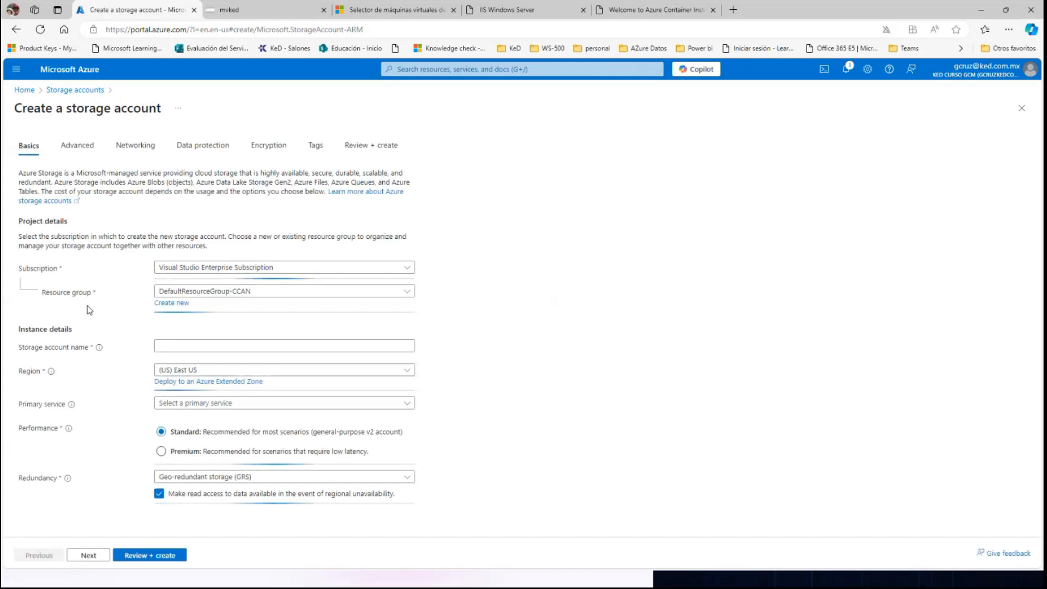
Assign the storage account to resource group kedRG, name it saked, keep the other defaults, and review and create it.
{"action": "left_click", "coordinate": [201, 295]}
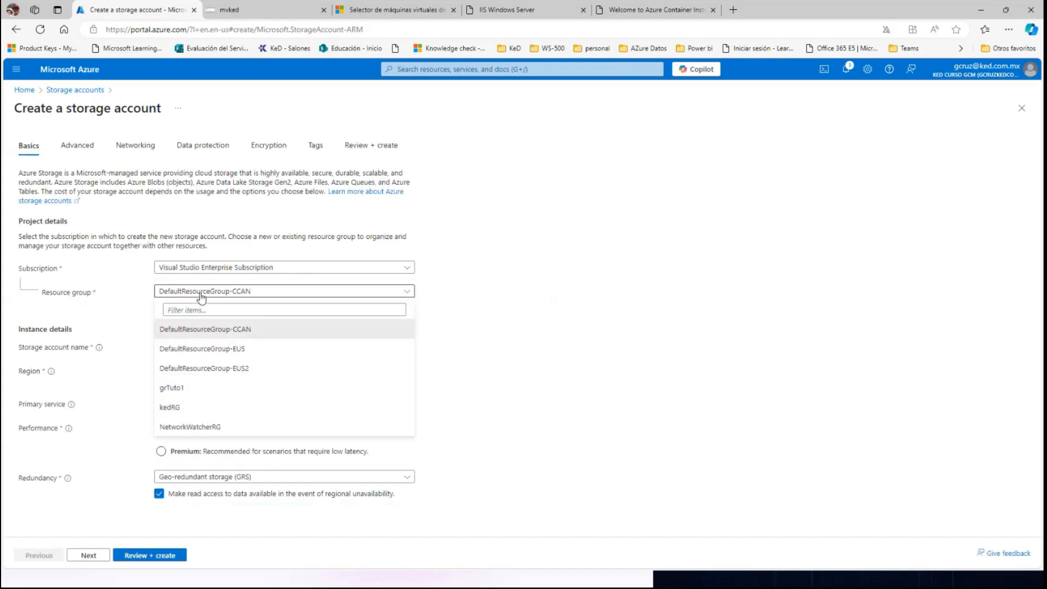
{"action": "left_click", "coordinate": [174, 410]}
{"action": "left_click", "coordinate": [194, 345]}
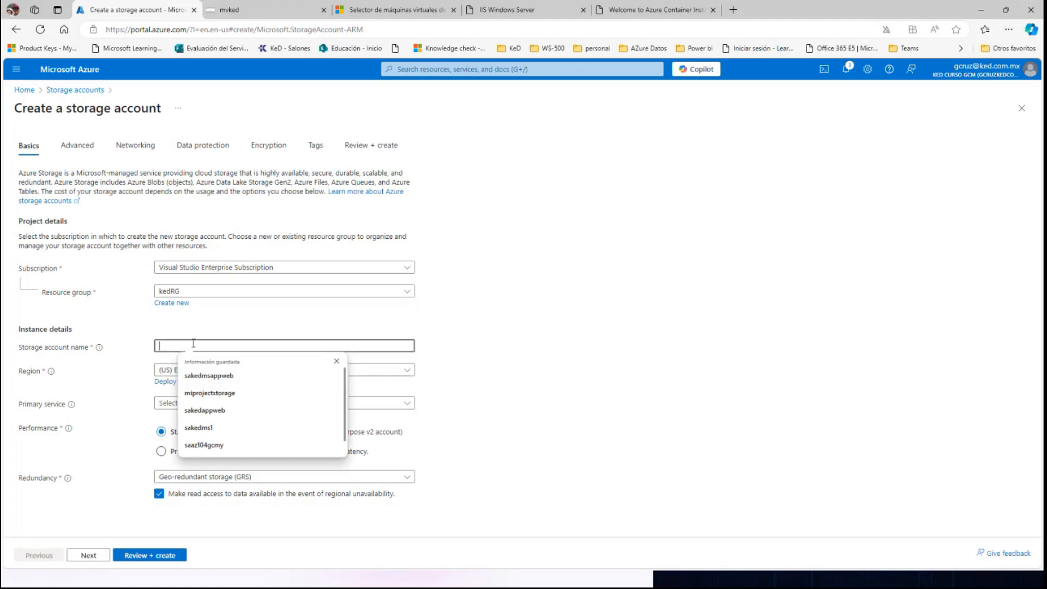
{"action": "type", "text": "saked"}
{"action": "left_click", "coordinate": [139, 322]}
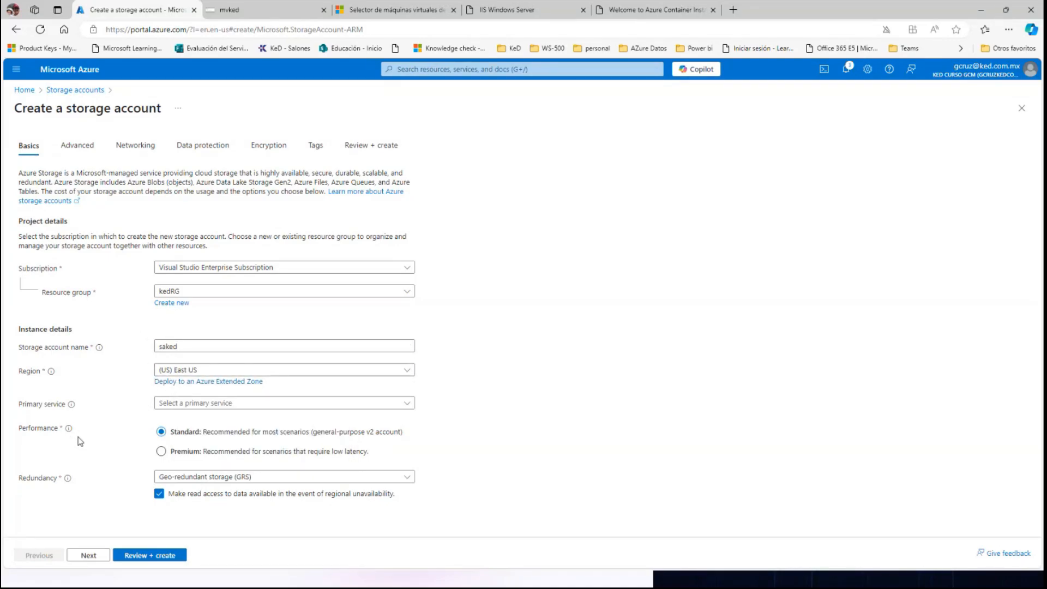
{"action": "left_click", "coordinate": [139, 556]}
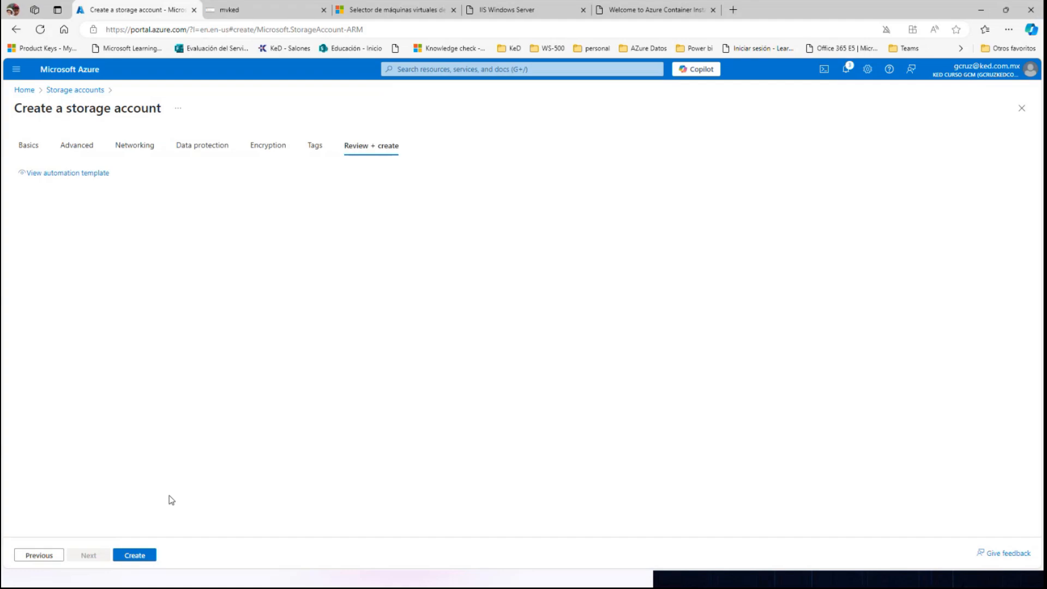
{"action": "left_click", "coordinate": [134, 555]}
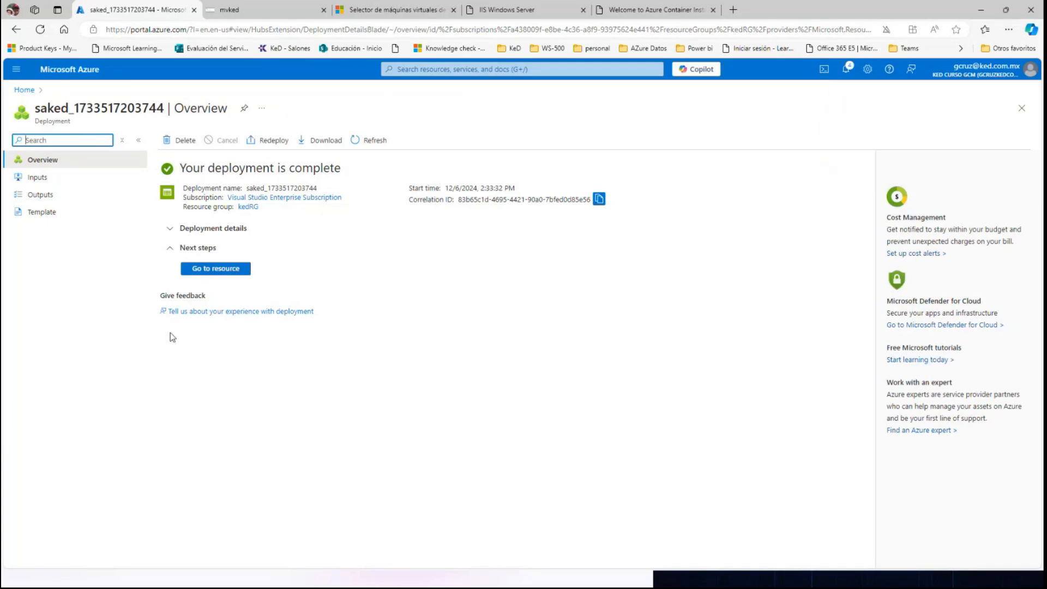
Open the deployed saked storage account and view its encryption settings under security and networking.
{"action": "left_click", "coordinate": [212, 271]}
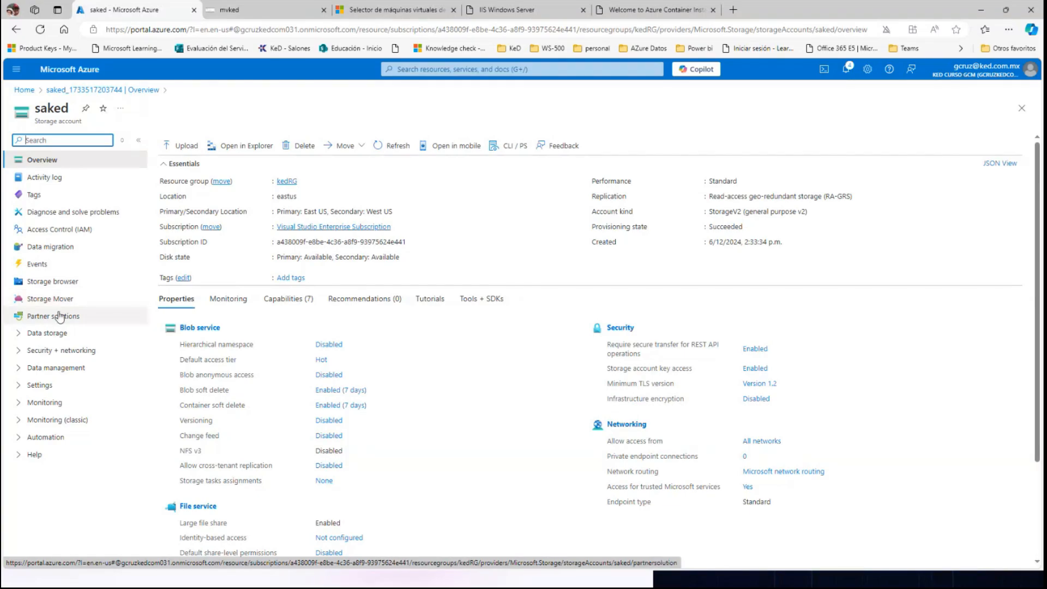
{"action": "left_click", "coordinate": [20, 351]}
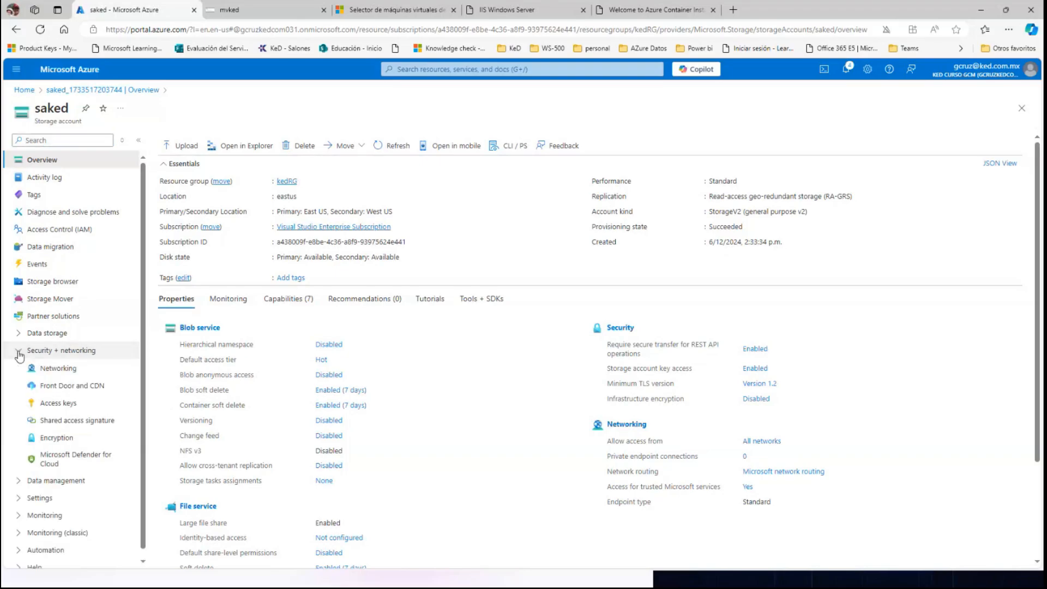
{"action": "left_click", "coordinate": [53, 439]}
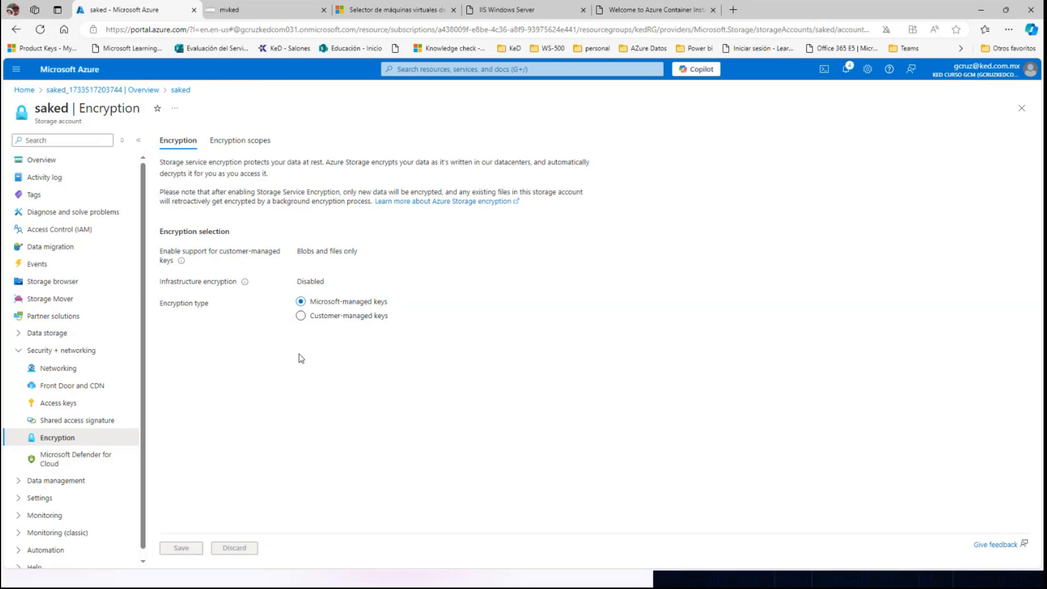
Start a role assignment in saked's access control, filter roles by "data", choose Storage Blob Data Reader and continue to the members.
{"action": "left_click", "coordinate": [70, 230]}
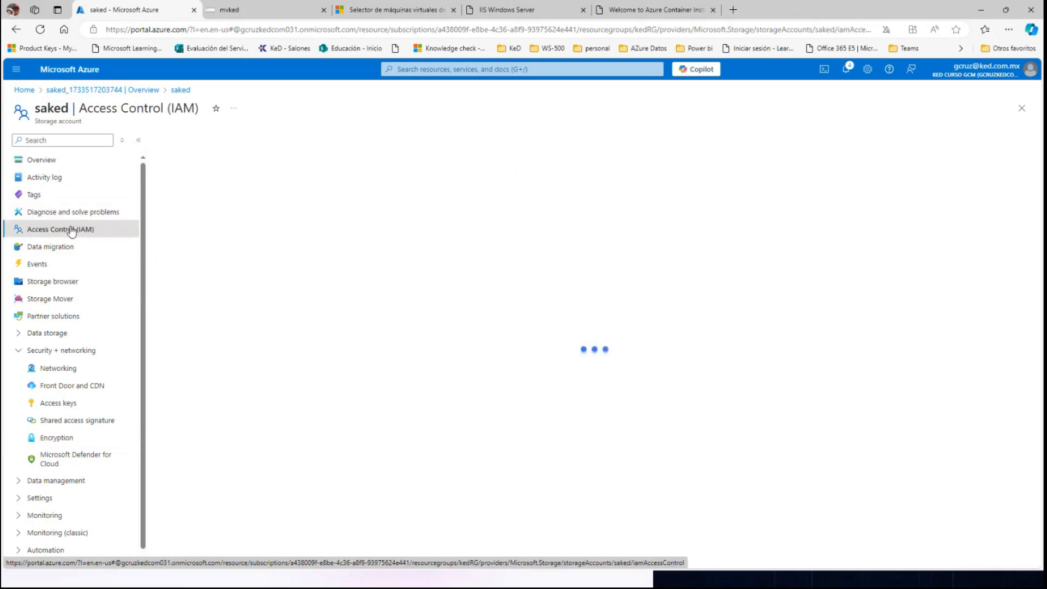
{"action": "left_click", "coordinate": [180, 141]}
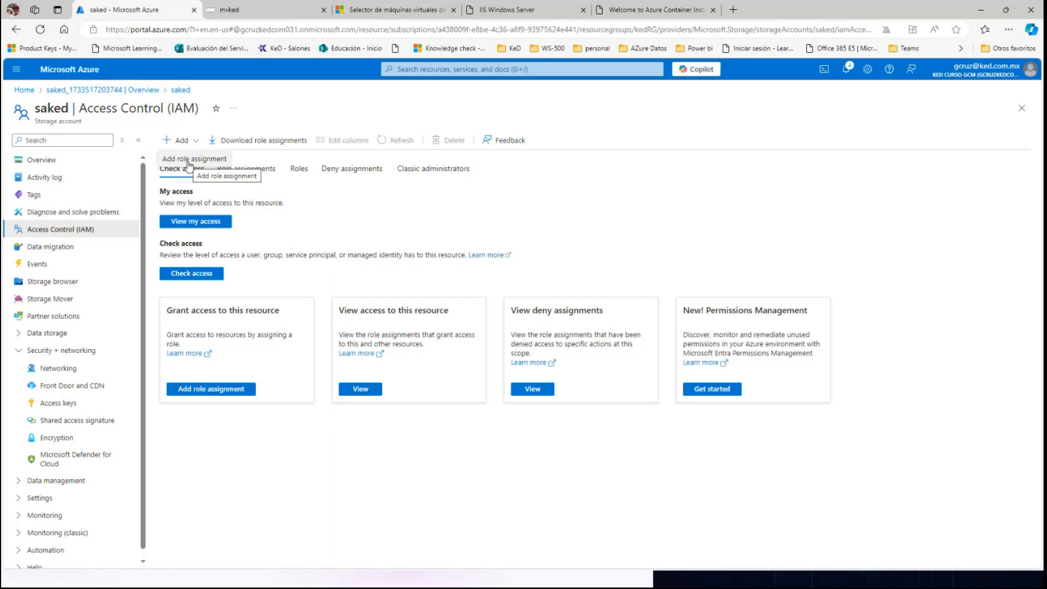
{"action": "left_click", "coordinate": [188, 162]}
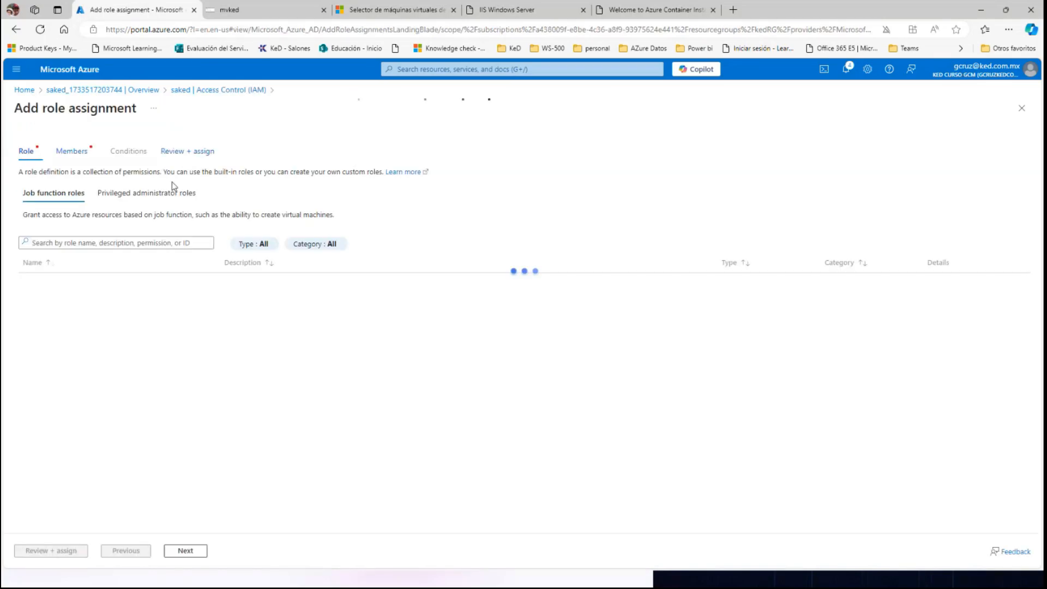
{"action": "left_click", "coordinate": [108, 244]}
{"action": "type", "text": "data"}
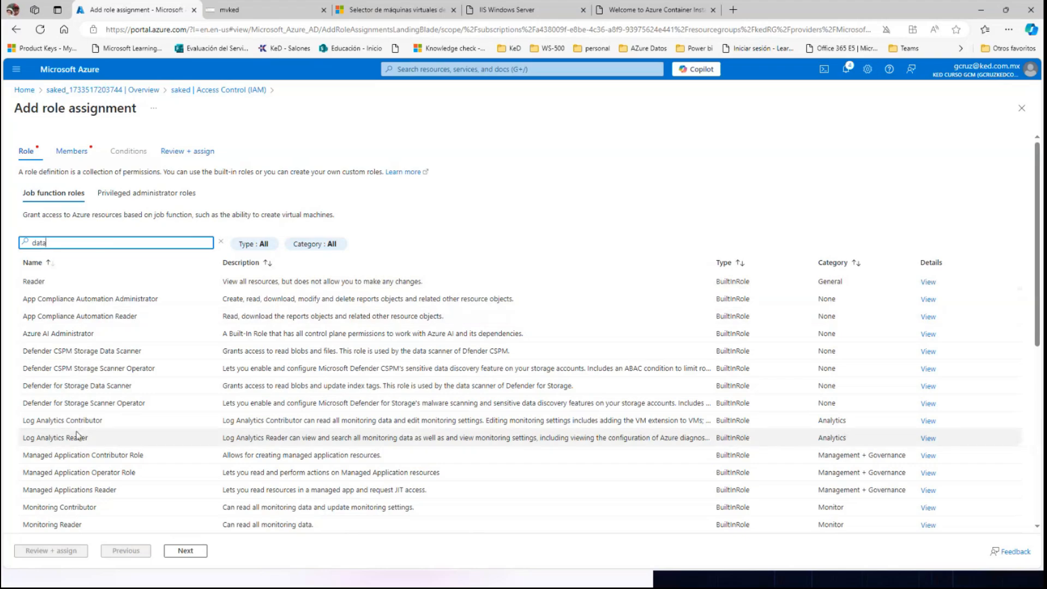
{"action": "scroll", "coordinate": [77, 434], "scroll_direction": "down", "scroll_amount": 3}
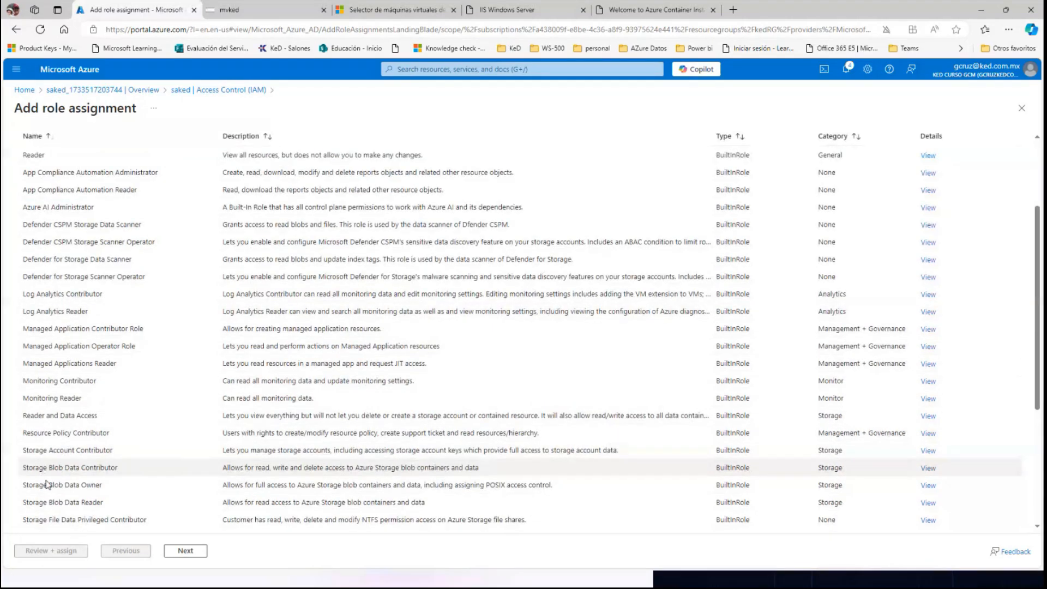
{"action": "left_click", "coordinate": [81, 502]}
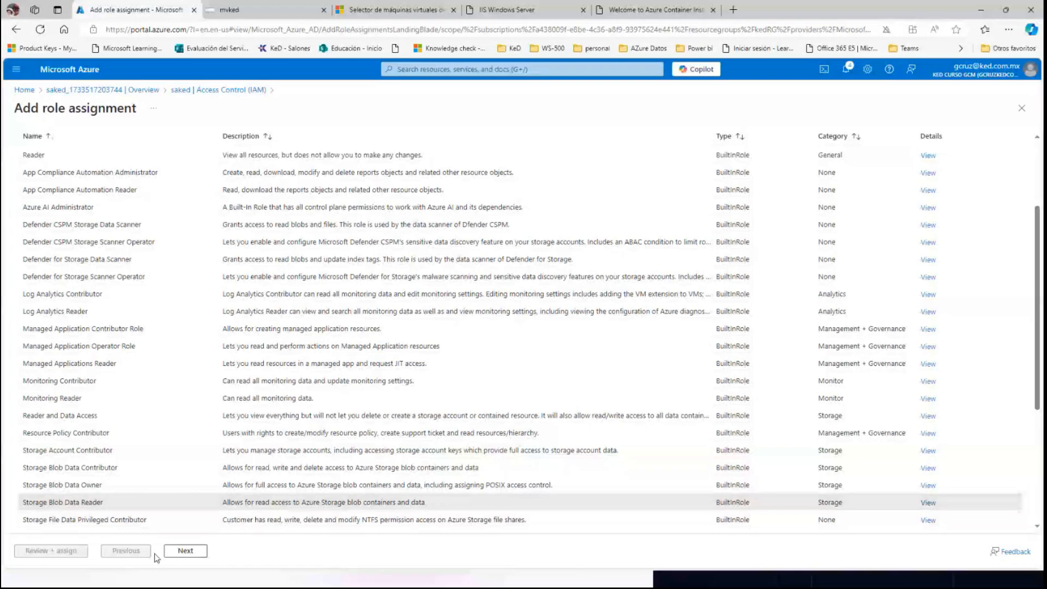
{"action": "left_click", "coordinate": [184, 551]}
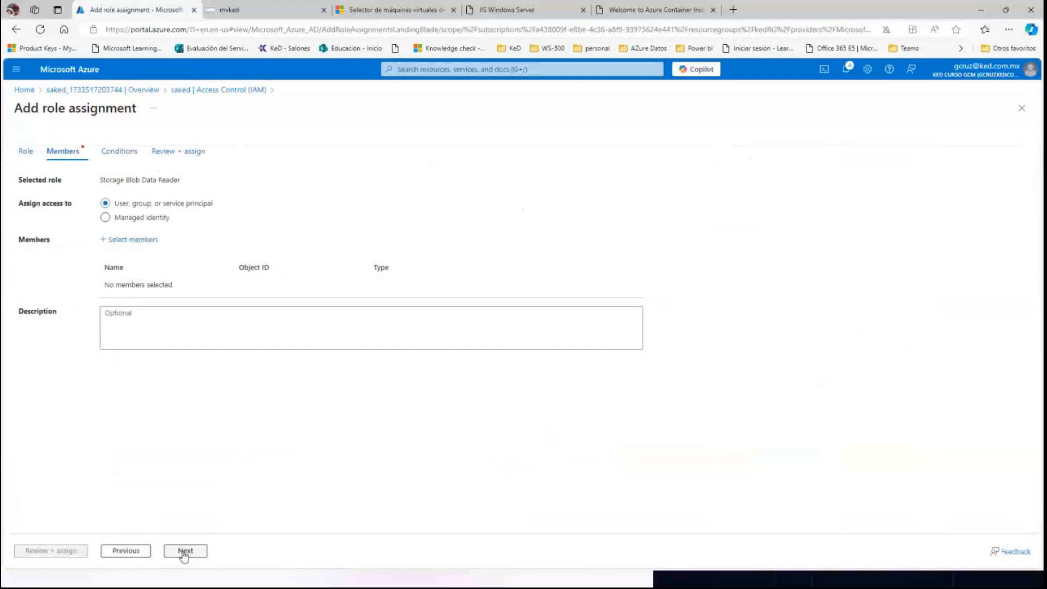
Select the aquaman user as the role assignment's member and switch to the presentation slides.
{"action": "left_click", "coordinate": [128, 240]}
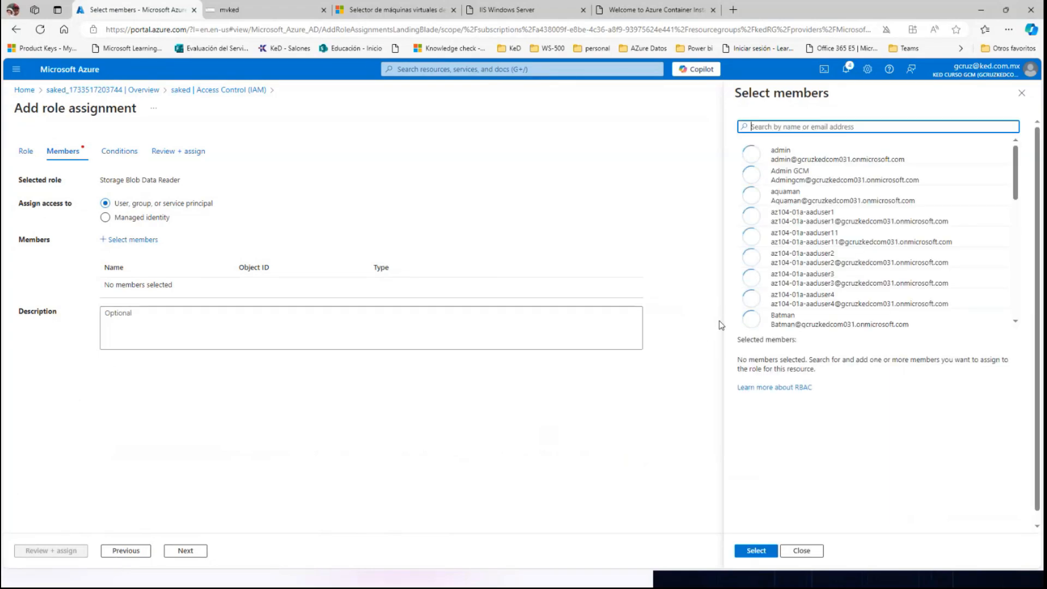
{"action": "left_click", "coordinate": [752, 197]}
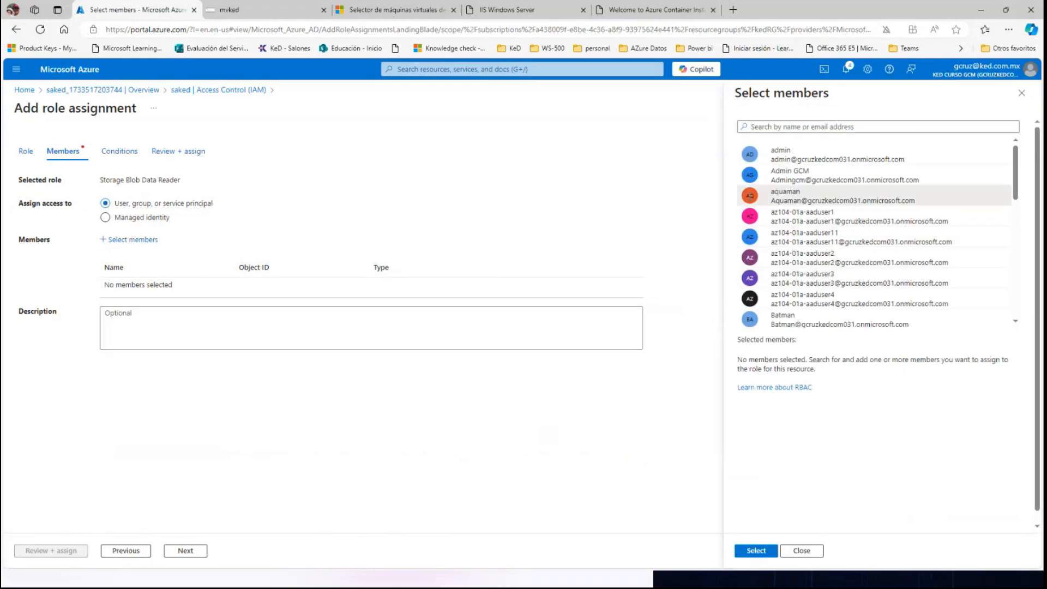
{"action": "left_click", "coordinate": [755, 551]}
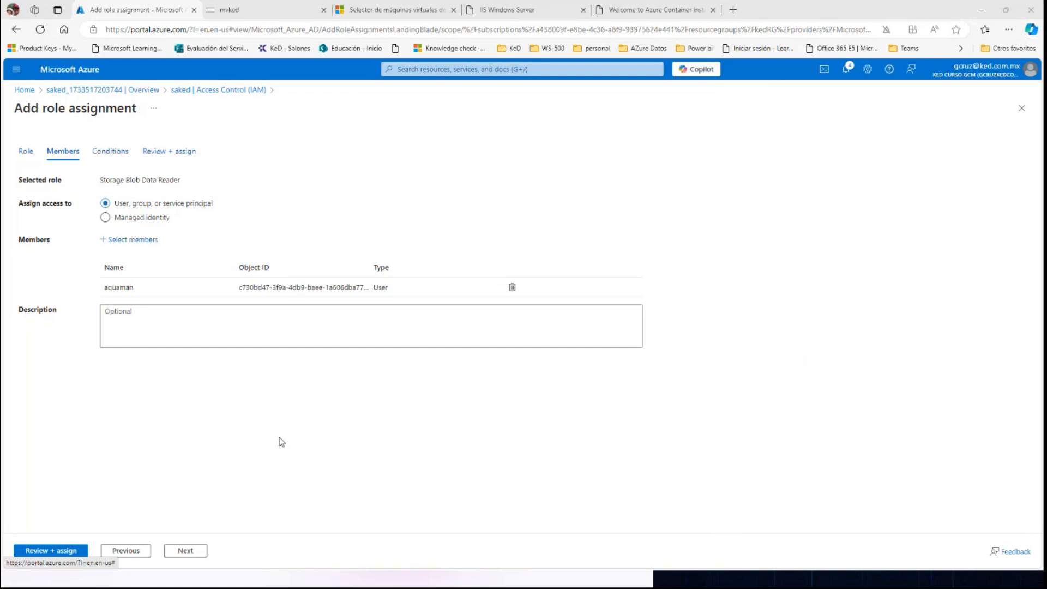
{"action": "key", "text": "alt+Tab"}
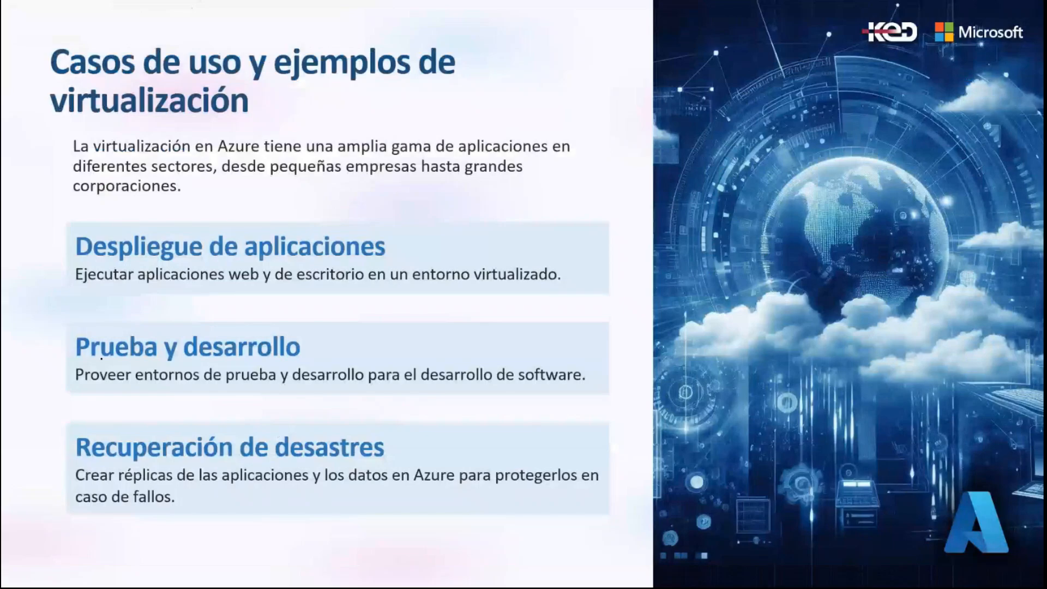